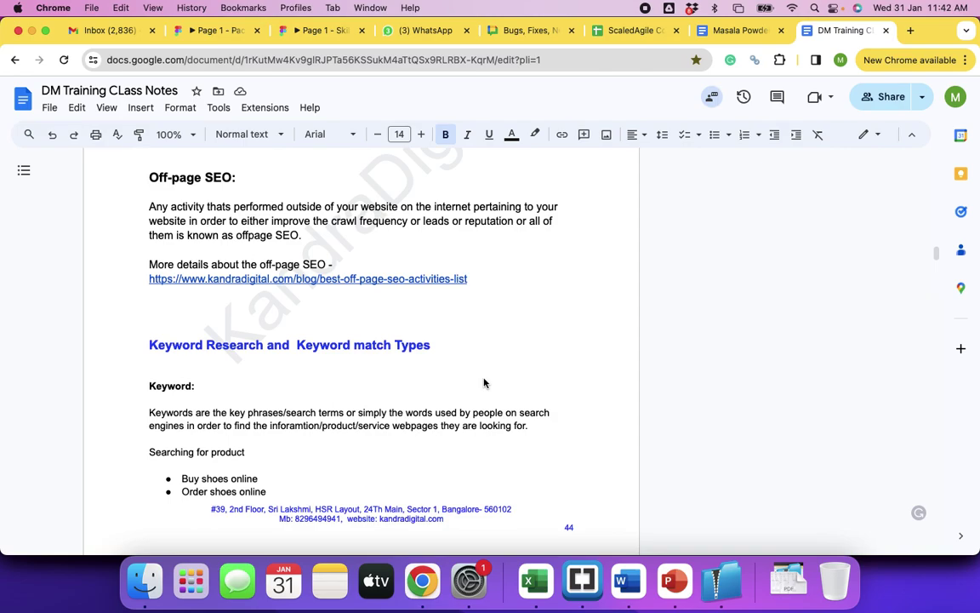
Step: Skim the class notes from the keyword research and match types section down to the on-page SEO guide
scroll(484, 383, "down", 15)
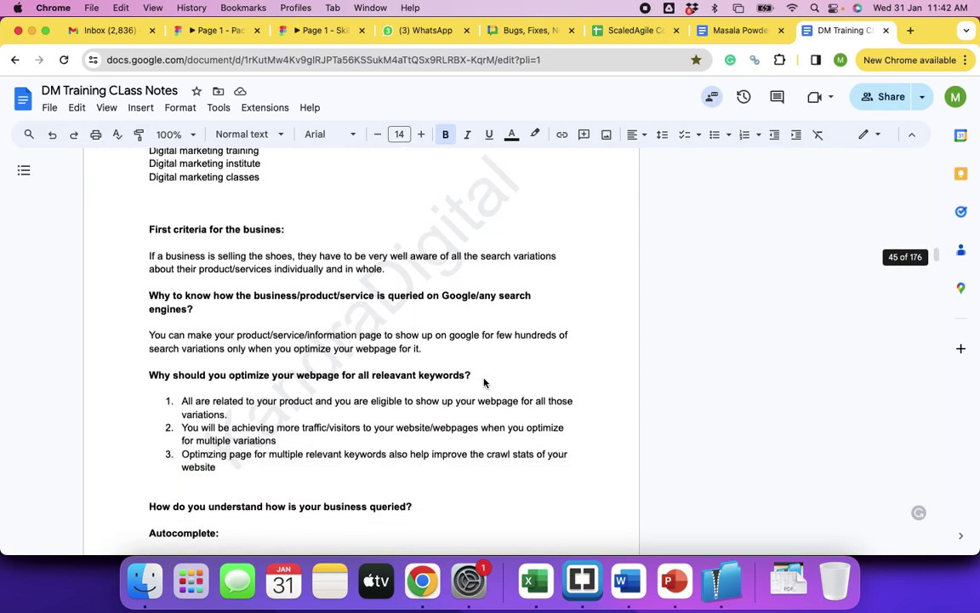
scroll(484, 383, "down", 20)
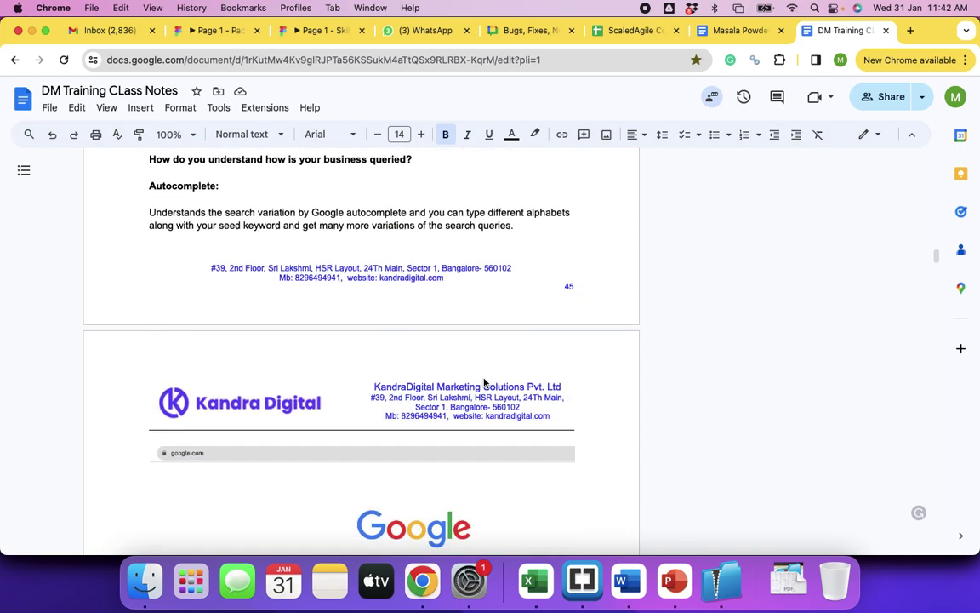
scroll(484, 379, "down", 20)
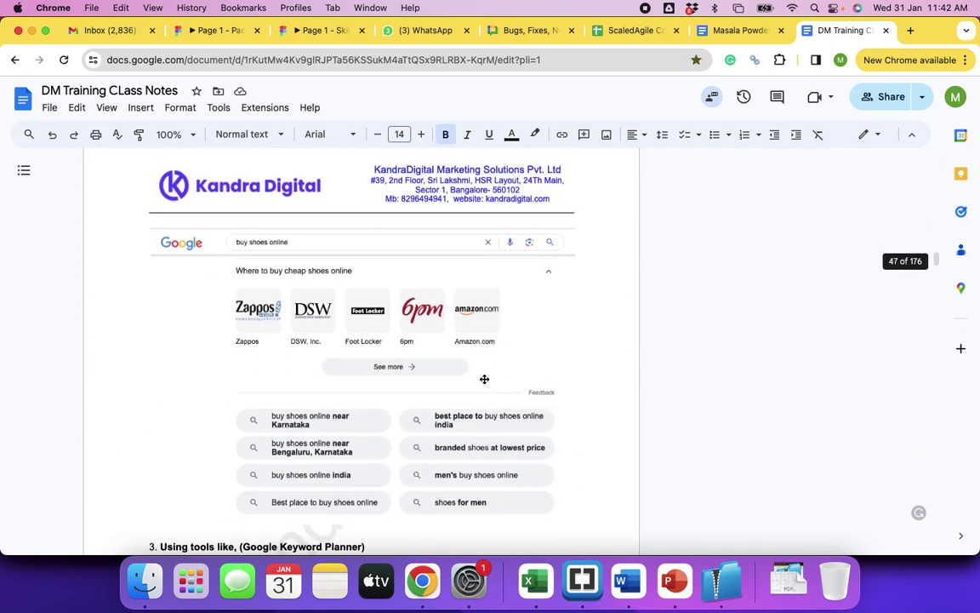
scroll(484, 379, "down", 20)
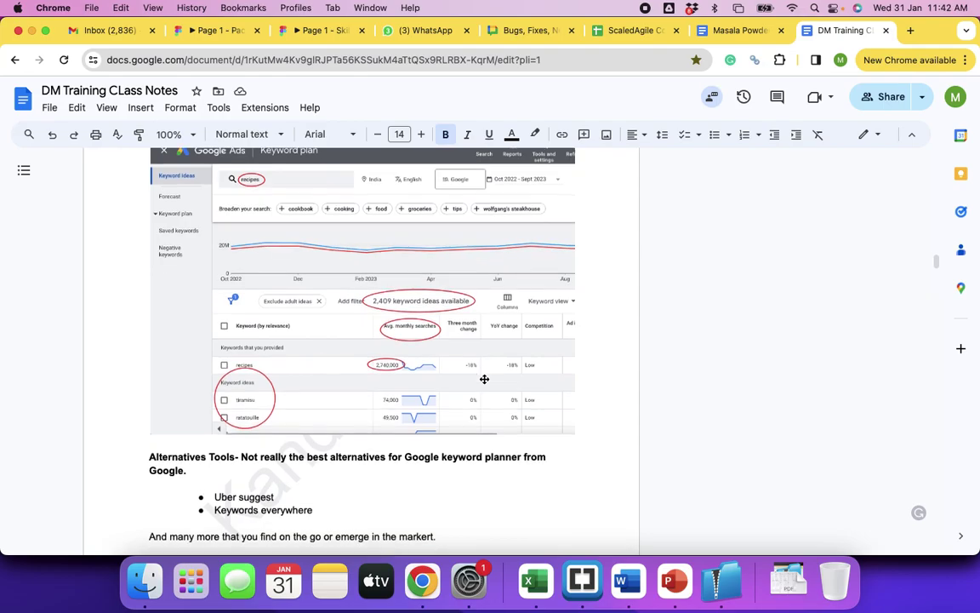
scroll(484, 379, "down", 15)
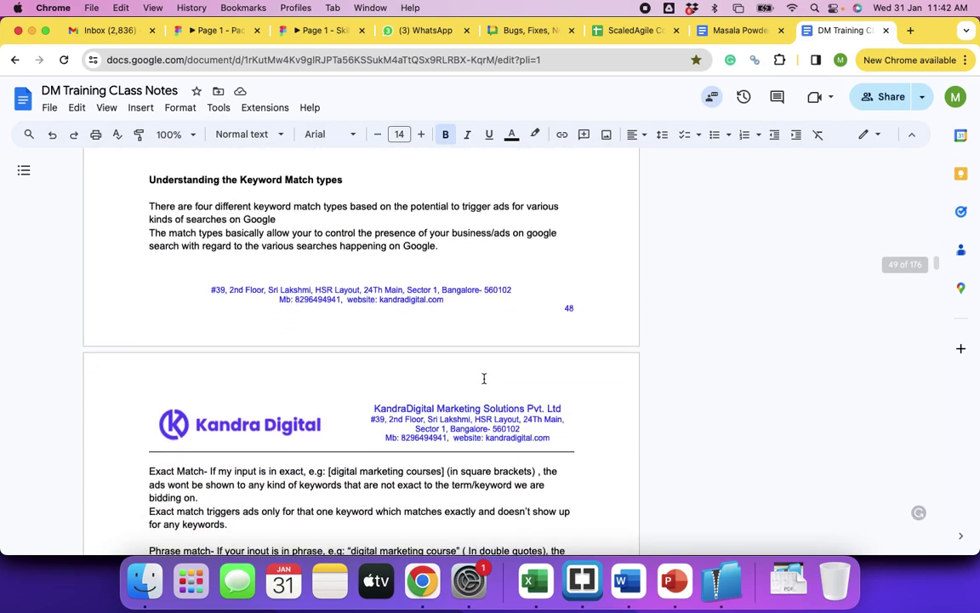
scroll(484, 379, "down", 5)
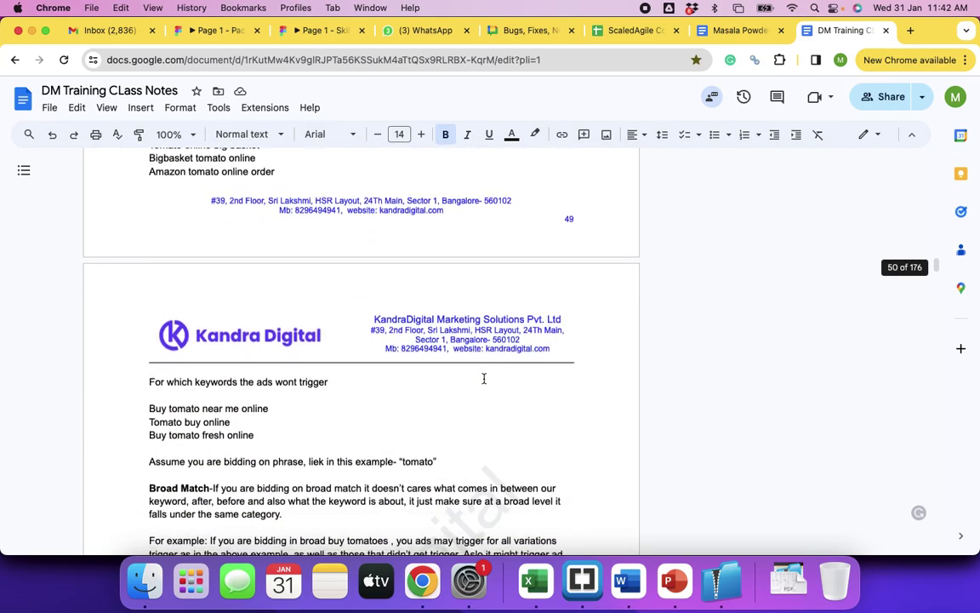
scroll(484, 379, "up", 2)
scroll(484, 378, "down", 10)
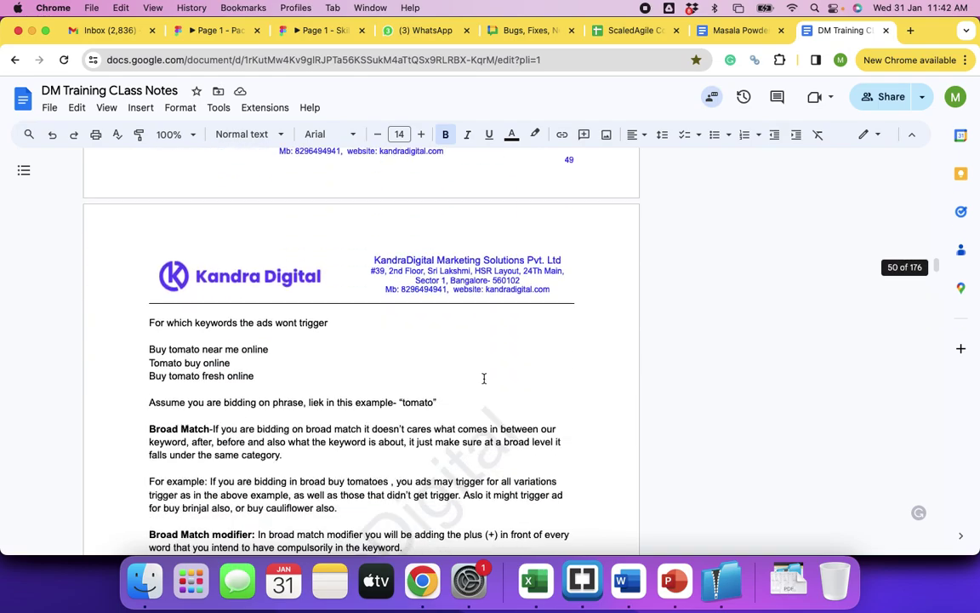
scroll(484, 379, "down", 1)
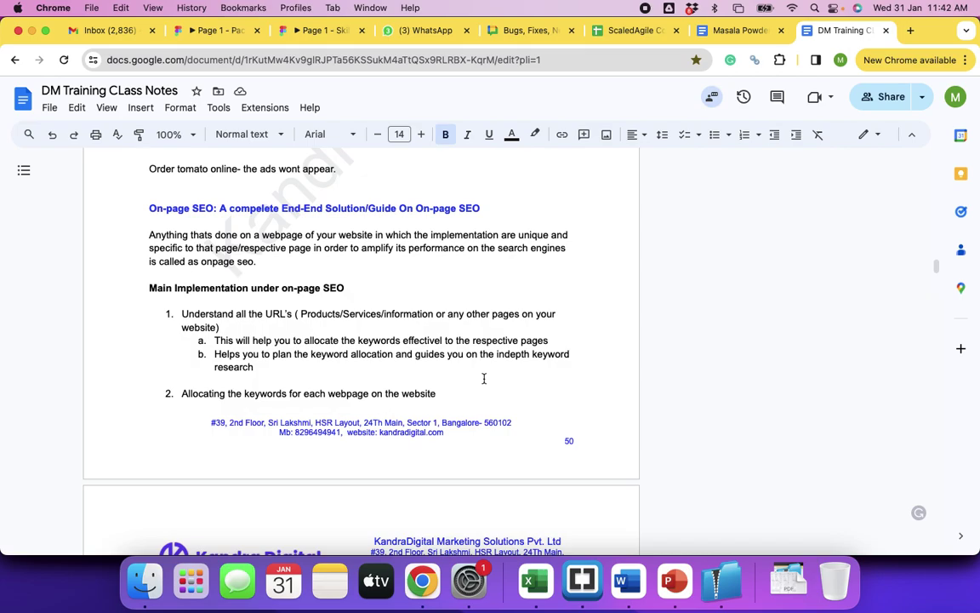
Step: Read the on-page SEO definition and its main implementation points on understanding URLs and allocating keywords to webpages
scroll(484, 379, "up", 2)
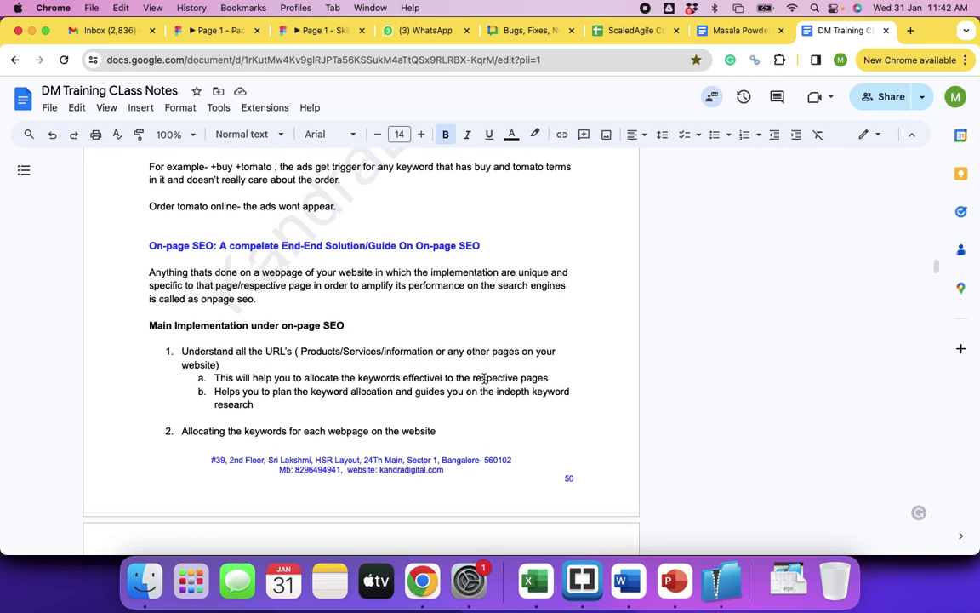
scroll(484, 379, "down", 5)
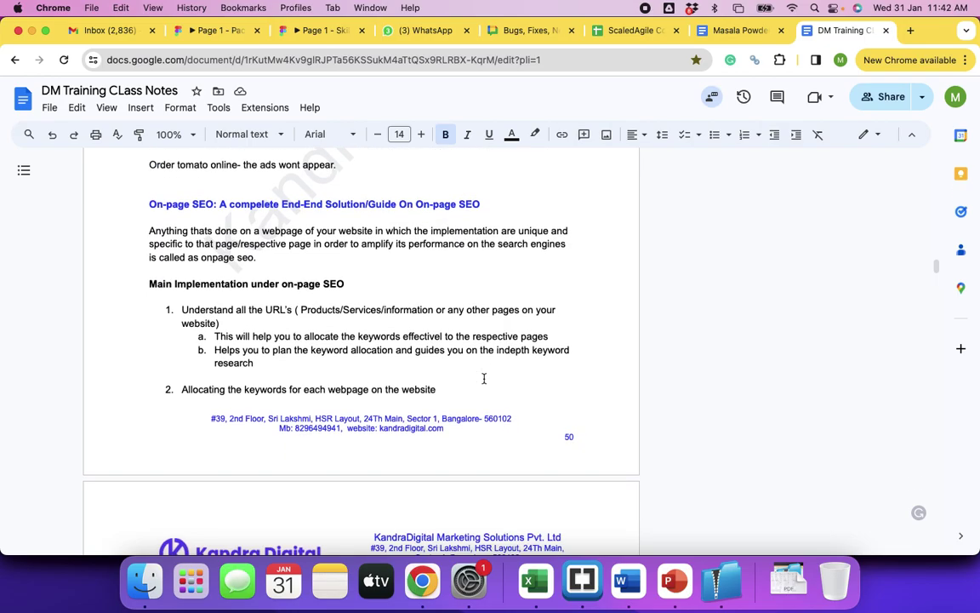
scroll(484, 379, "down", 5)
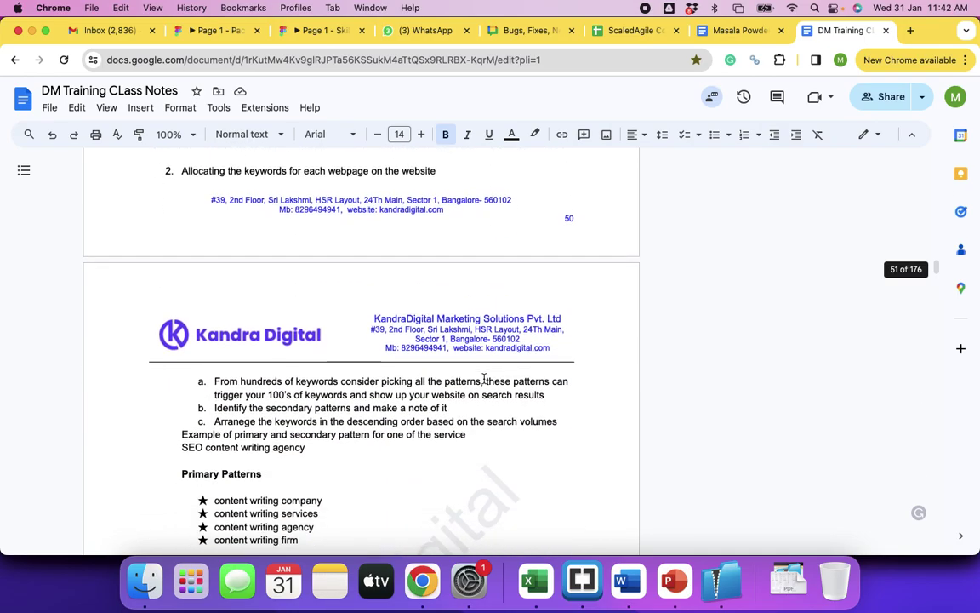
scroll(484, 379, "up", 6)
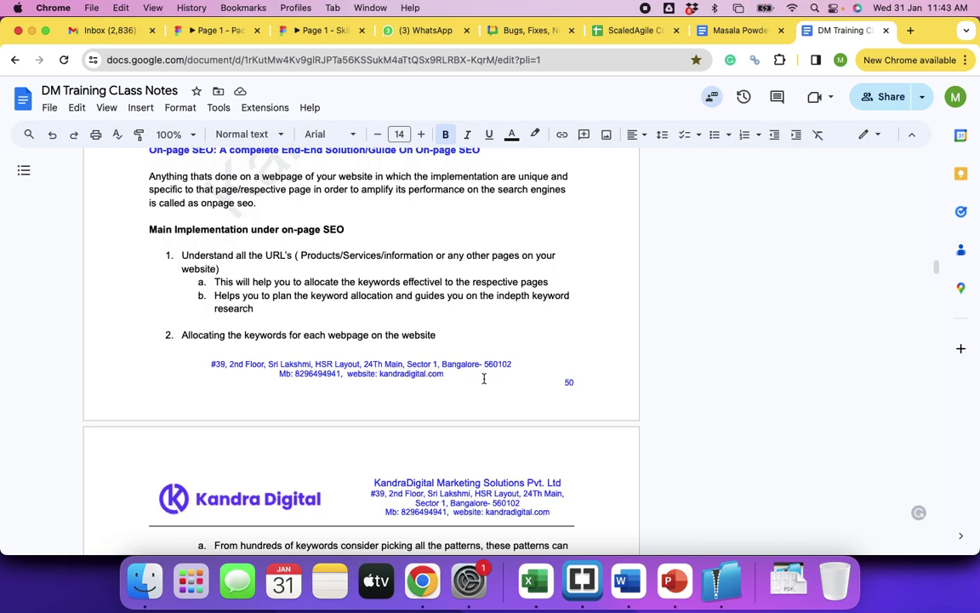
scroll(483, 378, "down", 10)
scroll(484, 378, "down", 3)
scroll(484, 377, "up", 9)
scroll(483, 378, "up", 3)
scroll(483, 377, "down", 2)
scroll(483, 377, "up", 3)
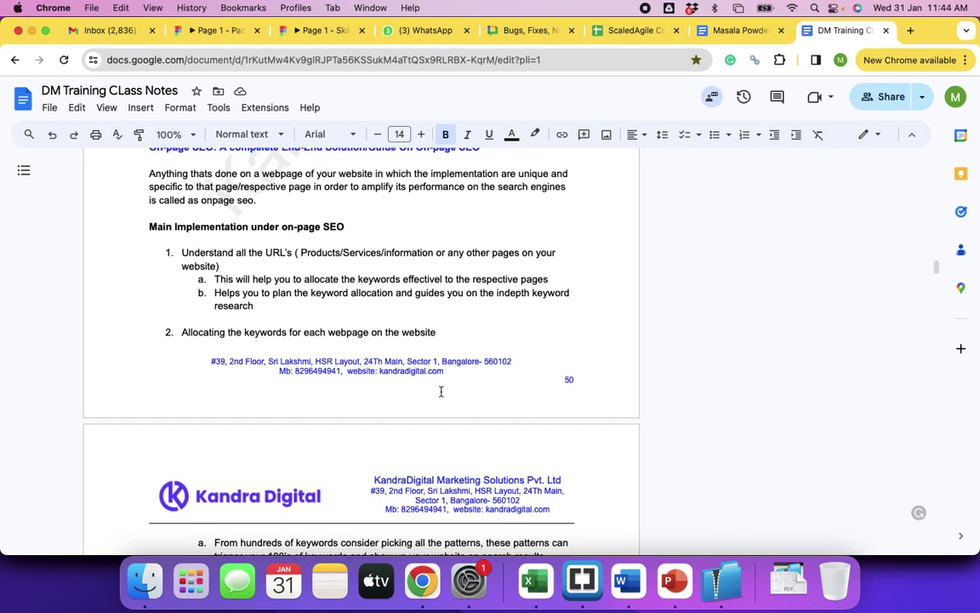
scroll(442, 390, "down", 2)
scroll(441, 390, "up", 3)
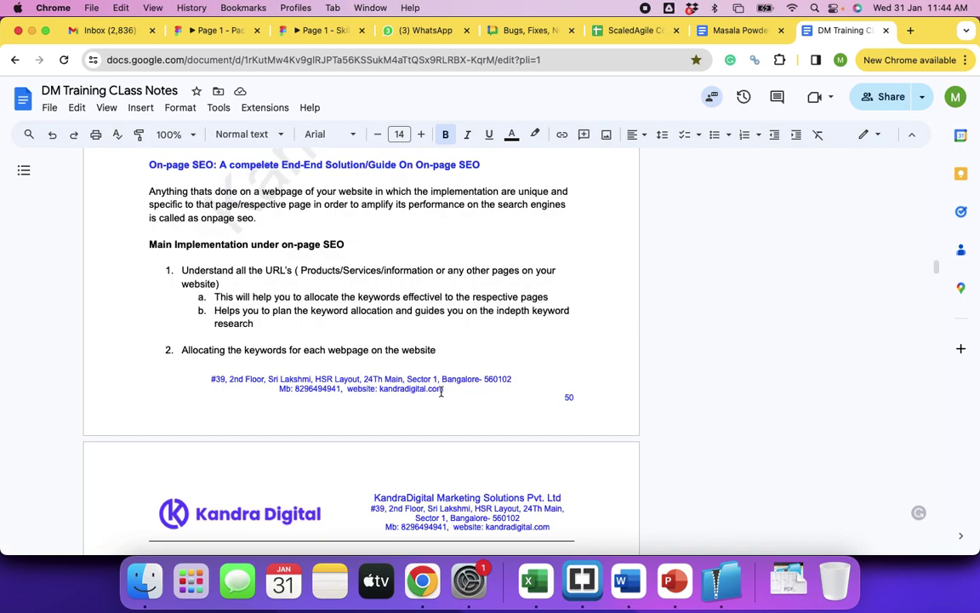
Step: Switch to Google Search Console in the other browser window and open the performance report for the kandrafoods.com domain property
key("super+grave")
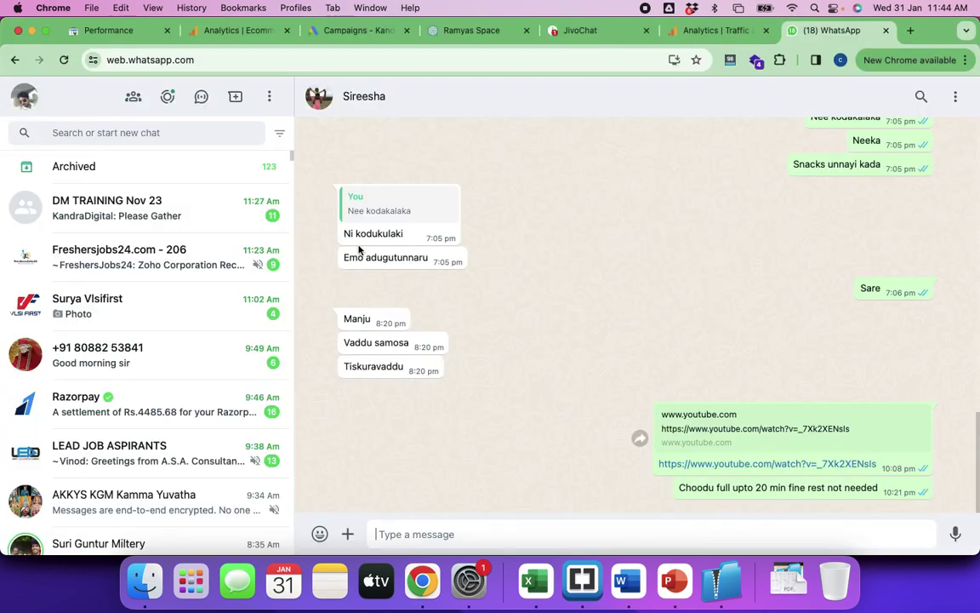
left_click(110, 30)
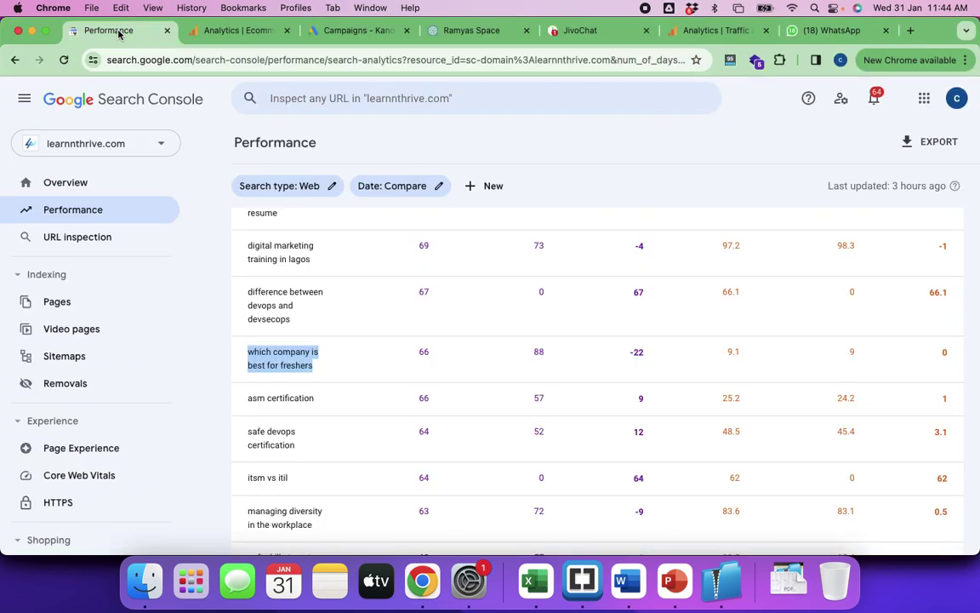
left_click(161, 147)
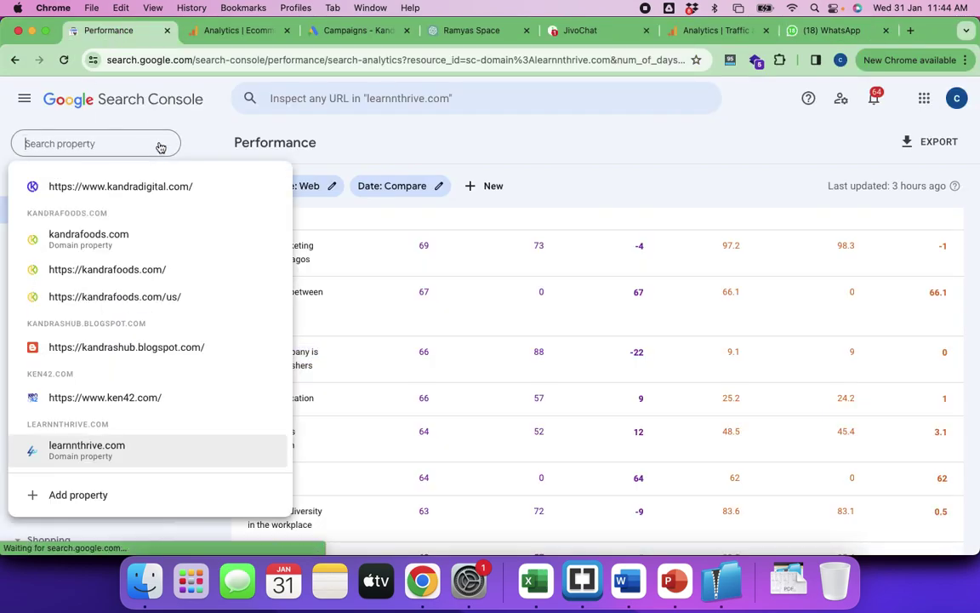
left_click(112, 237)
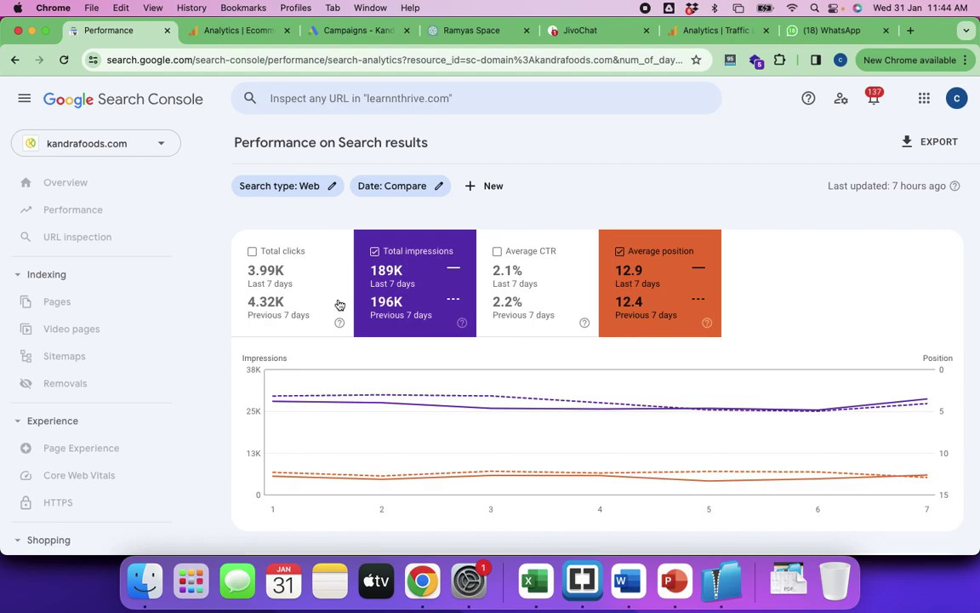
Step: Filter the performance report by the kandrafoods.com page aquaguard-vs-kent-water-purifier
mouse_move(744, 378)
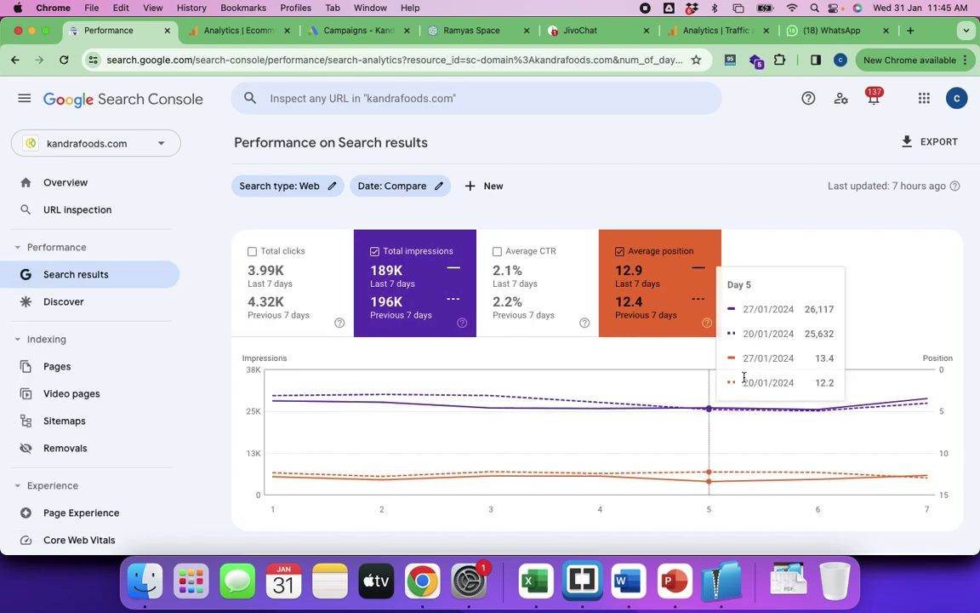
scroll(891, 283, "down", 5)
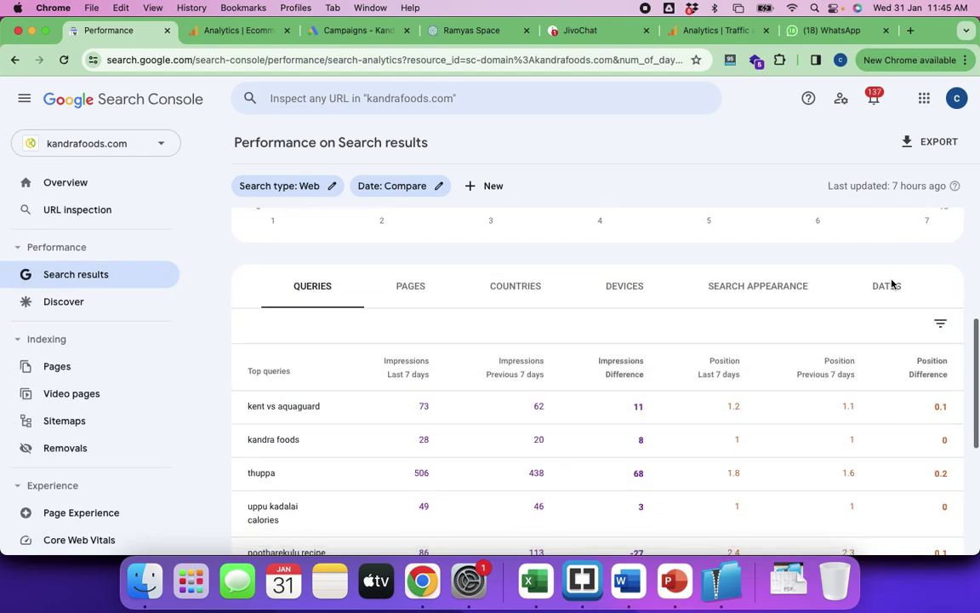
left_click(410, 286)
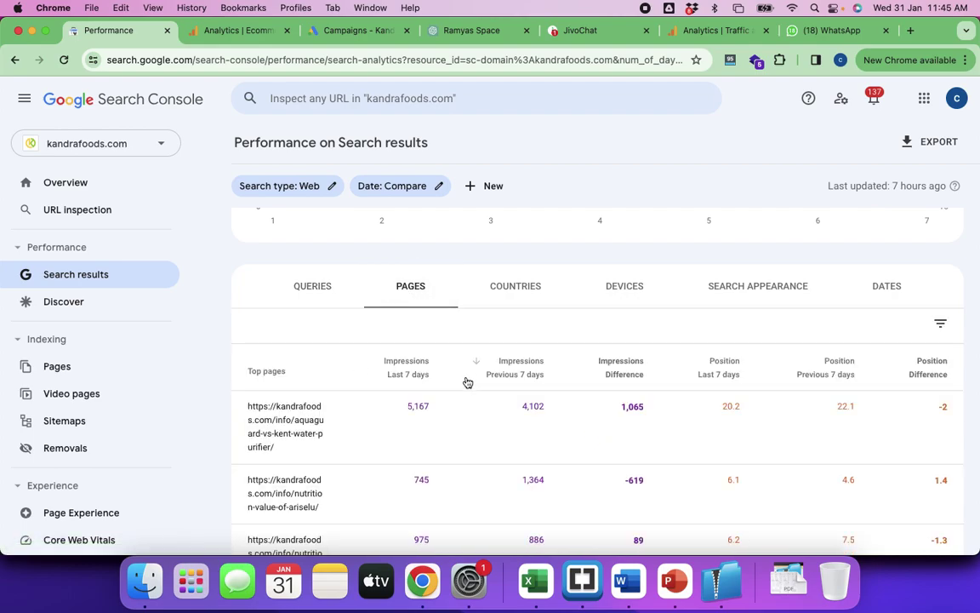
scroll(465, 379, "down", 2)
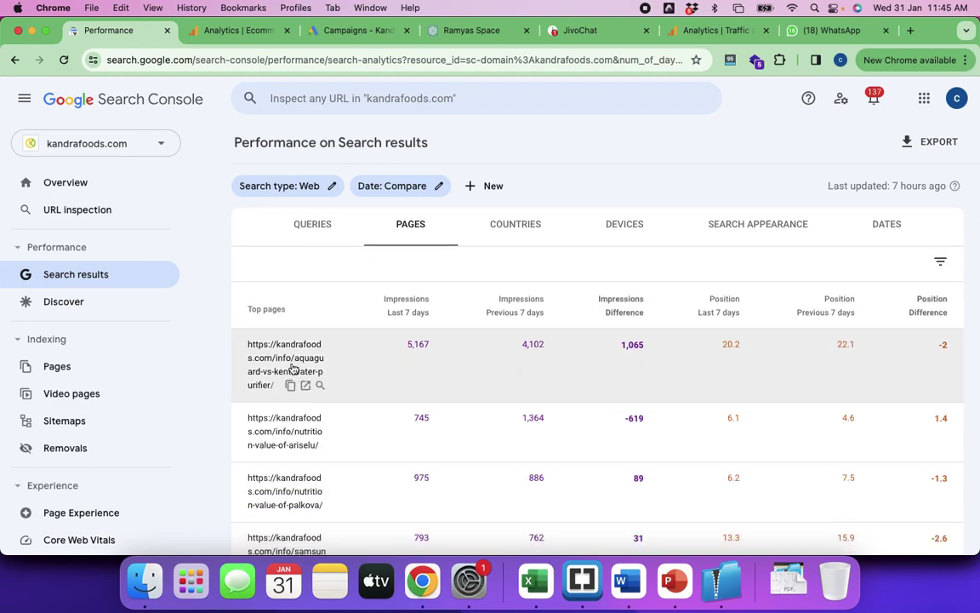
left_click(291, 353)
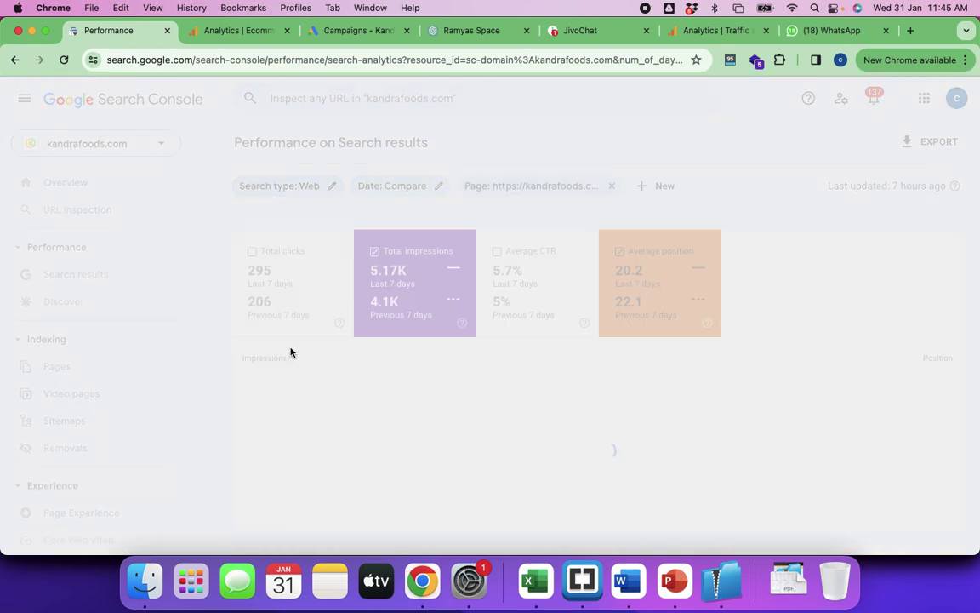
Step: Show the filtered page's search queries, highlight "kent vs aquaguard" and review the keyword variations with their impressions and positions
scroll(401, 387, "down", 5)
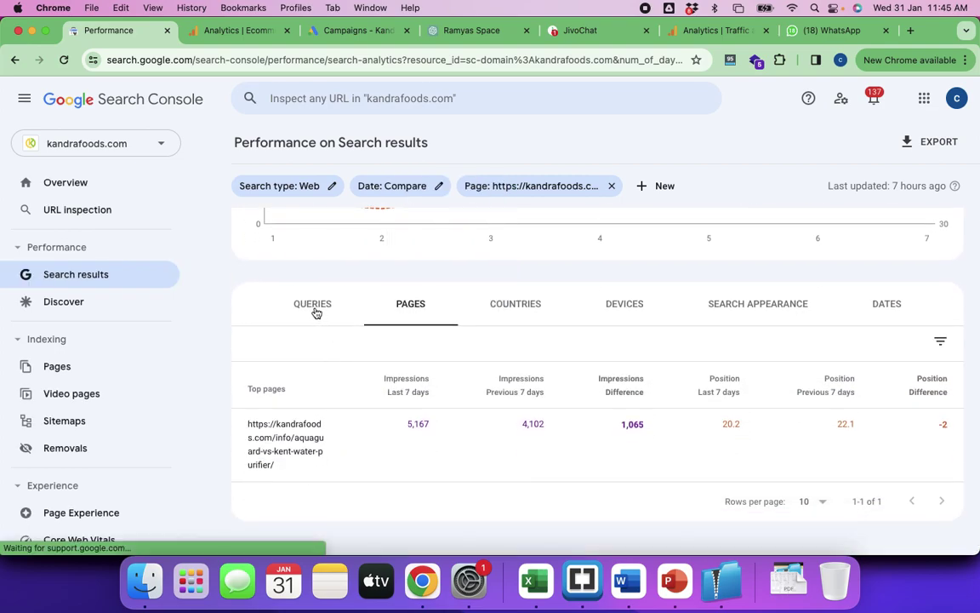
left_click(316, 312)
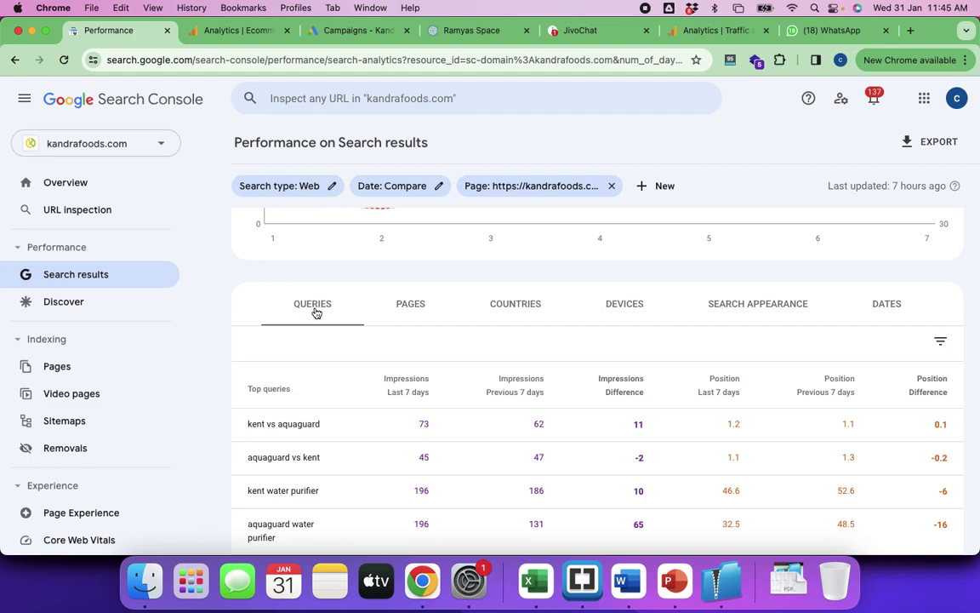
scroll(450, 405, "down", 5)
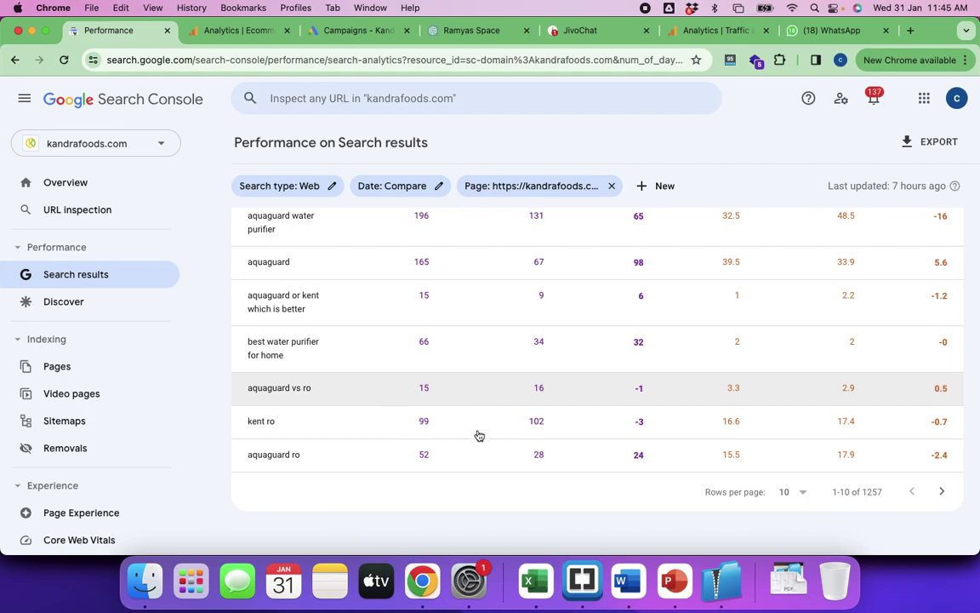
scroll(313, 381, "up", 3)
scroll(313, 381, "up", 2)
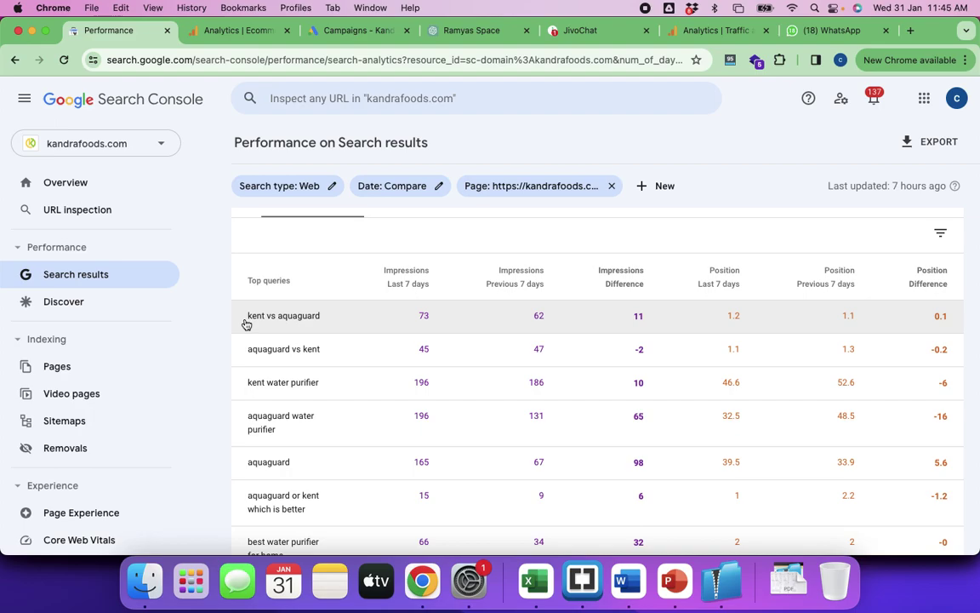
left_click_drag(243, 321, 322, 319)
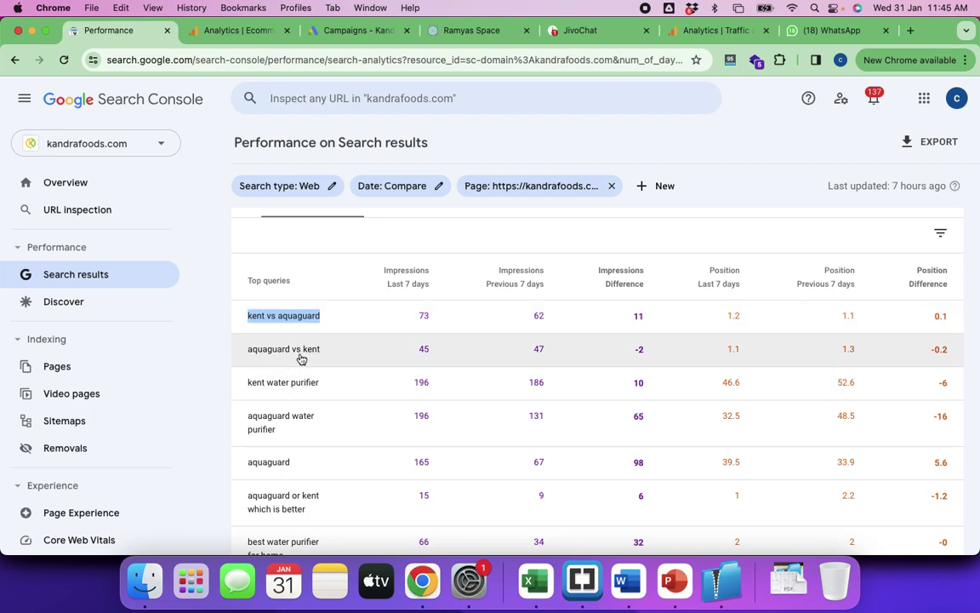
scroll(334, 439, "down", 1)
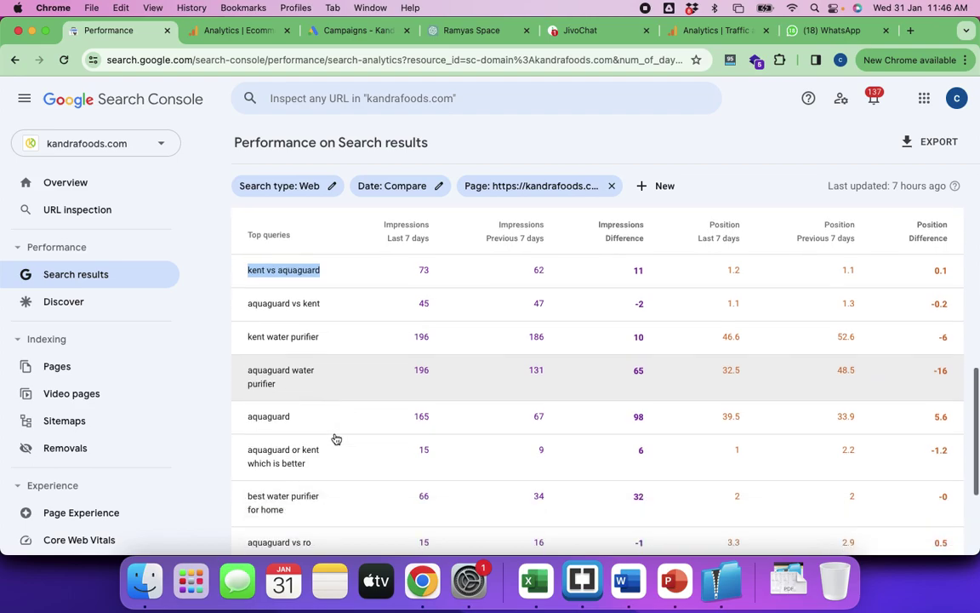
scroll(337, 438, "down", 1)
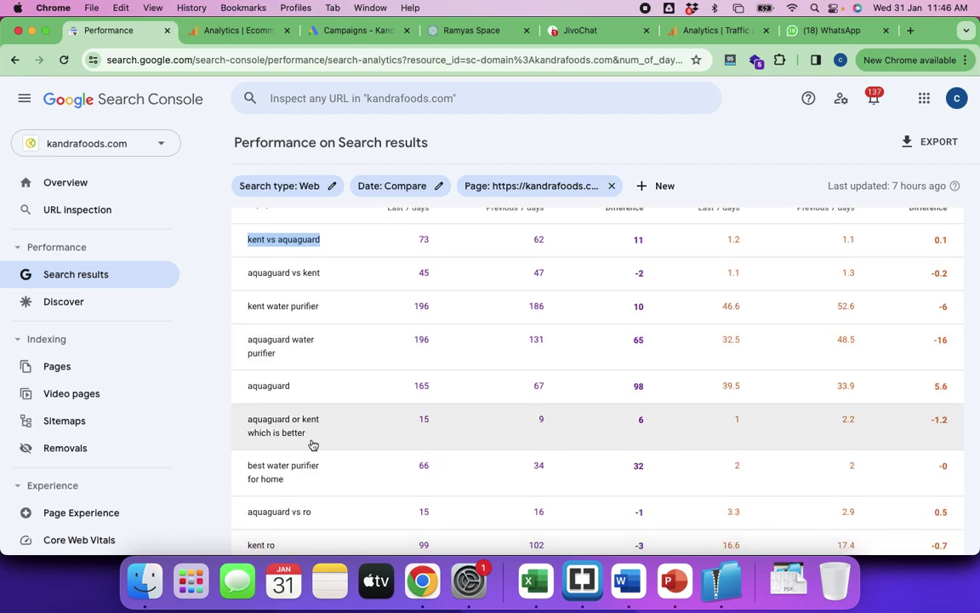
scroll(313, 444, "down", 3)
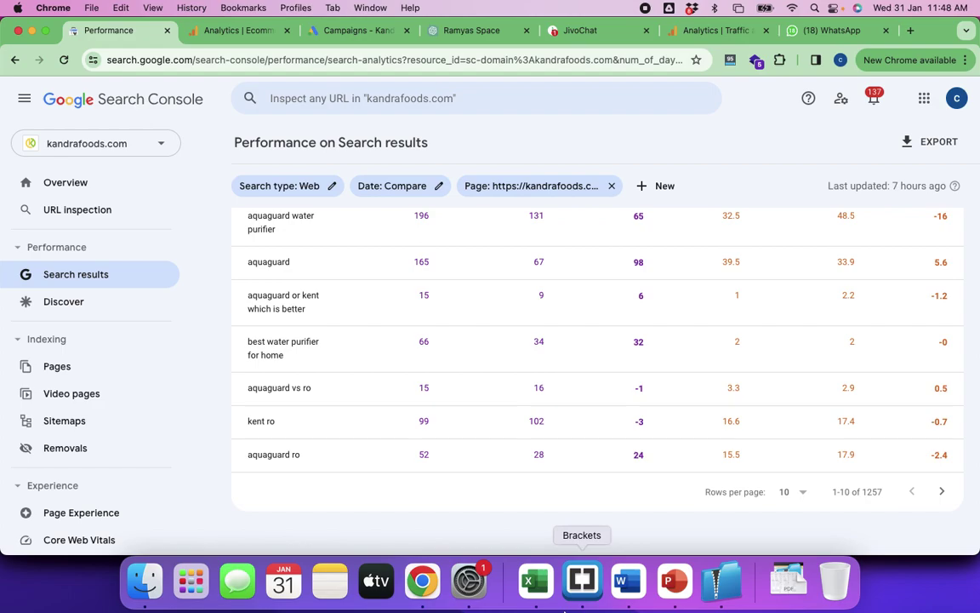
Step: Return to the DM Training CLass Notes in Google Docs and read the primary and secondary keyword patterns and meta tag guidelines
key("super+grave")
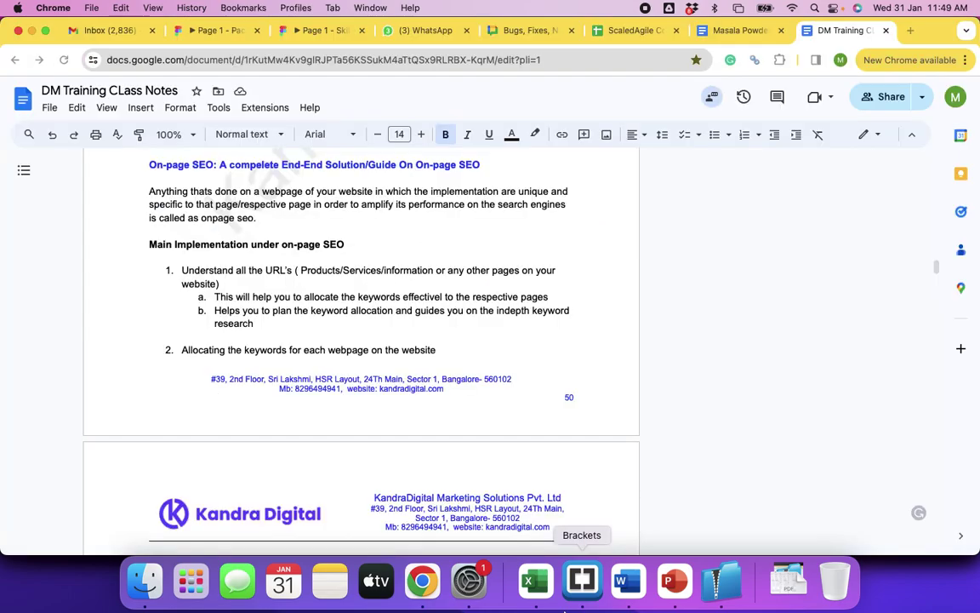
scroll(533, 445, "down", 2)
scroll(533, 445, "down", 8)
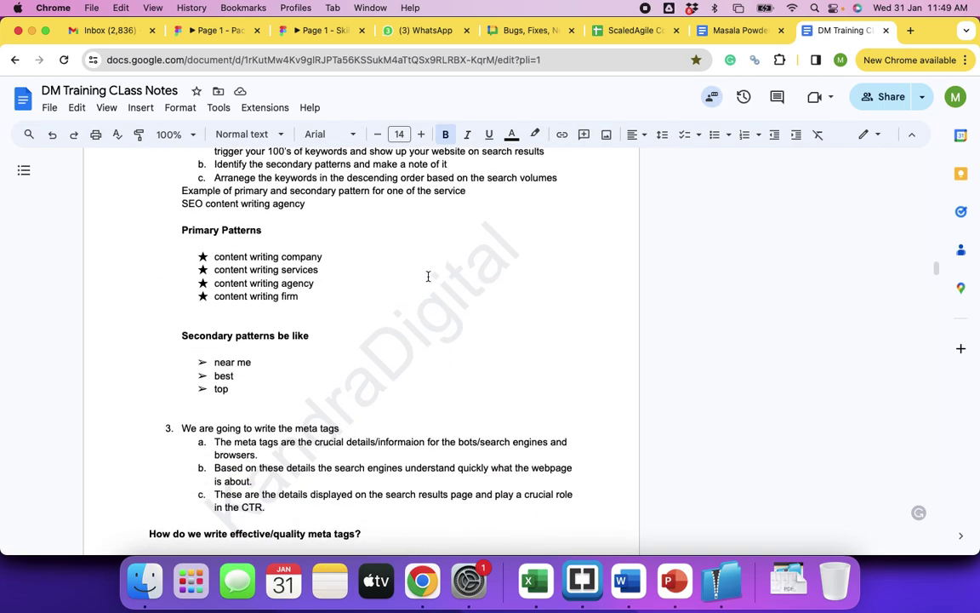
scroll(422, 339, "up", 1)
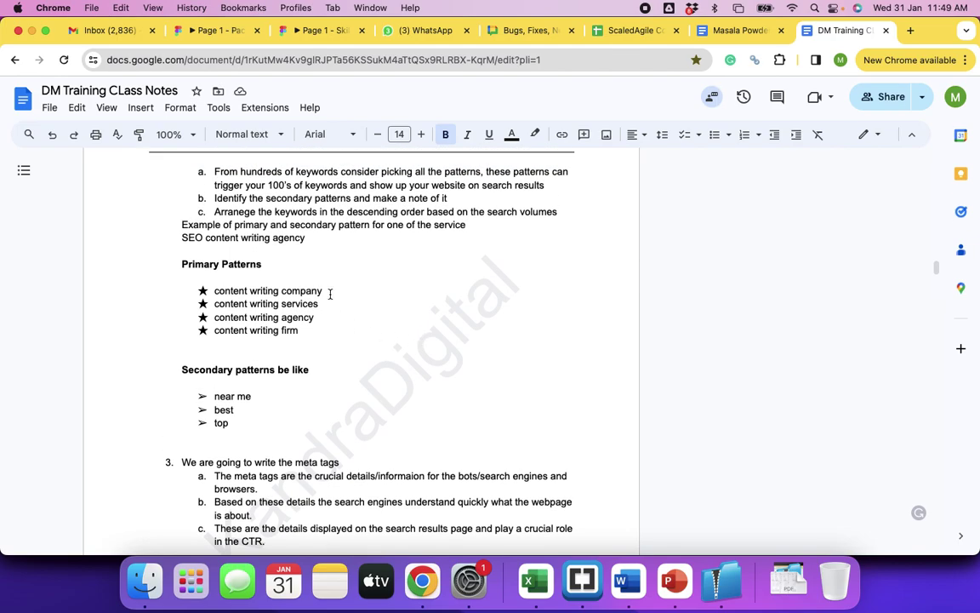
scroll(334, 372, "down", 5)
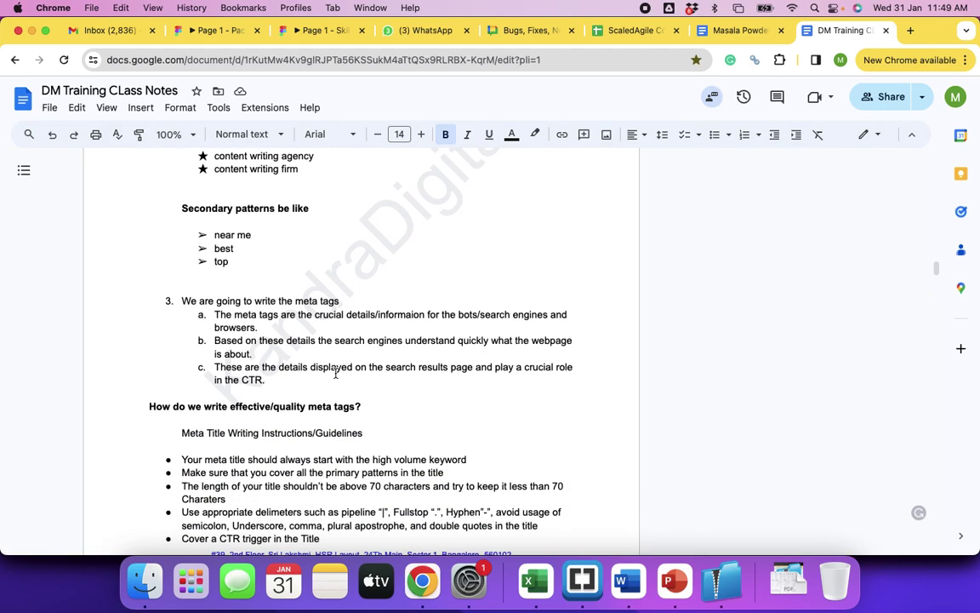
Step: Reread the keyword allocation guidance and the primary and secondary pattern examples in the class notes
scroll(335, 373, "up", 15)
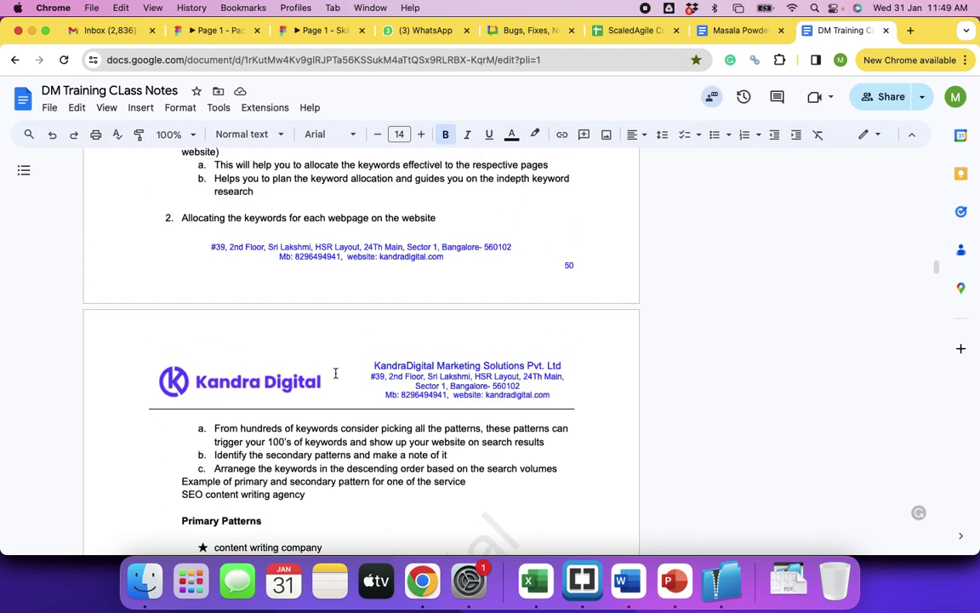
scroll(335, 372, "up", 2)
scroll(335, 372, "down", 2)
scroll(335, 373, "up", 2)
scroll(336, 373, "down", 1)
scroll(335, 373, "down", 8)
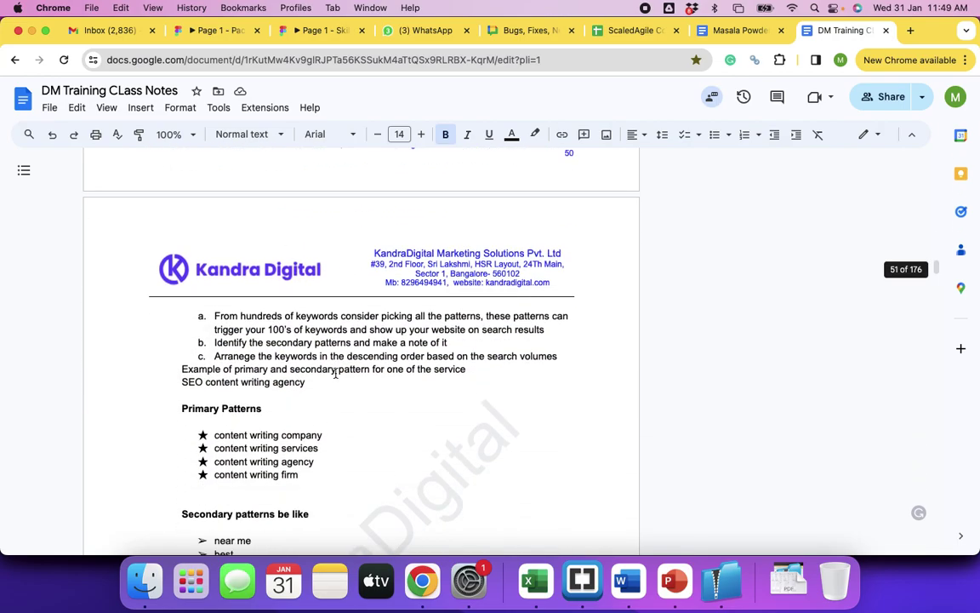
Step: Switch to Brackets and clear all the text from the Untitled-1 file
left_click(583, 580)
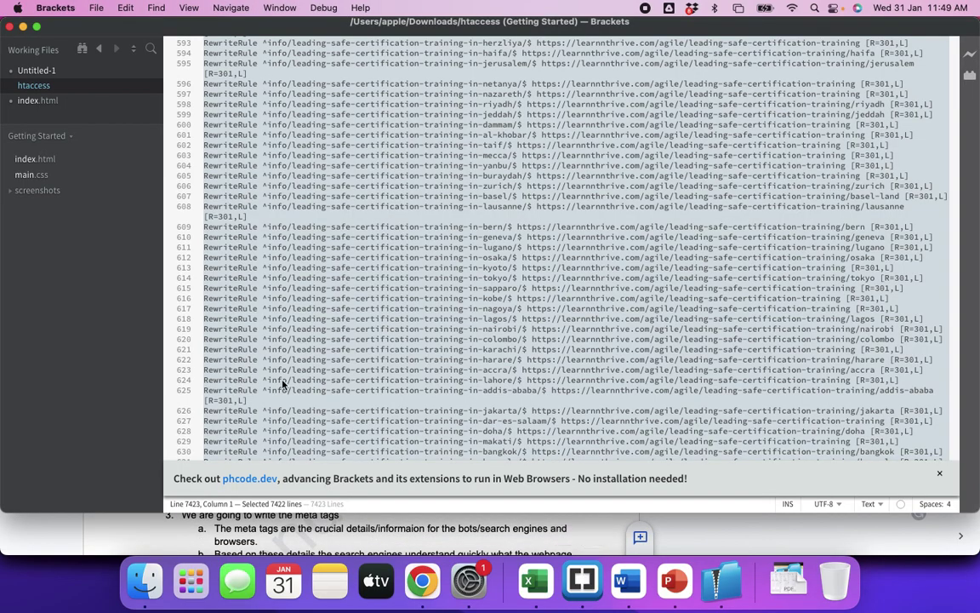
left_click(38, 74)
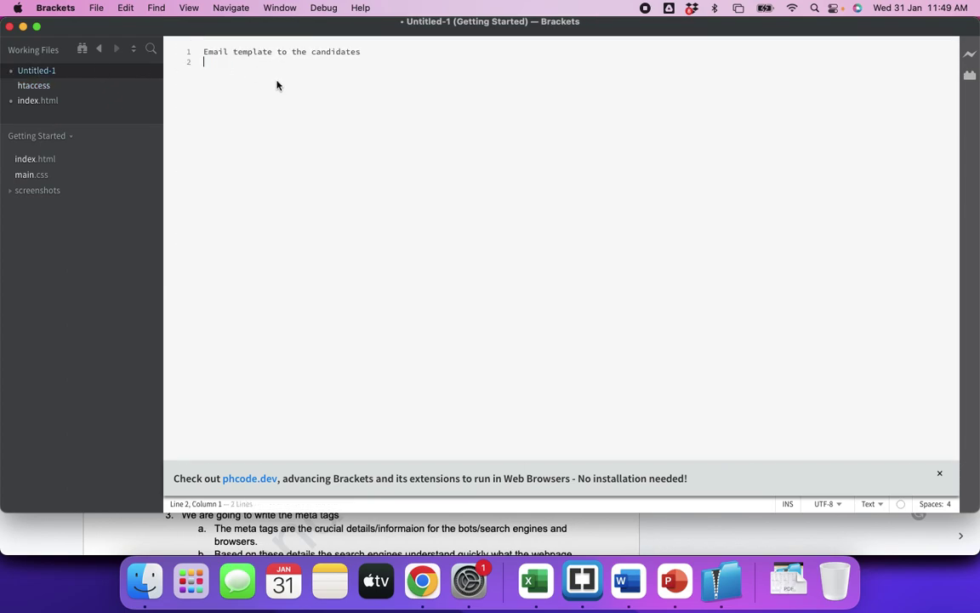
key("super+a")
key("BackSpace")
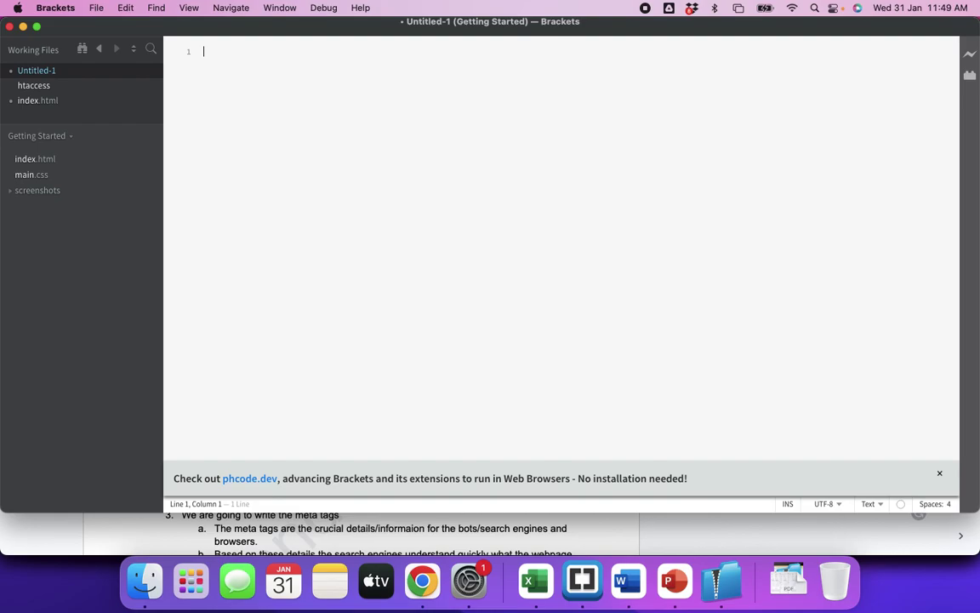
type("conent")
key("BackSpace")
key("BackSpace")
key("BackSpace")
key("BackSpace")
key("BackSpace")
key("BackSpace")
key("BackSpace")
Step: List the keywords "buy mango", "buy mango online" and "mango online" on separate lines
type("buy man")
key("BackSpace")
key("BackSpace")
type("mango")
key("Return")
type("buy mango online")
key("Return")
type("mango online")
key("Return")
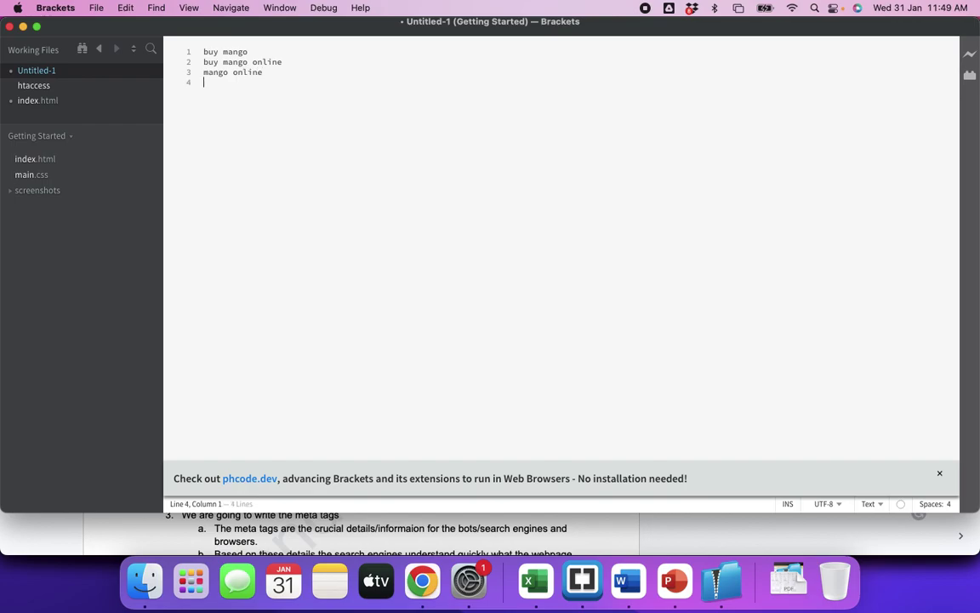
Step: Add the keyword "buy mango online in india" as the fourth line, with mango spelled in full
type("buy mang online in i")
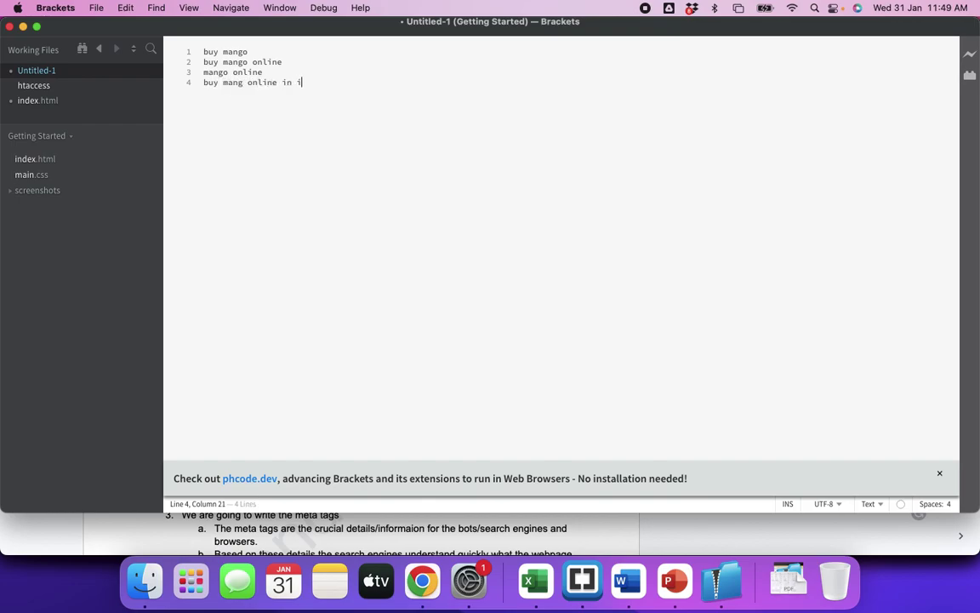
type("ndia")
key("Return")
left_click(245, 82)
type("o")
left_click(346, 89)
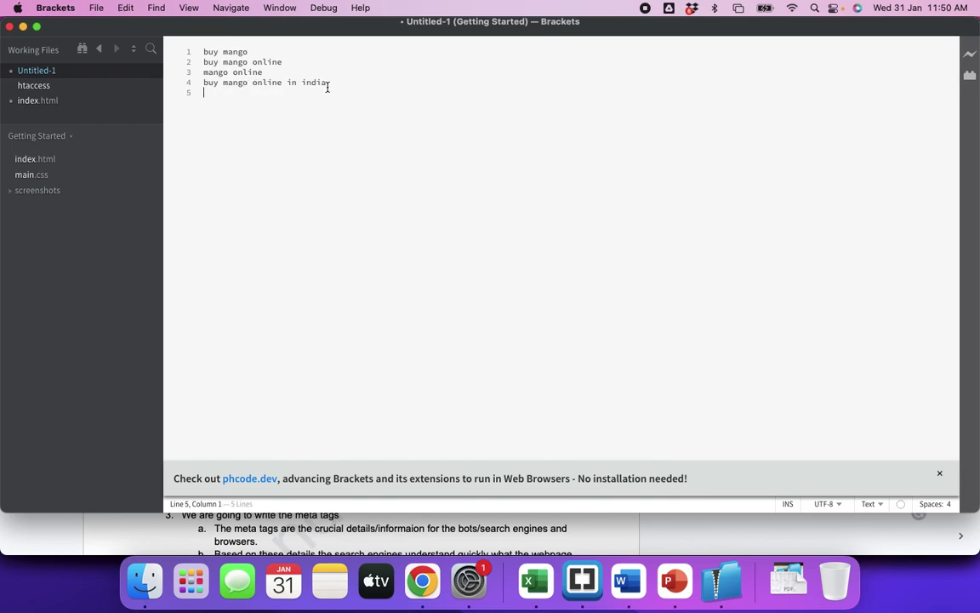
Step: Add the keywords "mango buy online", "order mango online" and "mango online order" on separate lines
key("Return")
key("Up")
type("mango buy online")
key("Return")
type("ordr")
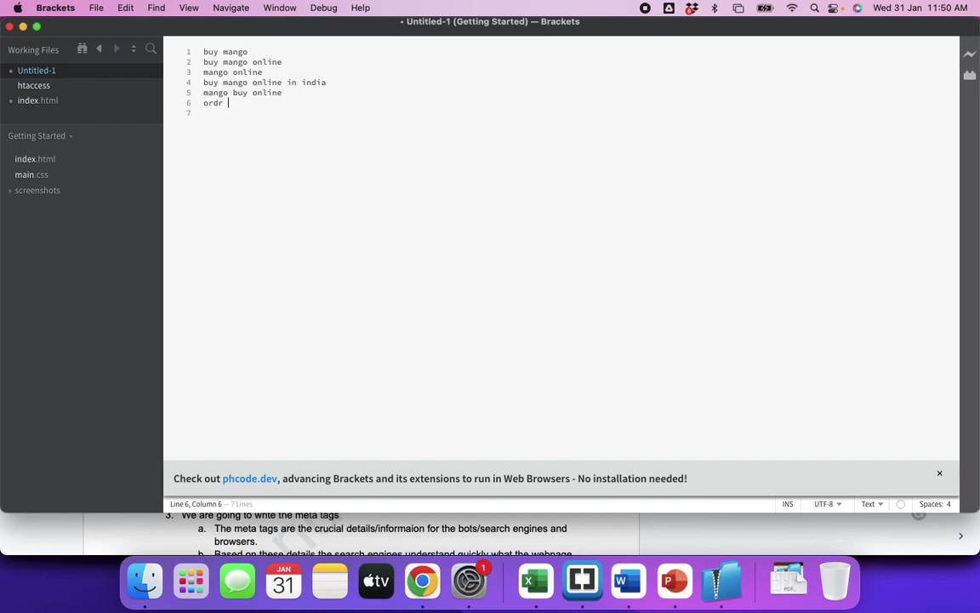
key("BackSpace")
key("BackSpace")
type("er mango online")
key("Return")
type("mango online order")
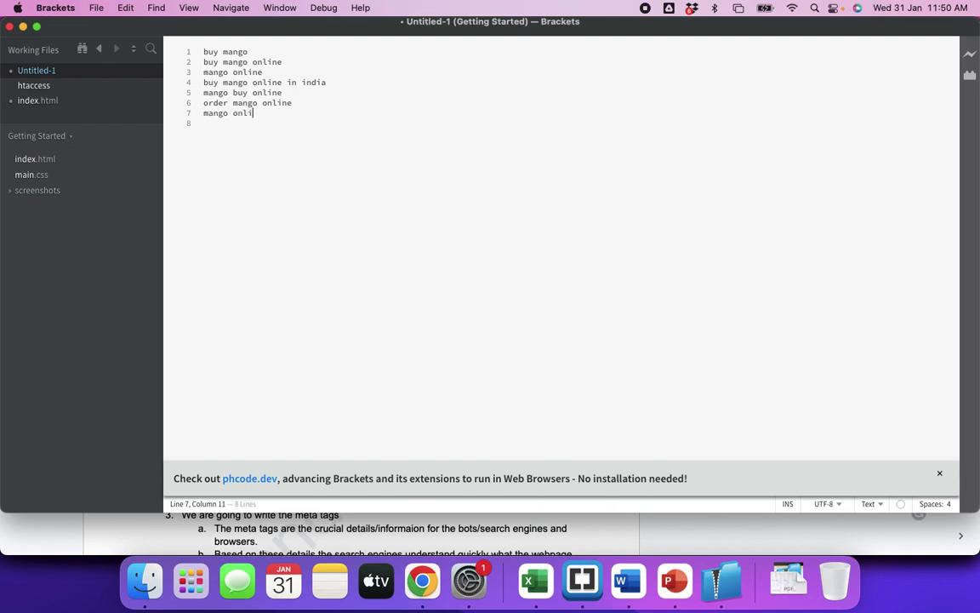
Step: Add the keywords "mango online shopping" and "mango shopping online" to the list
key("Return")
type("mango online shopping")
key("Return")
type("man")
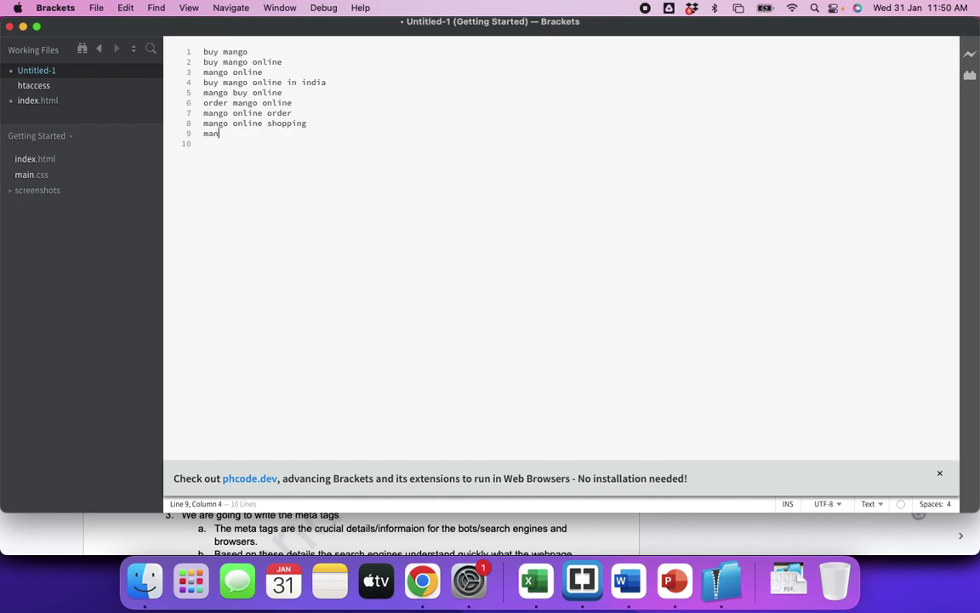
type("go shopping online")
key("Return")
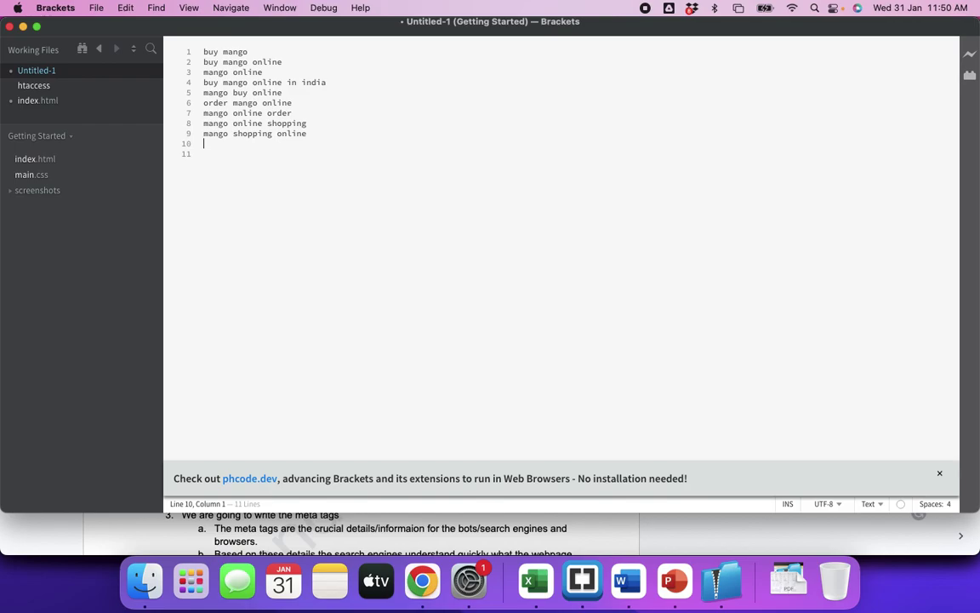
Step: Add the keywords "book mangos online", "mango near me" and "purchase mango online" to the list
type("book mangos online")
key("Return")
type("ma")
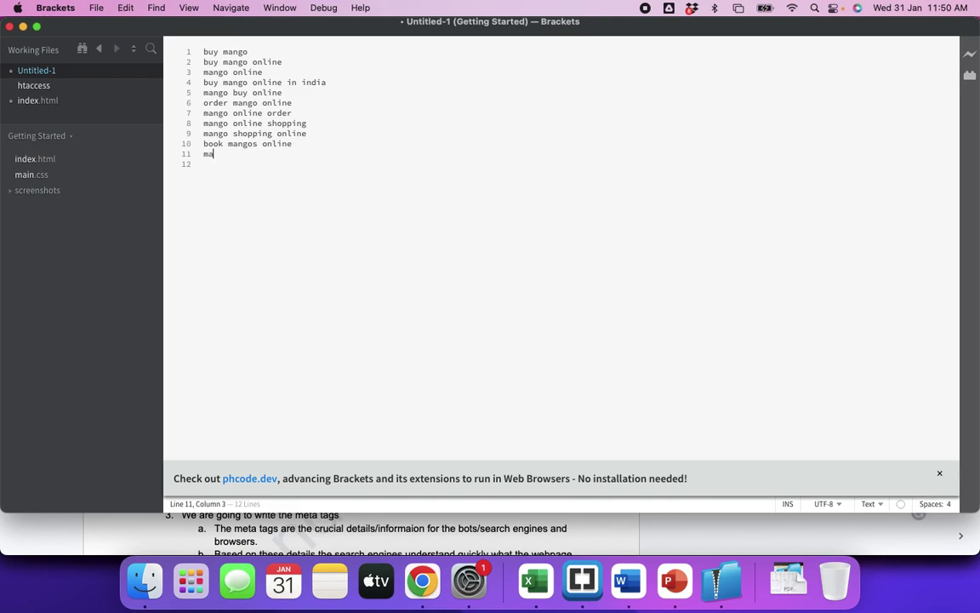
type("ngo near me")
key("Return")
type("purchase ma")
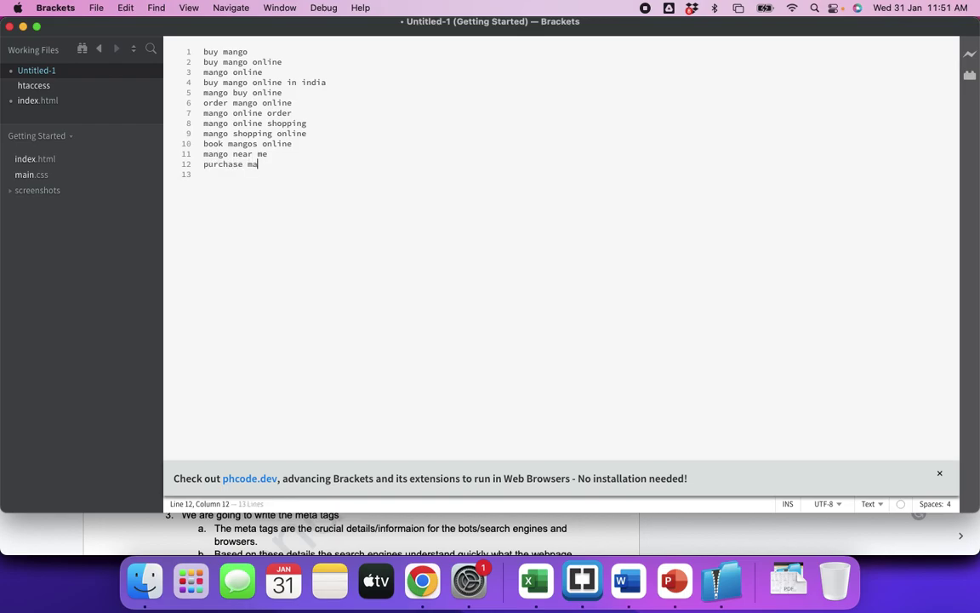
type("ngo a")
key("BackSpace")
type("online")
Step: Append the search volumes 10000, 9000 and 7000 to the first three keywords, each after a hyphen
left_click(258, 54)
type("- 10000")
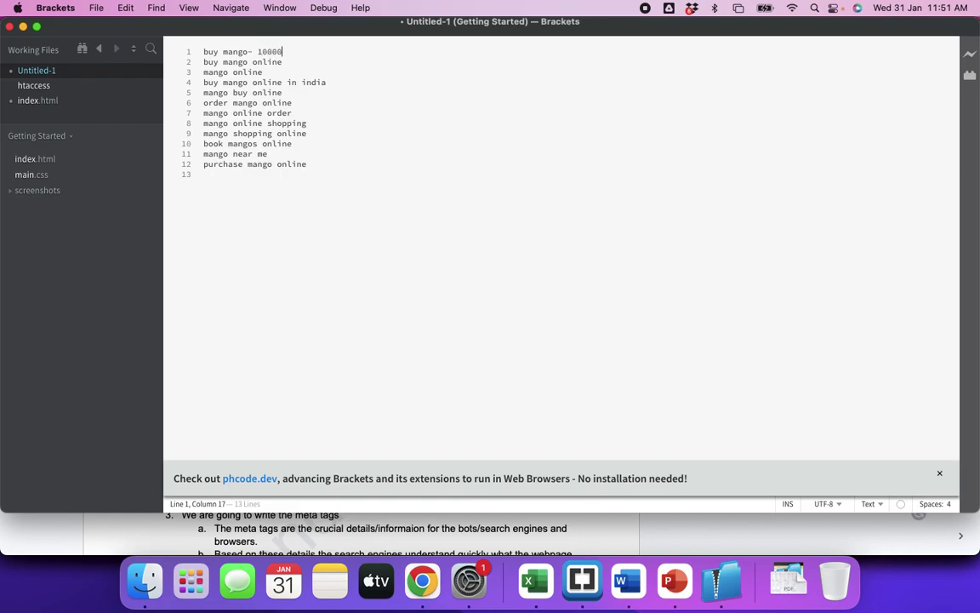
left_click(291, 61)
type("- 9000")
left_click(280, 72)
type("- 7000")
Step: Append volume 4000 to "order mango online", 6000 to "buy mango online in india" and 5000 to "mango buy online"
left_click(311, 104)
type("- 4000")
left_click(337, 82)
type("- 6000")
left_click(309, 92)
type("- 5000")
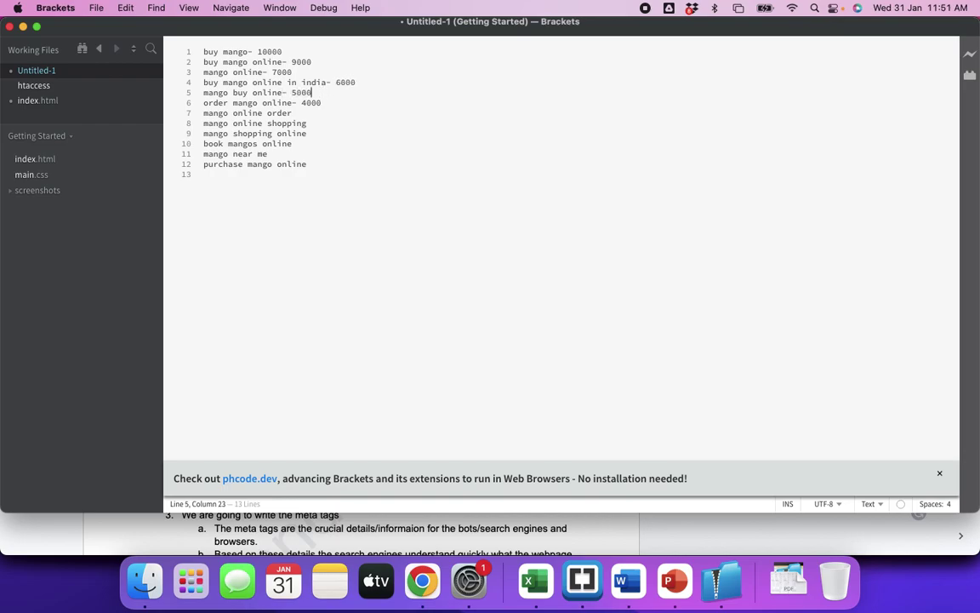
Step: Append volume 3000 to "mango online order", 2900 to "mango online shopping" and 2500 to "mango shopping online"
left_click(302, 113)
type("- ")
type("3000")
type("2900")
type("- 2500")
Step: Append volume 1900 to "book mangos online", 2000 to "mango near me" and 1000 to "purchase mango online"
left_click(306, 145)
type("-")
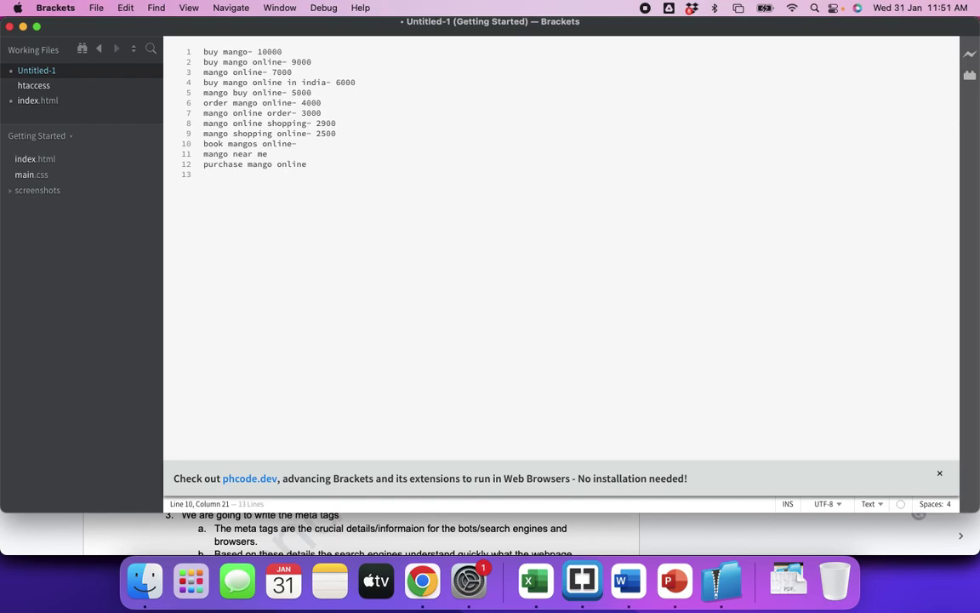
type("1900")
left_click(287, 154)
type("- 2000")
left_click(322, 165)
type("- 1000")
Step: Add the line "mango online purchase- 1000" below the "purchase mango online" keyword
key("Return")
type("mango on")
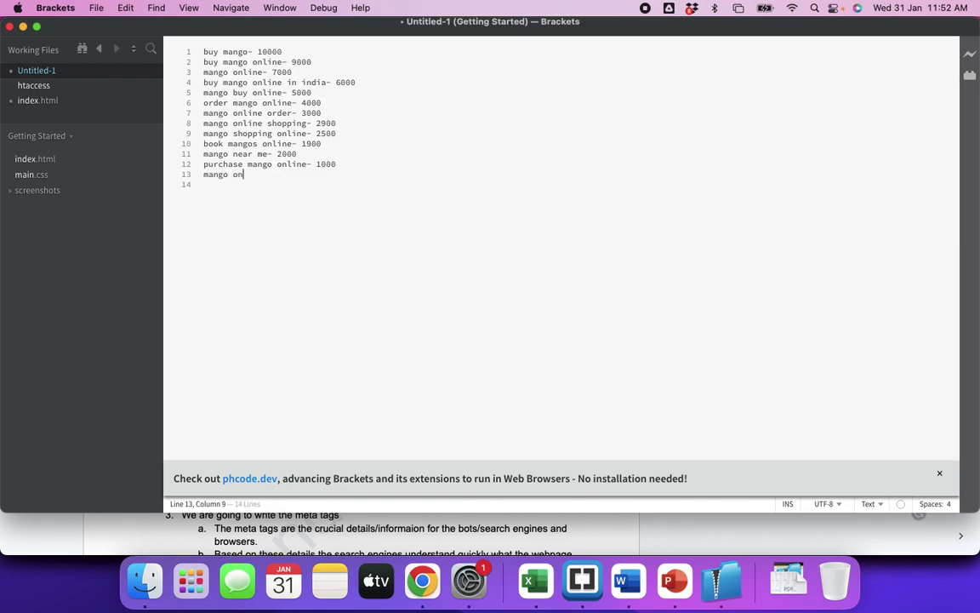
type("line purchase- 1000")
key("Return")
type("mango")
key("BackSpace")
key("BackSpace")
key("BackSpace")
key("BackSpace")
key("BackSpace")
key("BackSpace")
Step: Add the line "best price mango online- 600" at the end of the list, followed by blank lines
type("best price man")
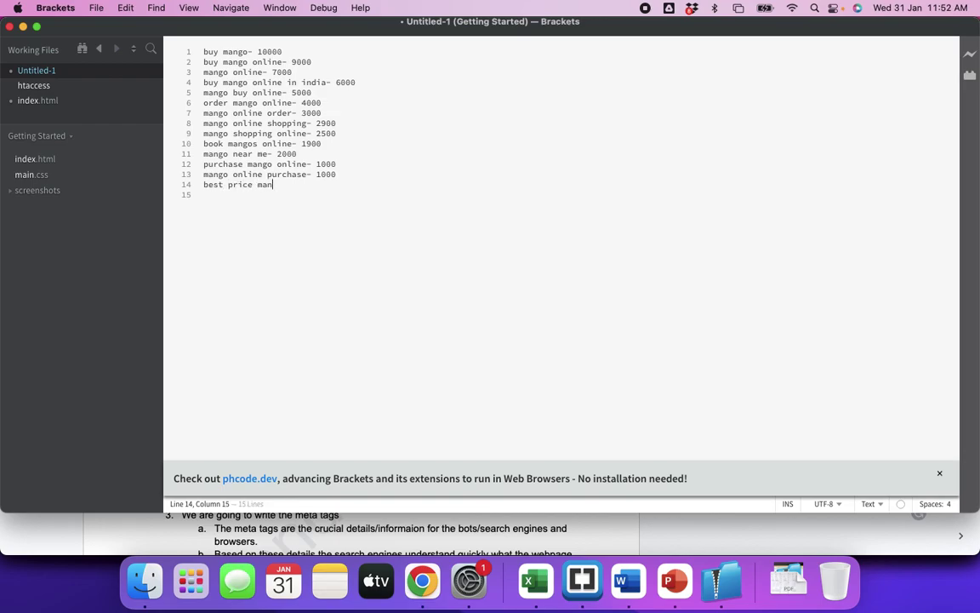
type("go online- 100")
key("BackSpace")
key("BackSpace")
key("BackSpace")
type("600")
key("Return")
key("Return")
key("Return")
Step: Switch to the class notes in Chrome and correct "effectivel" to "effectively" in the first point under Main Implementation
key("super+Tab")
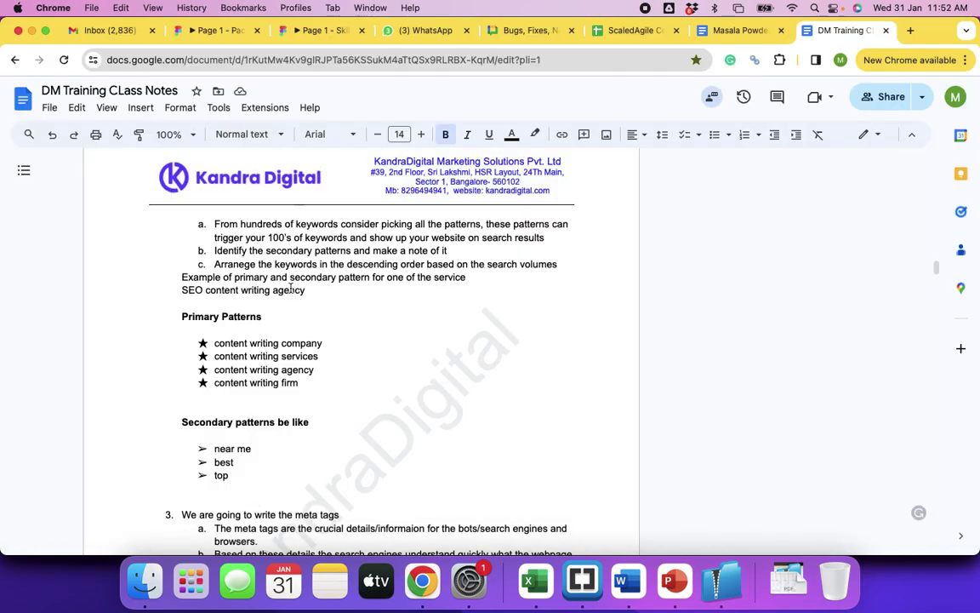
scroll(363, 314, "up", 5)
scroll(364, 314, "up", 3)
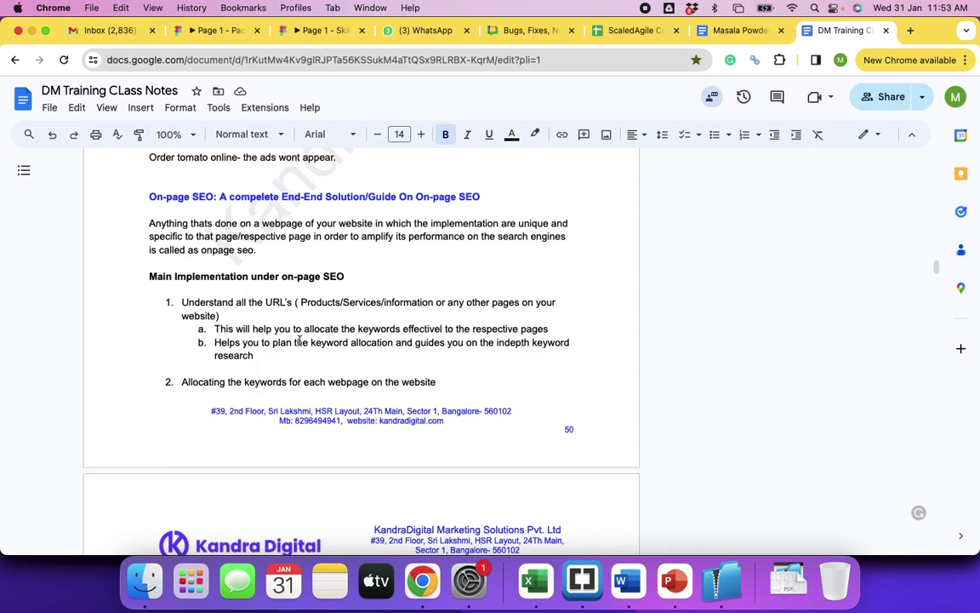
left_click_drag(300, 330, 451, 330)
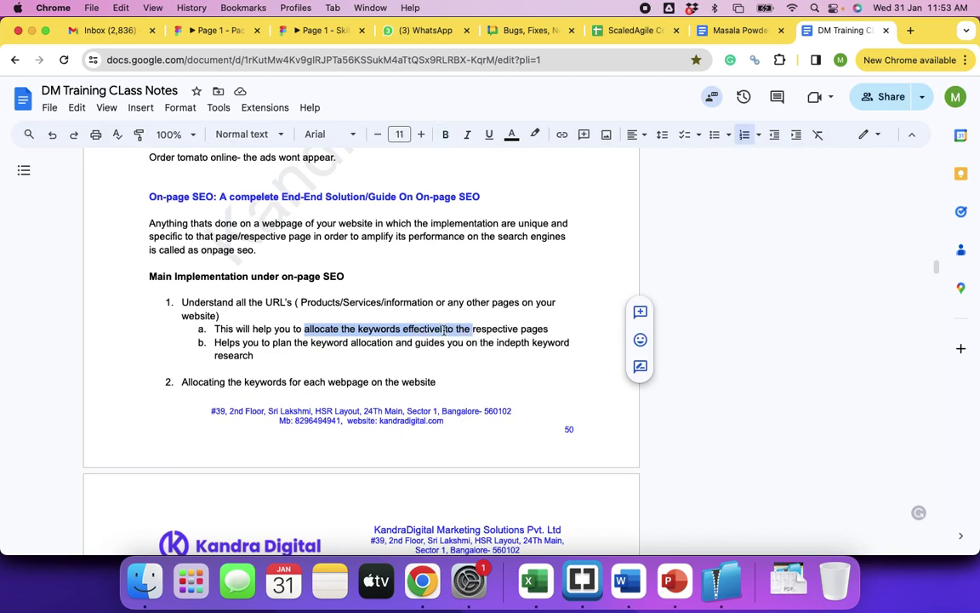
left_click(443, 330)
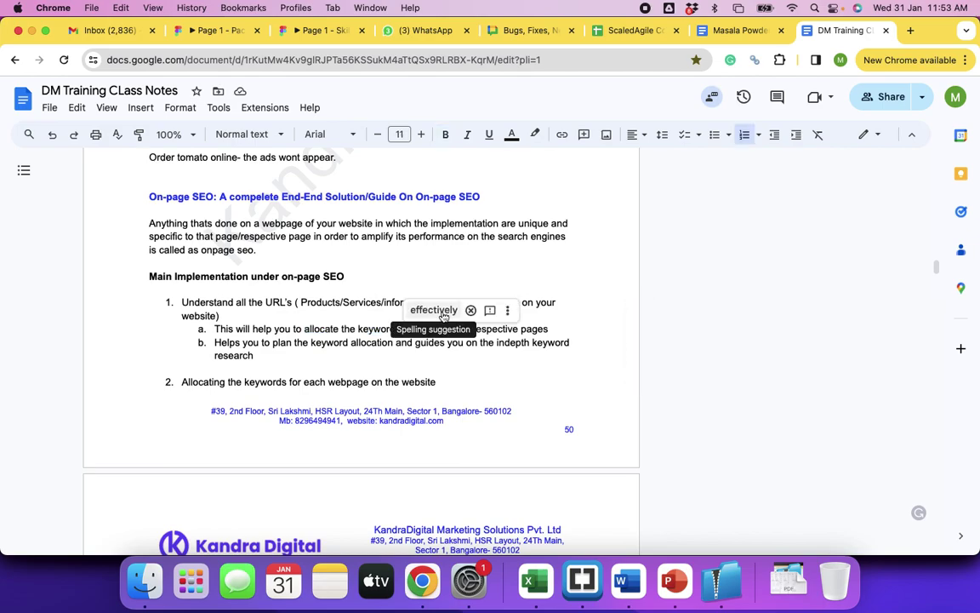
left_click(441, 311)
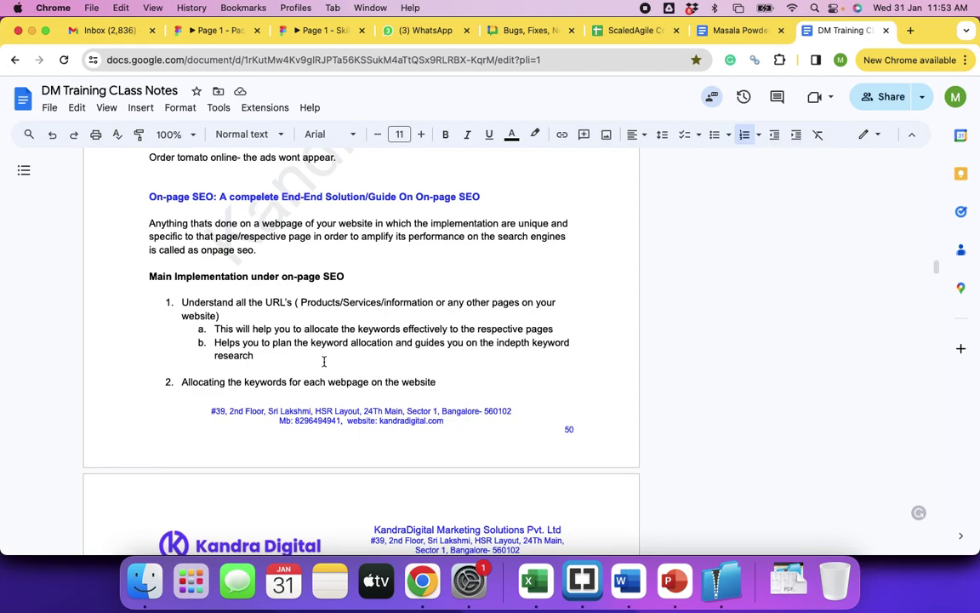
Step: Read the keyword allocation points, highlighting the lines on picking patterns, noting secondary patterns and ordering by search volume
left_click(288, 355)
scroll(337, 364, "down", 3)
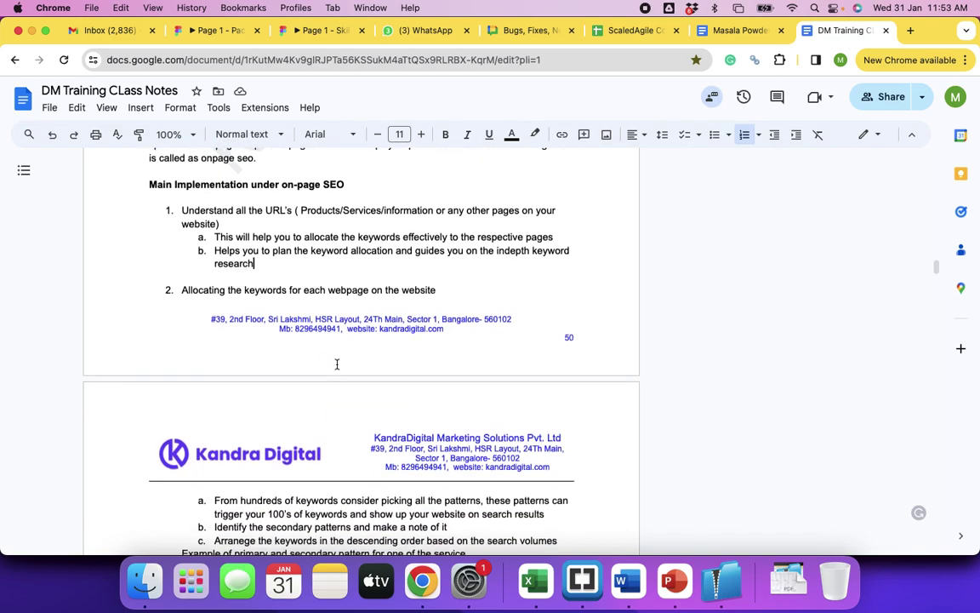
scroll(353, 345, "down", 2)
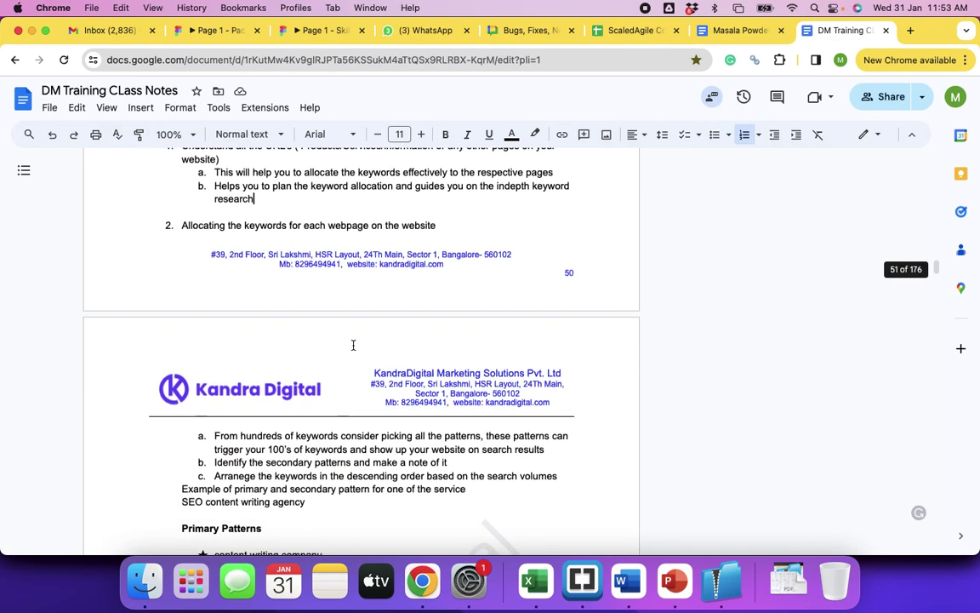
scroll(368, 402, "down", 2)
scroll(367, 400, "down", 1)
left_click(215, 348)
left_click_drag(215, 347, 469, 349)
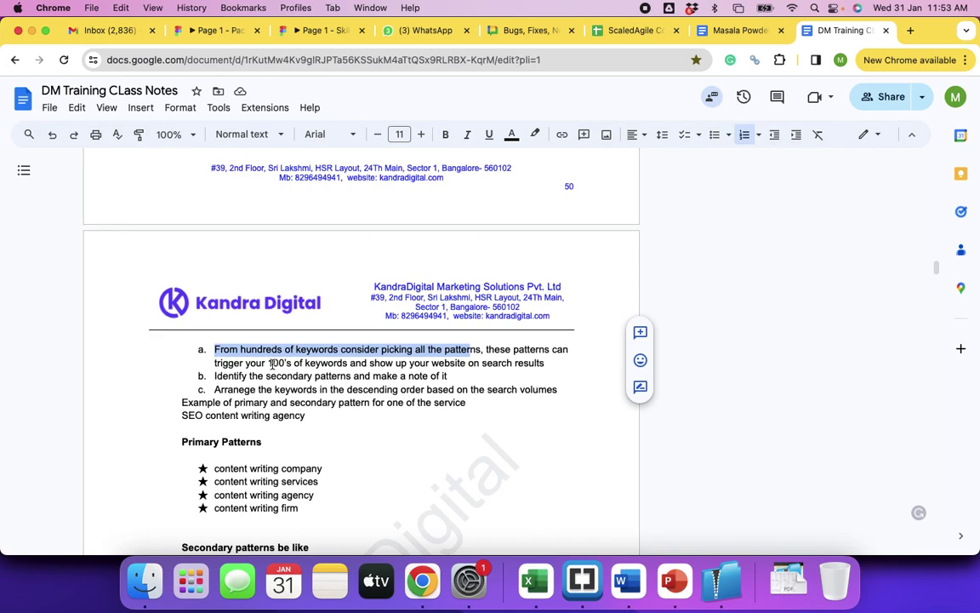
left_click_drag(269, 364, 514, 363)
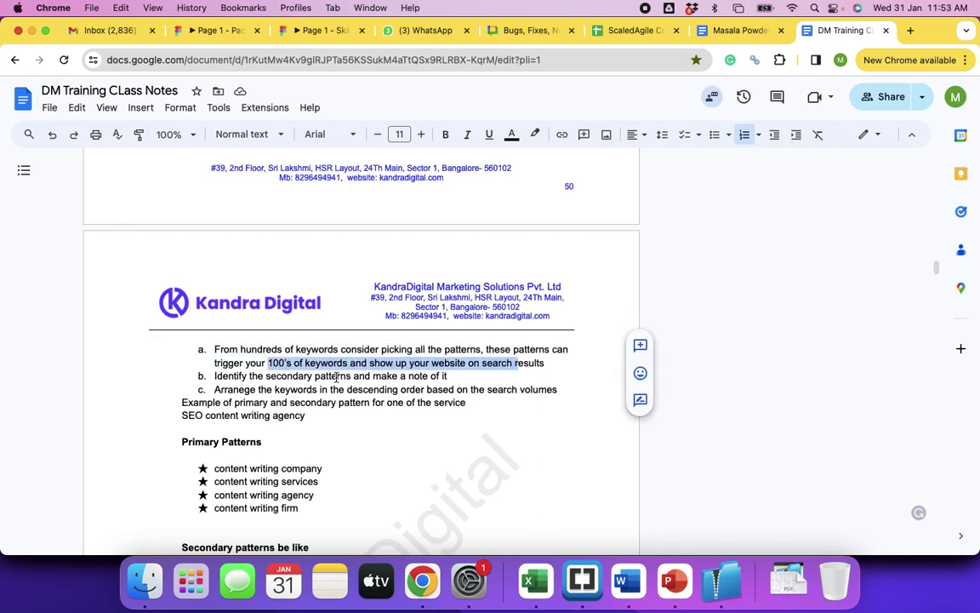
left_click(245, 375)
left_click_drag(544, 362, 431, 374)
left_click_drag(307, 392, 449, 405)
Step: Switch to Brackets and mark "buy mango", "buy mango online" and "mango online" with Yes after their volumes
key("super+Tab")
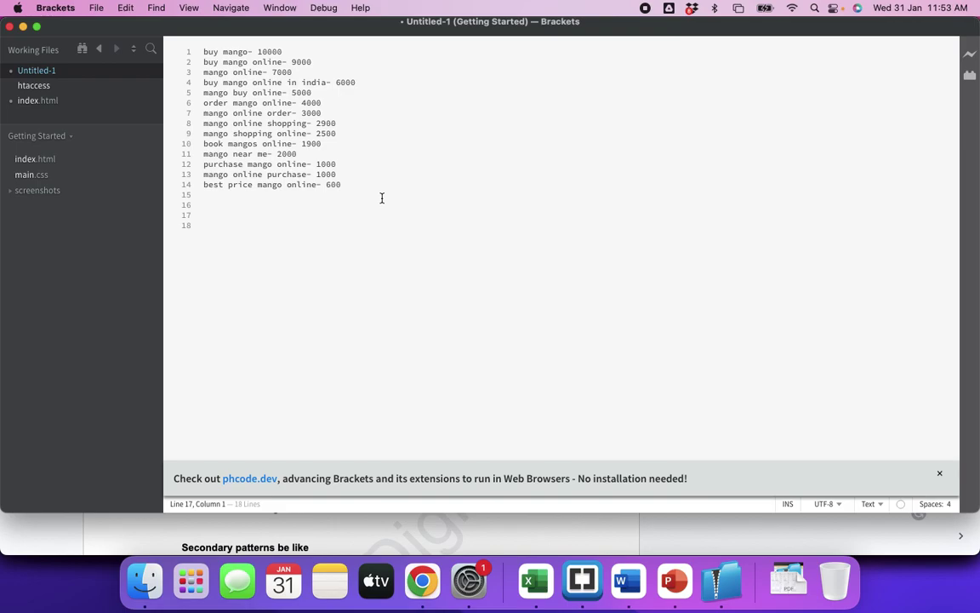
left_click(356, 185)
left_click(326, 54)
type("- Yes")
left_click(339, 62)
type("- Yes")
left_click(316, 72)
type("- yes")
Step: Mark "buy mango online in india" and "mango buy online" with Yes after their volumes
left_click(377, 79)
type("-")
type("Yes")
left_click(329, 93)
type("- Yes")
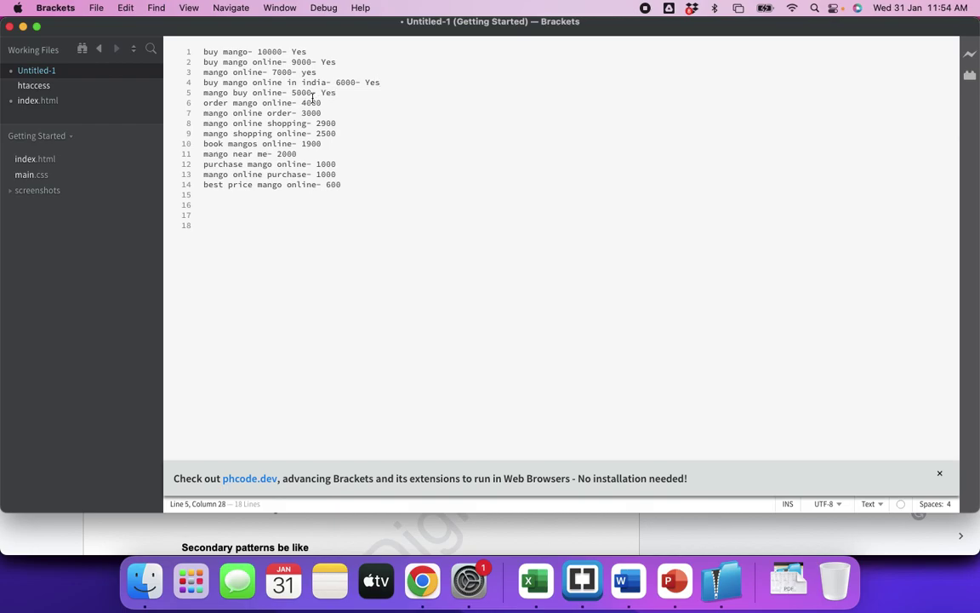
Step: Mark "order mango online" with Yes and insert two blank lines below it
left_click(340, 102)
type("- Yes")
key("Return")
key("Return")
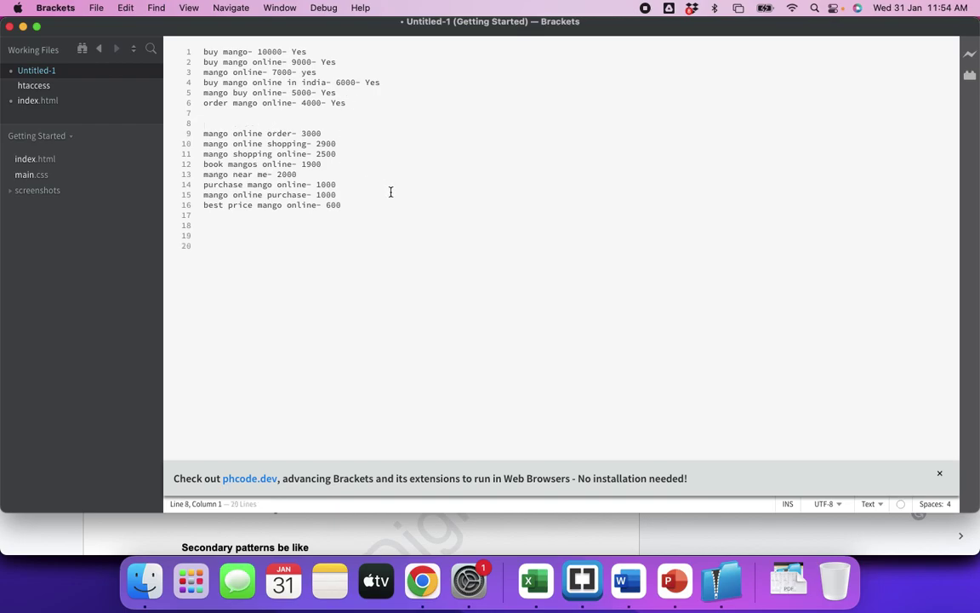
Step: Insert the line "mango online- 7500" below the "buy mango online" keyword
left_click_drag(258, 64, 200, 63)
double_click(234, 63)
left_click(203, 52)
left_click_drag(204, 53, 218, 53)
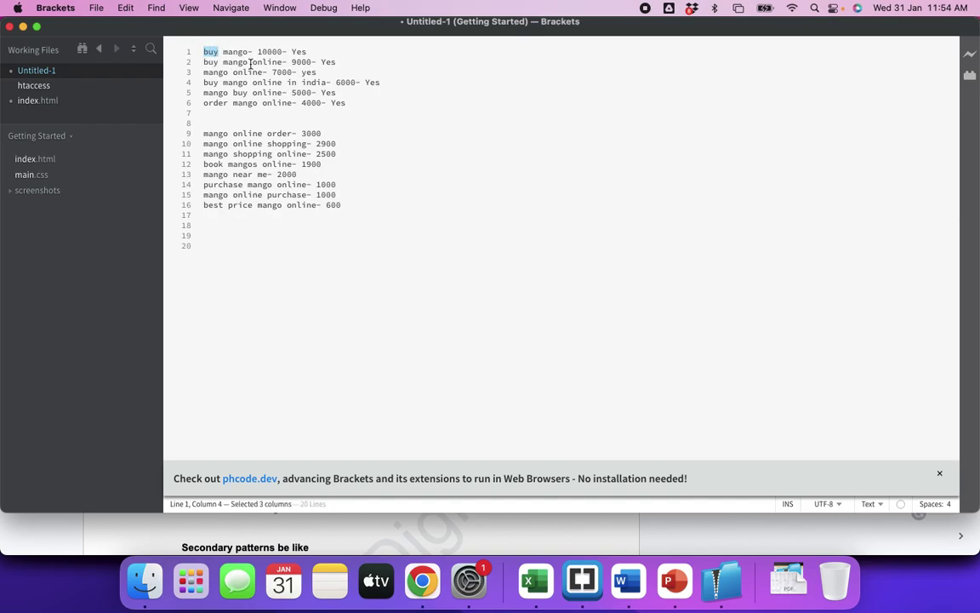
left_click(337, 62)
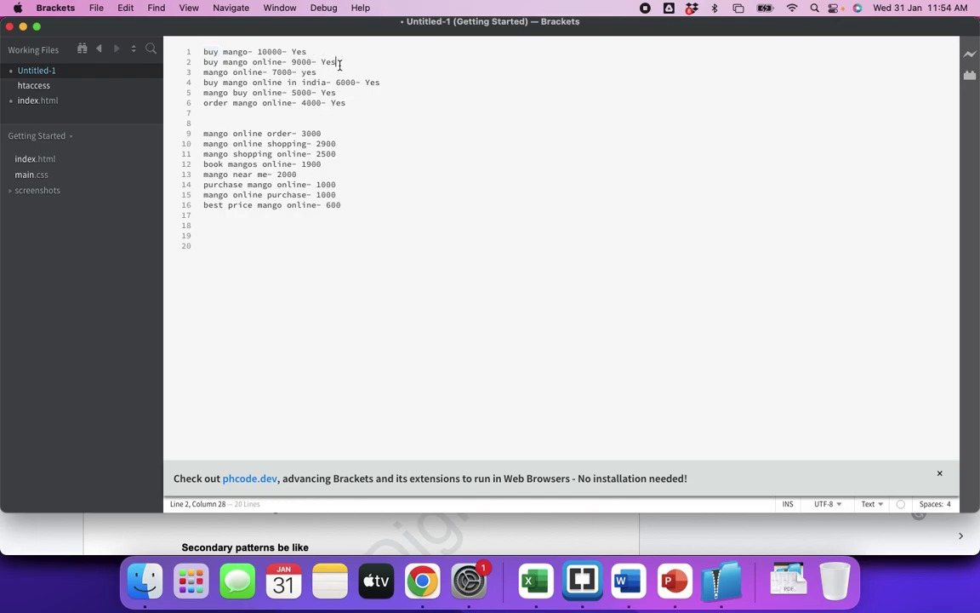
key("Return")
type("mango online")
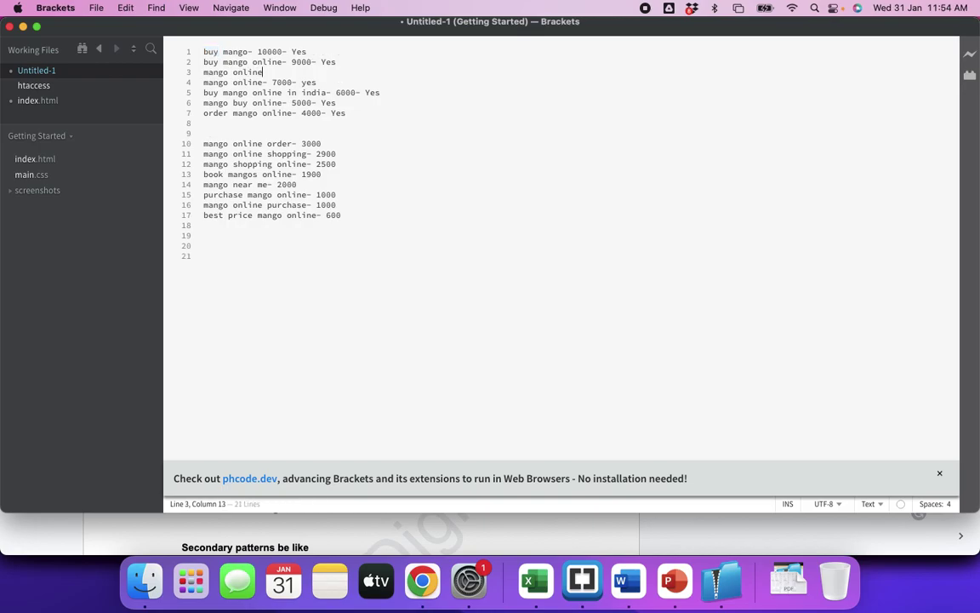
type("- 7500")
Step: Remove the Yes mark after the volume of "order mango online"
left_click(362, 113)
key("BackSpace")
key("BackSpace")
key("BackSpace")
key("BackSpace")
key("BackSpace")
Step: Group "order mango online" with the unmarked keywords, separated from the marked ones by two blank lines
key("super+Left")
key("Return")
left_click(223, 136)
key("BackSpace")
key("Delete")
left_click(204, 113)
key("Return")
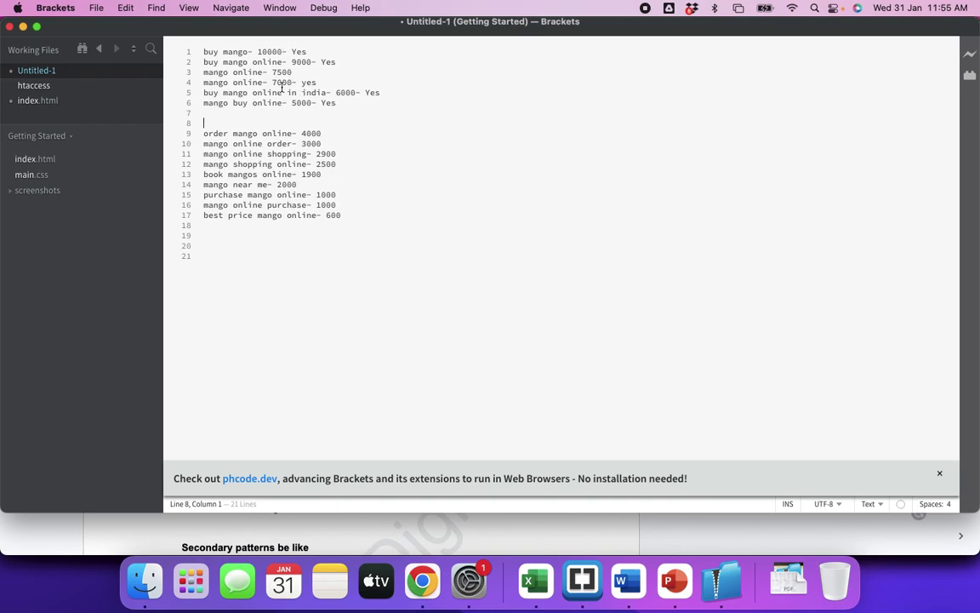
Step: List the pattern words "buy", "online", "order" and "shopping" on separate lines below the mango keywords
left_click_drag(205, 52, 214, 52)
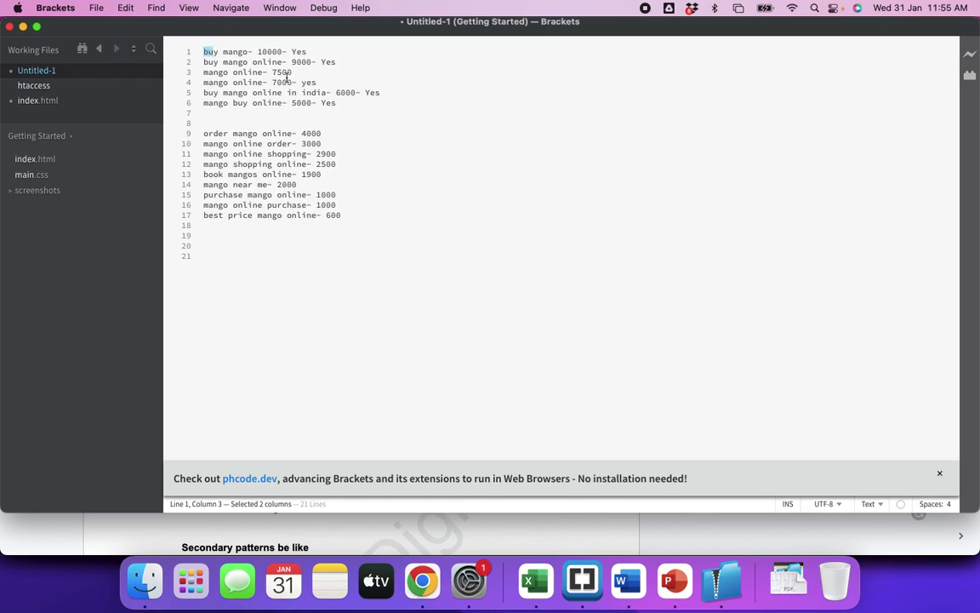
left_click(240, 256)
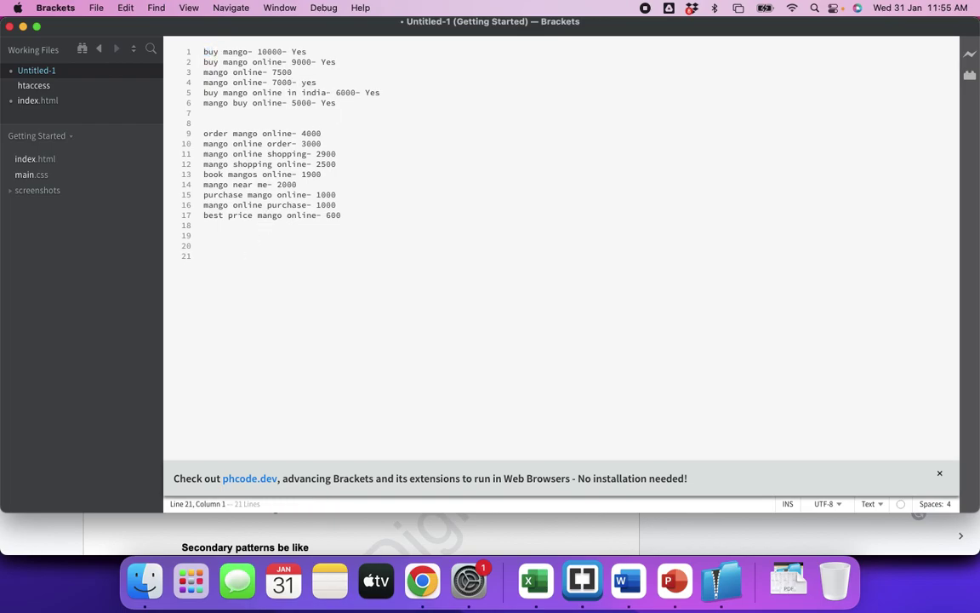
type("order")
key("Return")
type("shoppin")
type("buy")
key("Return")
type("onkin")
key("BackSpace")
key("BackSpace")
key("BackSpace")
type("line")
Step: Mark the "buy mango online in india" keyword as Finalized after its Yes mark
left_click_drag(188, 48, 338, 100)
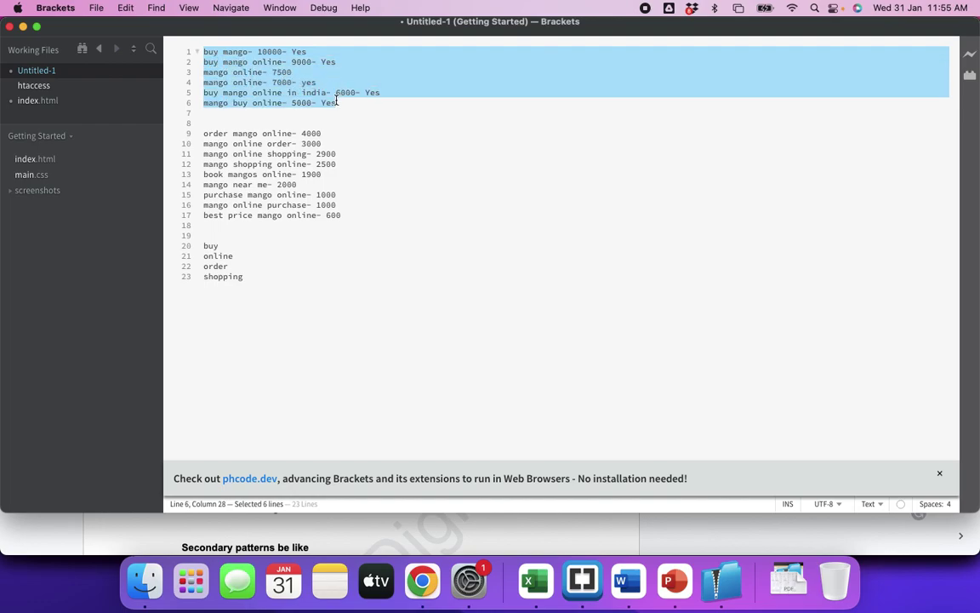
left_click(267, 83)
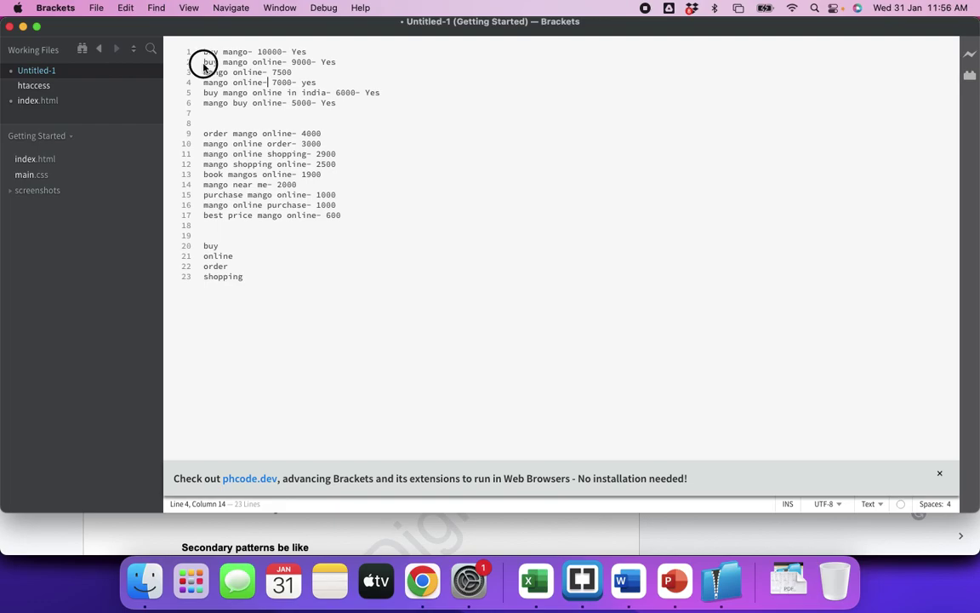
left_click_drag(282, 62, 205, 64)
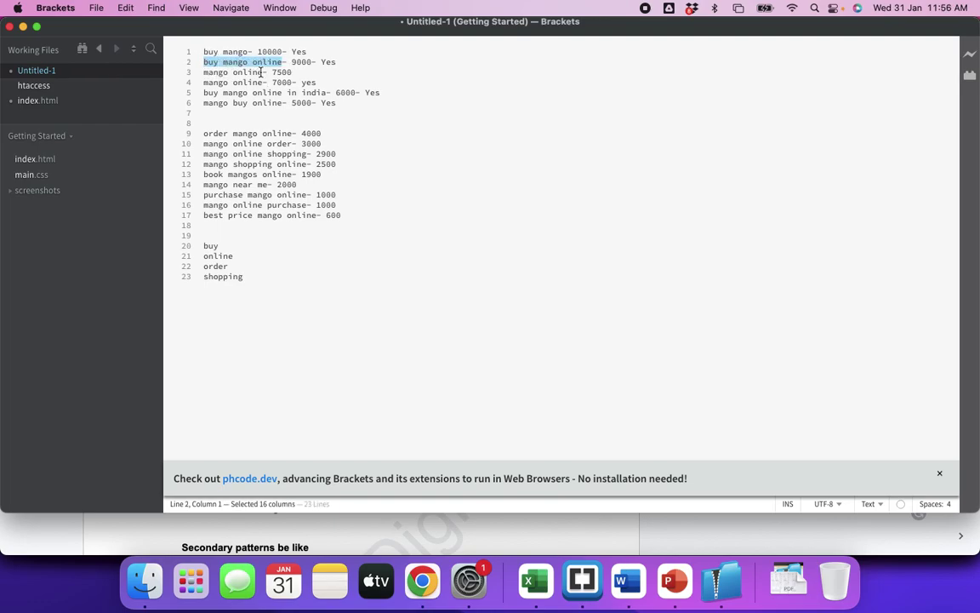
left_click_drag(326, 93, 203, 93)
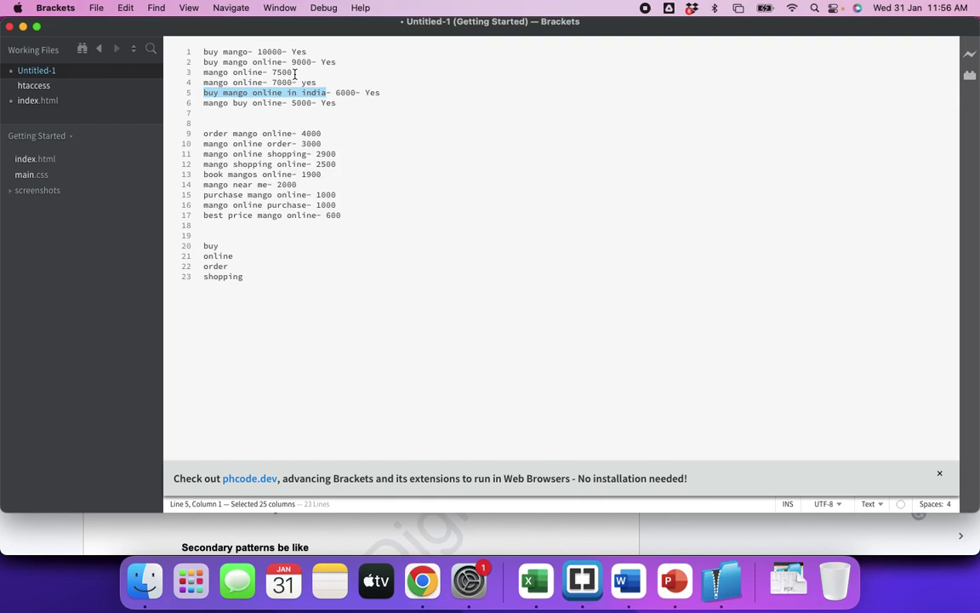
left_click(393, 92)
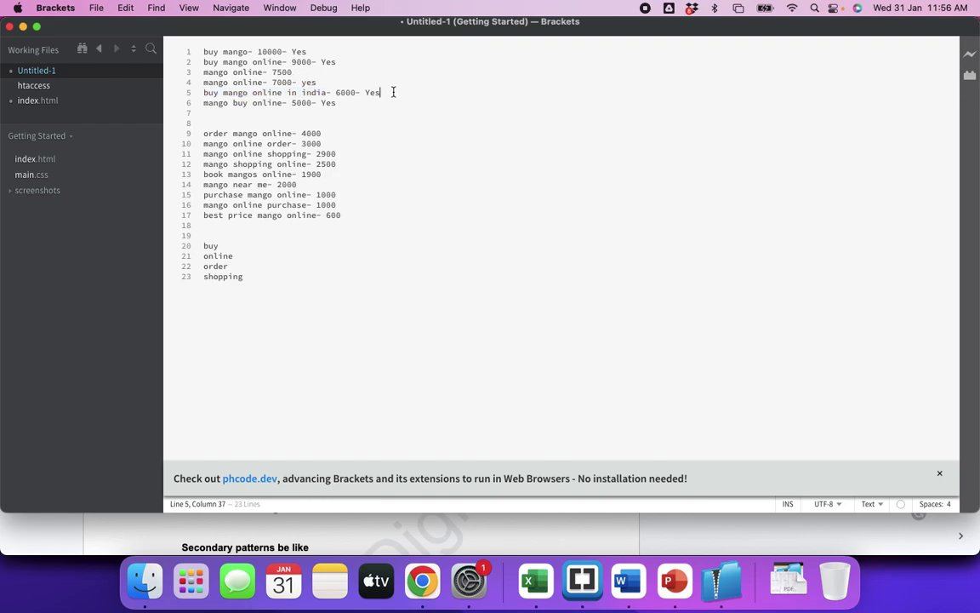
type("- Picked")
left_click_drag(204, 93, 297, 92)
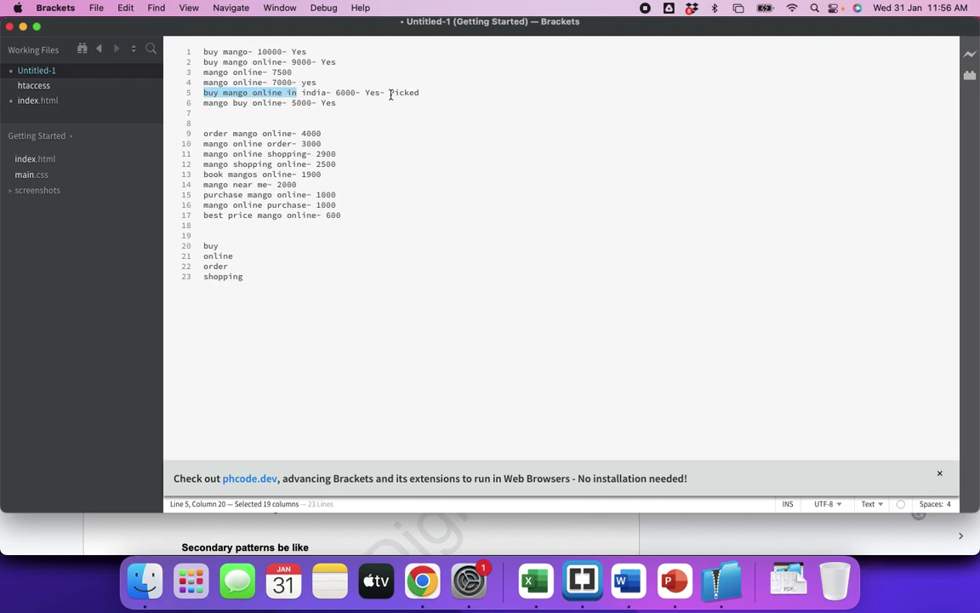
left_click_drag(389, 93, 420, 93)
type("Finalized")
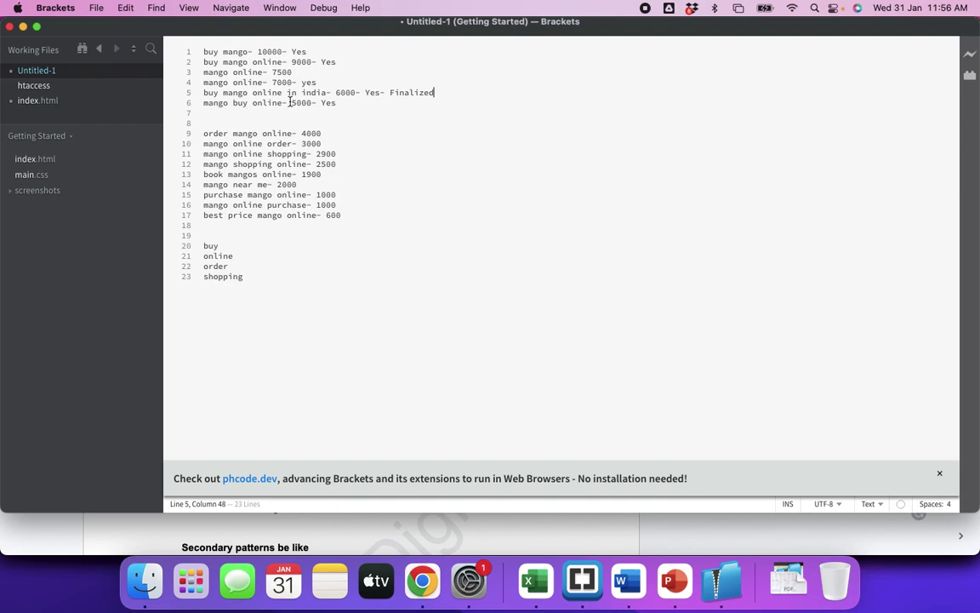
Step: Copy the finalized keyword below the pattern words, leaving blank lines between, and trim the copy to "buy mango online in india,"
left_click_drag(437, 92, 204, 95)
key("super+c")
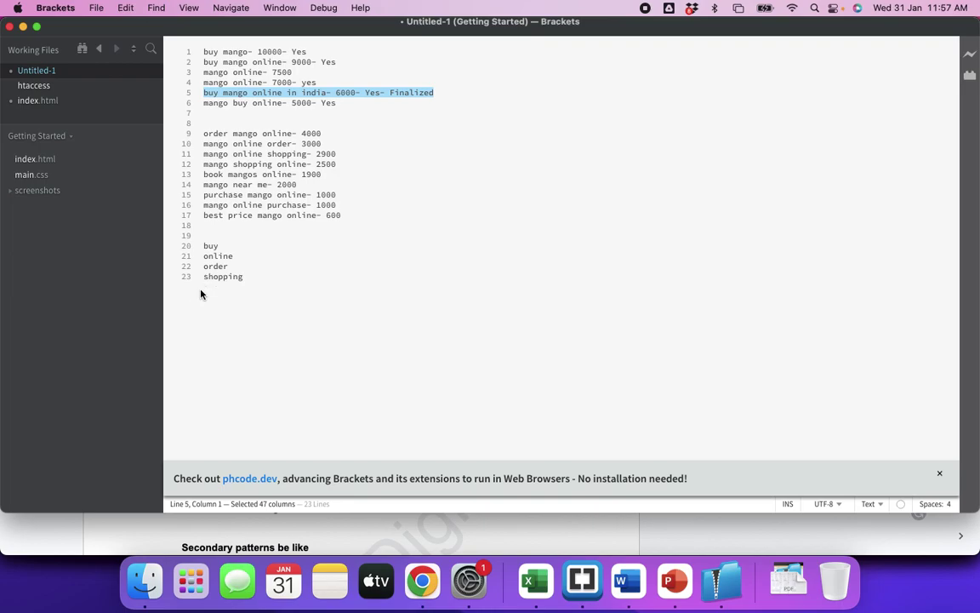
left_click(206, 331)
key("Return")
key("Return")
key("Return")
key("Return")
key("super+v")
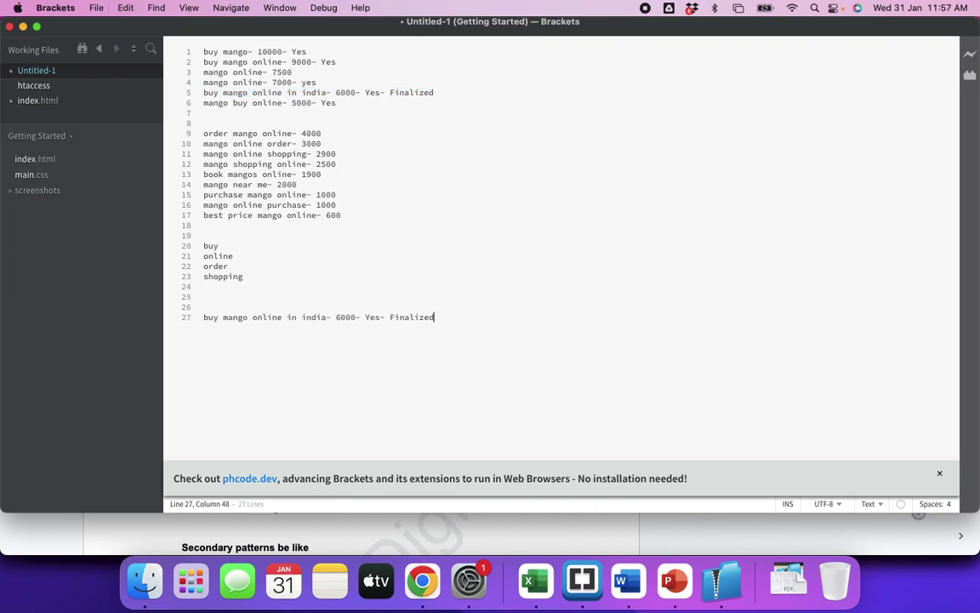
left_click_drag(326, 318, 439, 317)
key("BackSpace")
Step: Append the keywords "order mango online" and "mango online shopping" to the combined line, separated by commas
left_click_drag(292, 134, 203, 133)
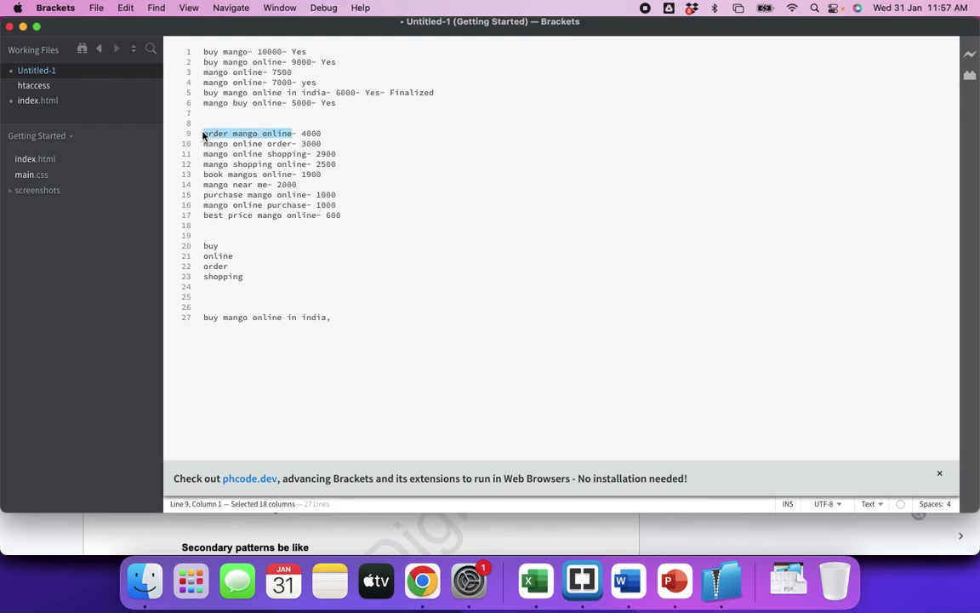
key("super+c")
left_click(342, 320)
key("super+v")
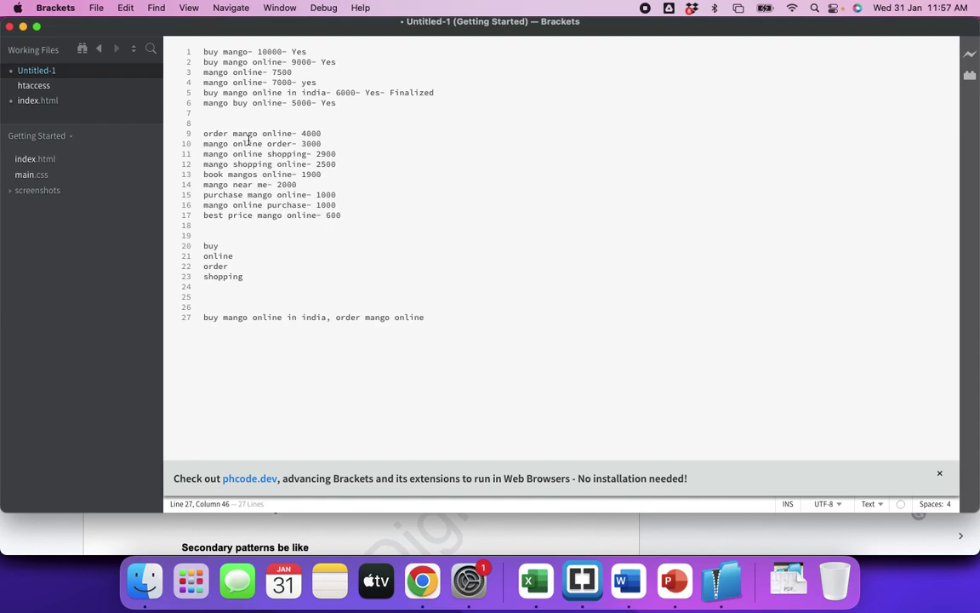
left_click_drag(205, 154, 305, 156)
key("super+c")
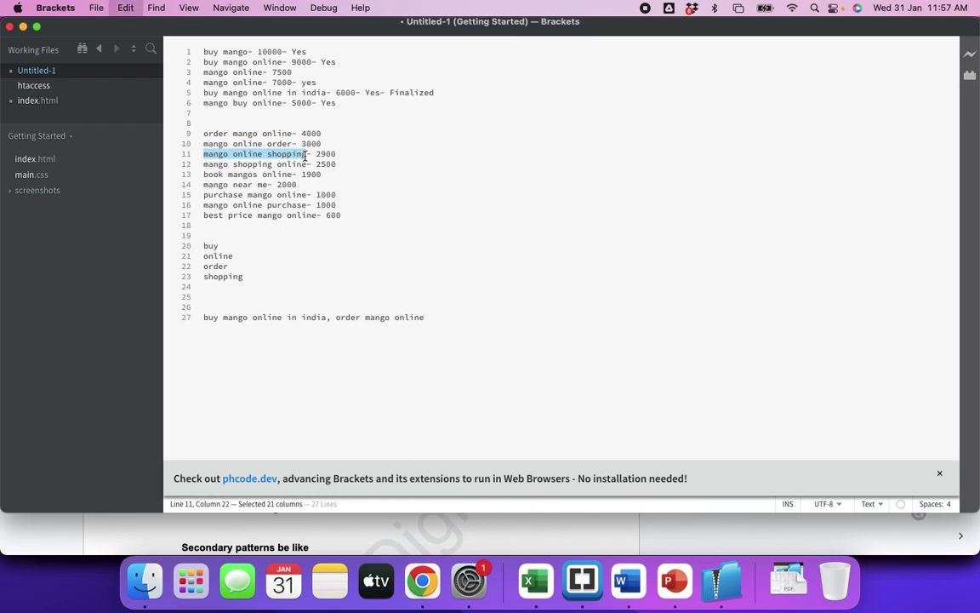
left_click(431, 315)
type(",")
key("super+v")
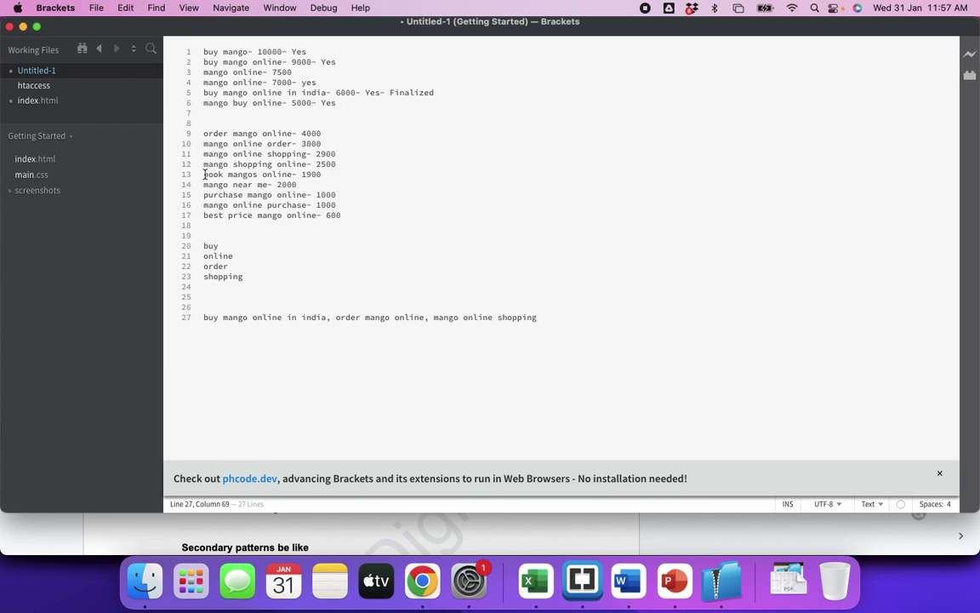
Step: Insert the line "book mango near me= 100" below the "mango near me" keyword
left_click_drag(204, 175, 286, 177)
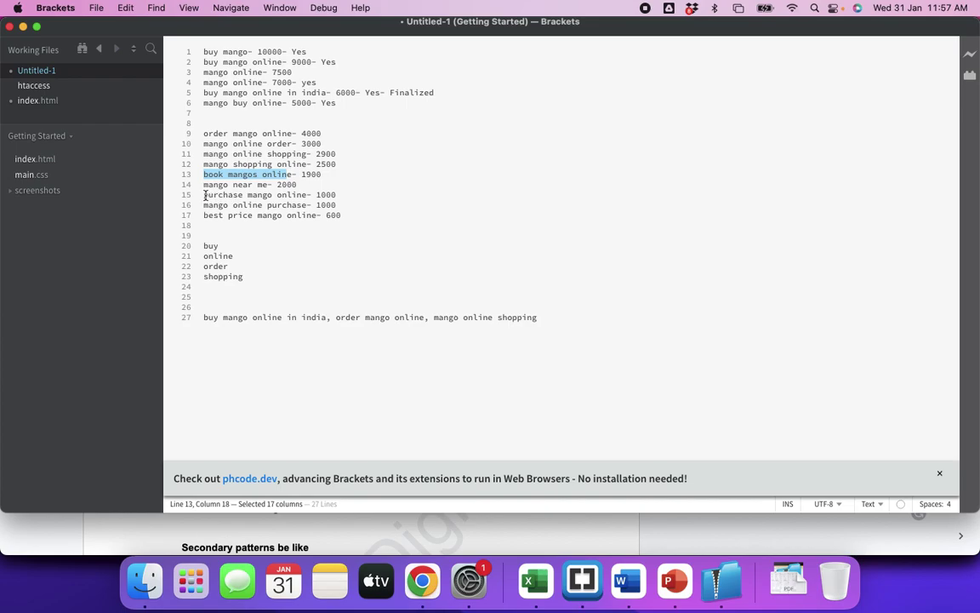
left_click(290, 176)
left_click_drag(290, 175, 203, 179)
left_click(302, 185)
key("Return")
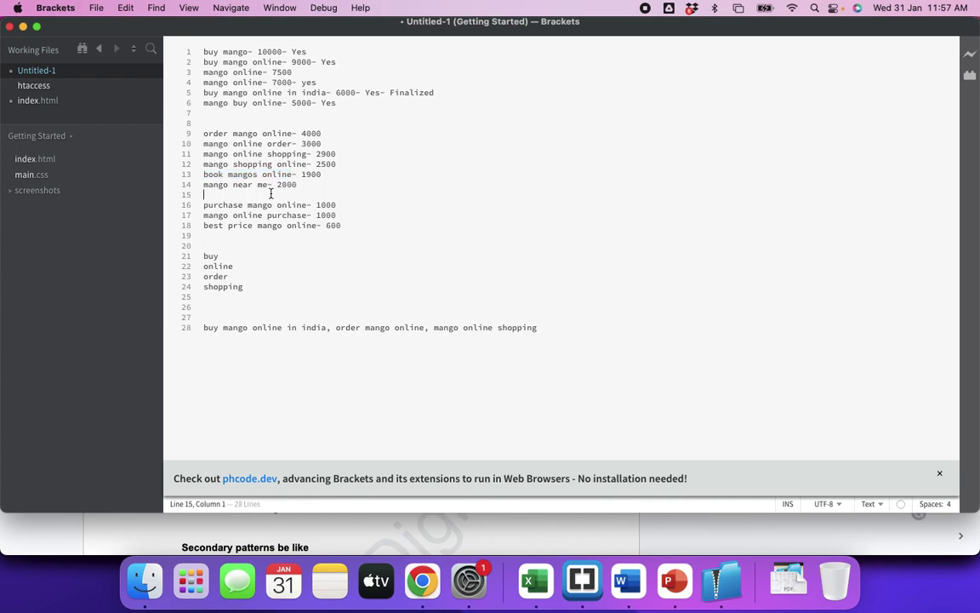
type("bookkmango near me")
left_click_drag(293, 195, 204, 198)
left_click(306, 195)
type("- 100")
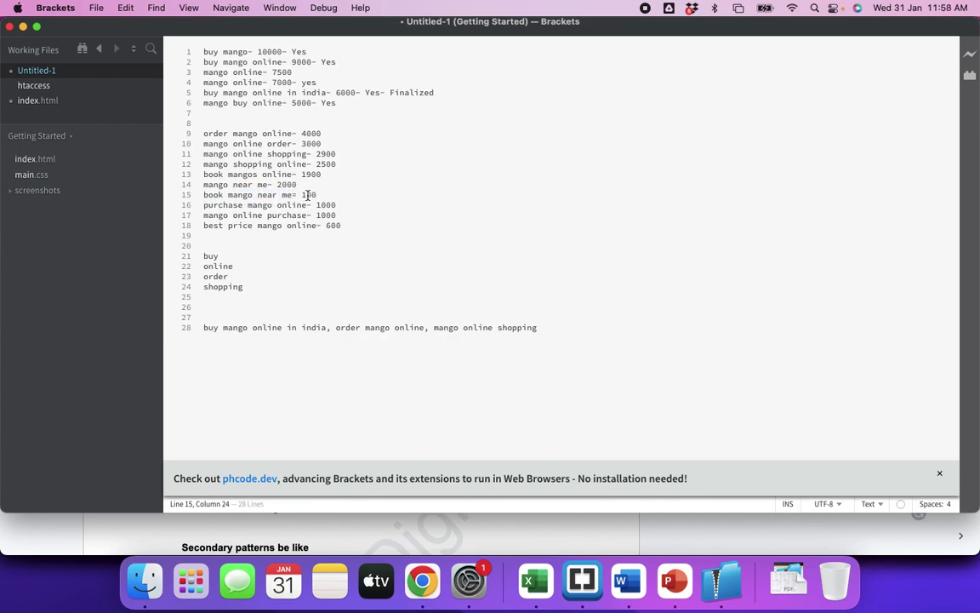
Step: Append "book mango near me" and "purchase mango online" to the combined keyword line, separated by commas
left_click_drag(293, 195, 201, 196)
key("super+c")
left_click(220, 175)
left_click(545, 330)
type(",")
key("super+v")
left_click_drag(177, 207, 307, 205)
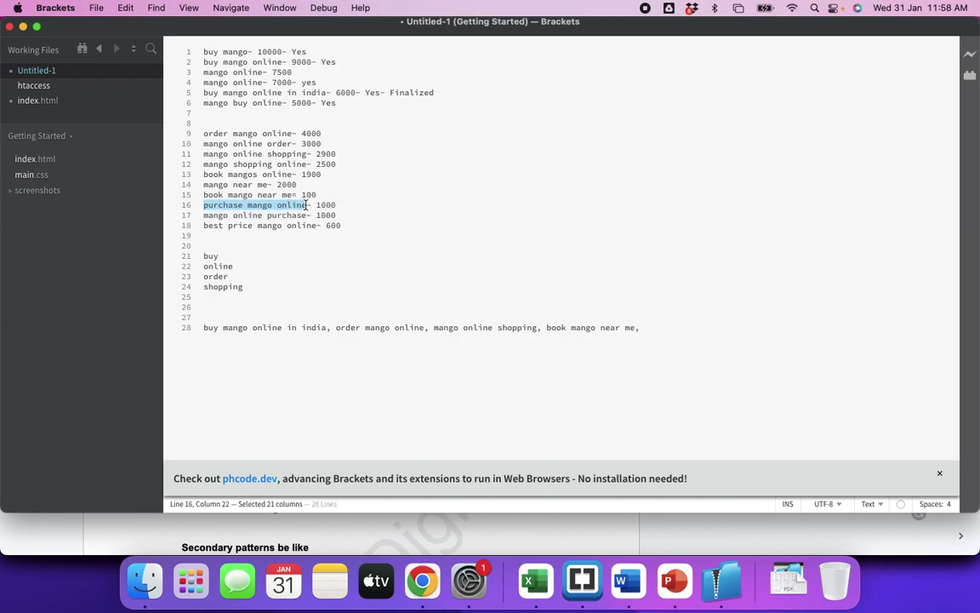
left_click(649, 332)
key("super+v")
type(",")
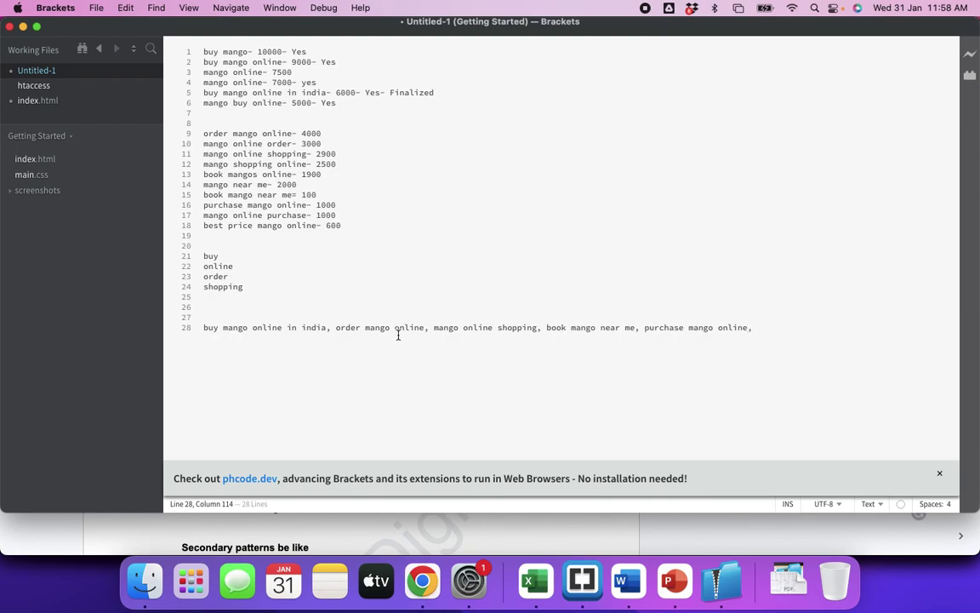
Step: Insert the line "best mango online shopping- 50" below the "mango online shopping" keyword
left_click(433, 327)
left_click(355, 156)
key("Return")
type("best ma")
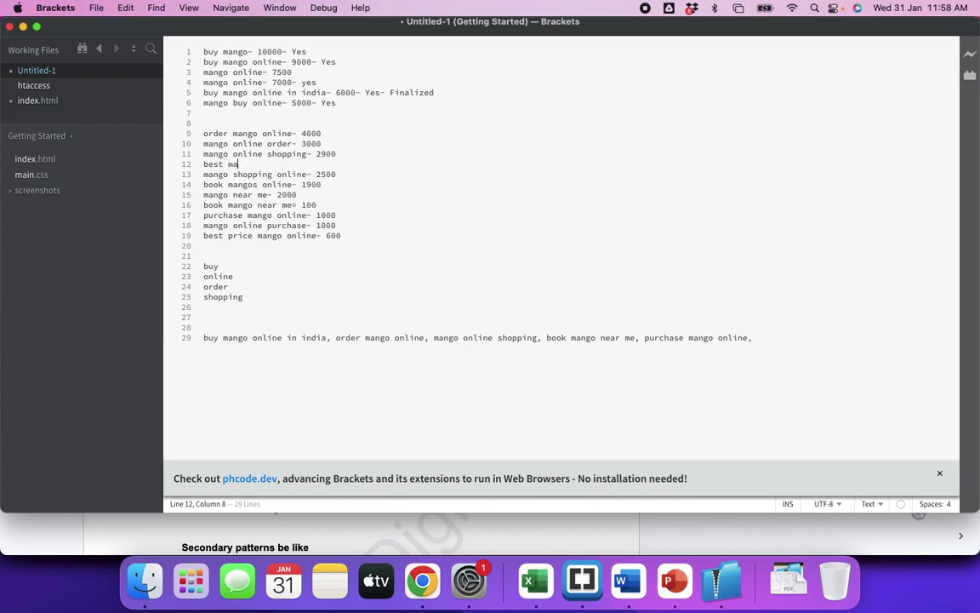
type("ngo online shopping-")
type("50")
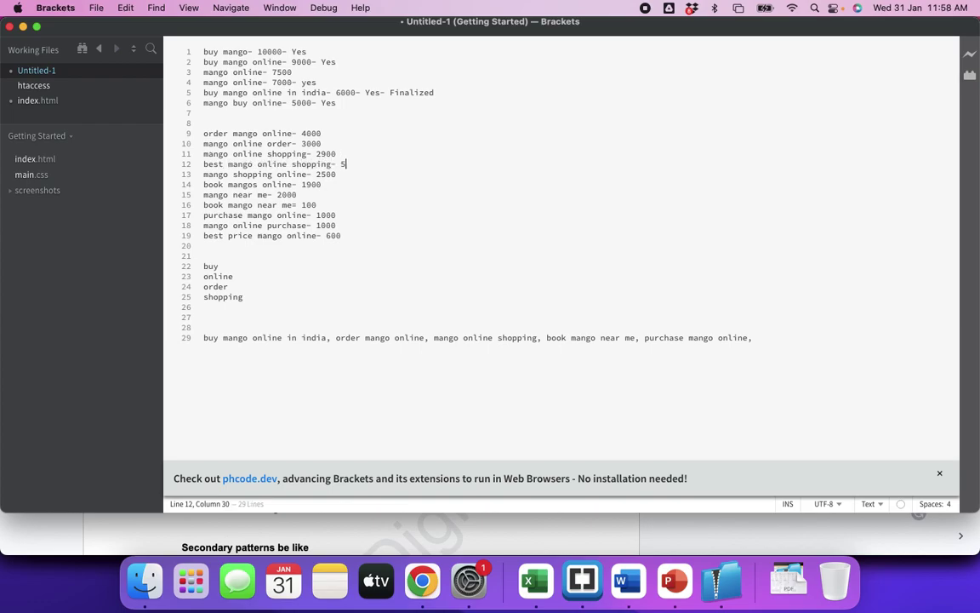
Step: Add "best" before "mango online shopping" in the combined keyword line
left_click(432, 338)
type("best")
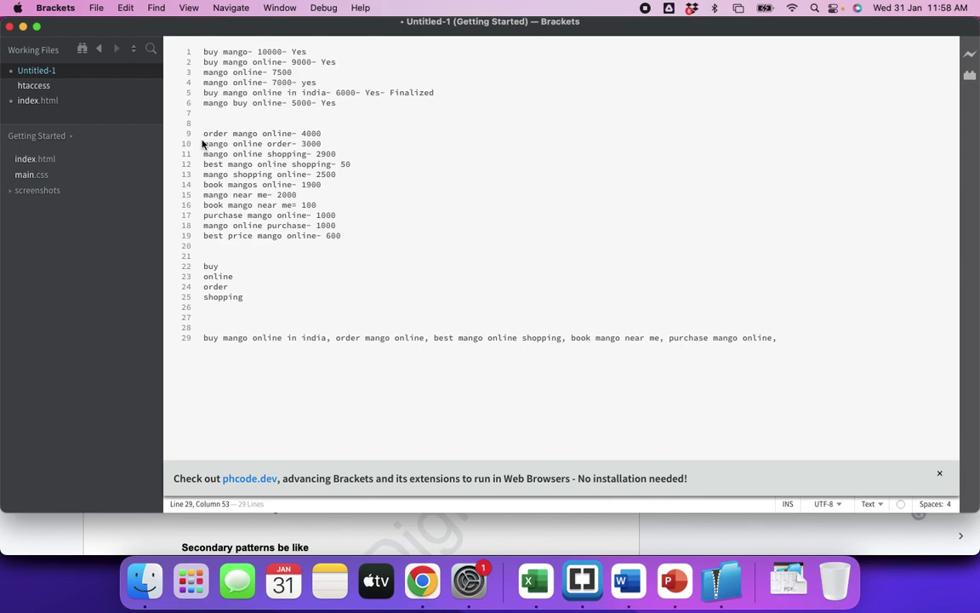
left_click_drag(435, 338, 560, 339)
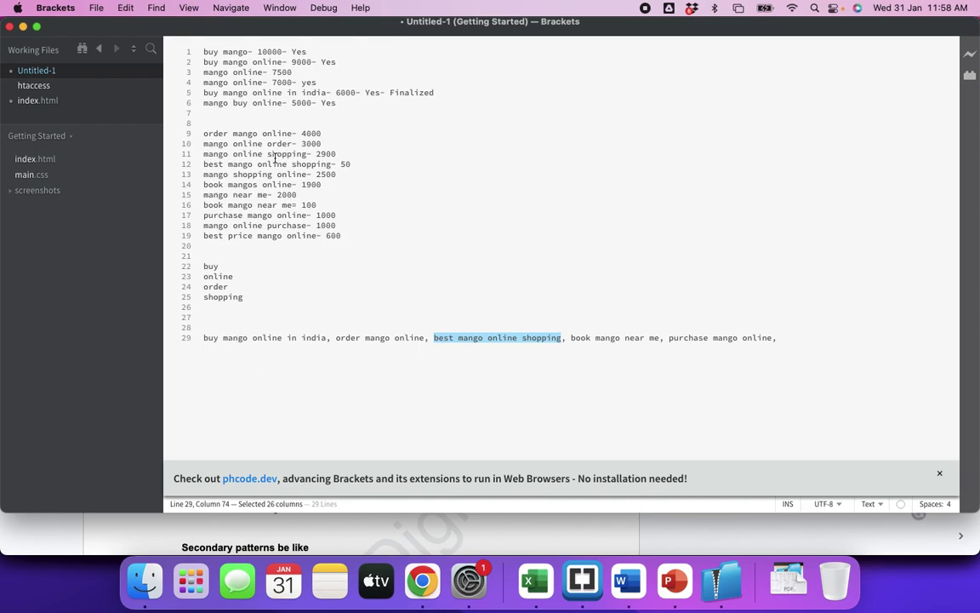
Step: Compare the finalized "buy mango online in india" keyword with the other Yes-marked keywords to examine which shorter phrases it contains
left_click_drag(203, 51, 349, 107)
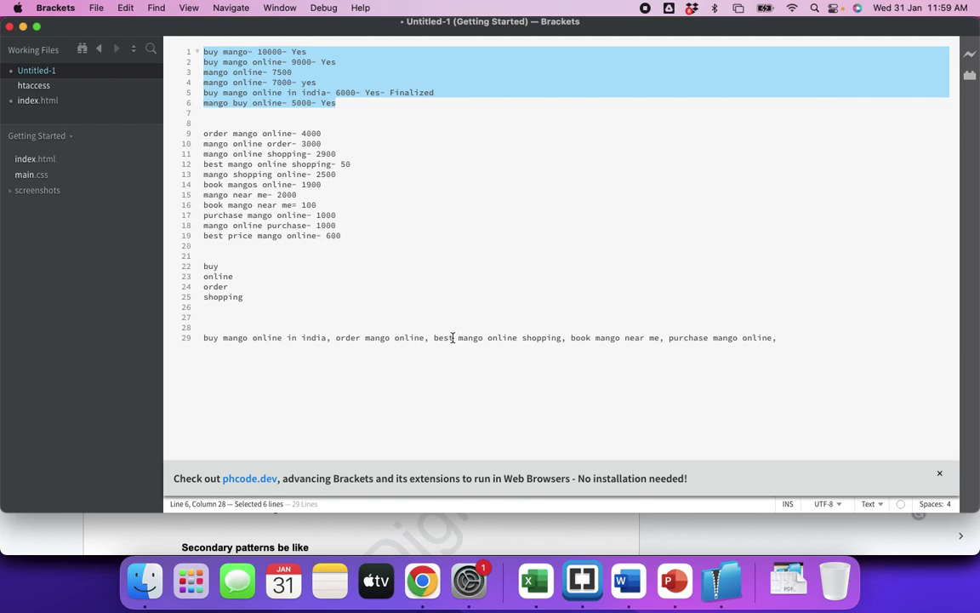
left_click(266, 53)
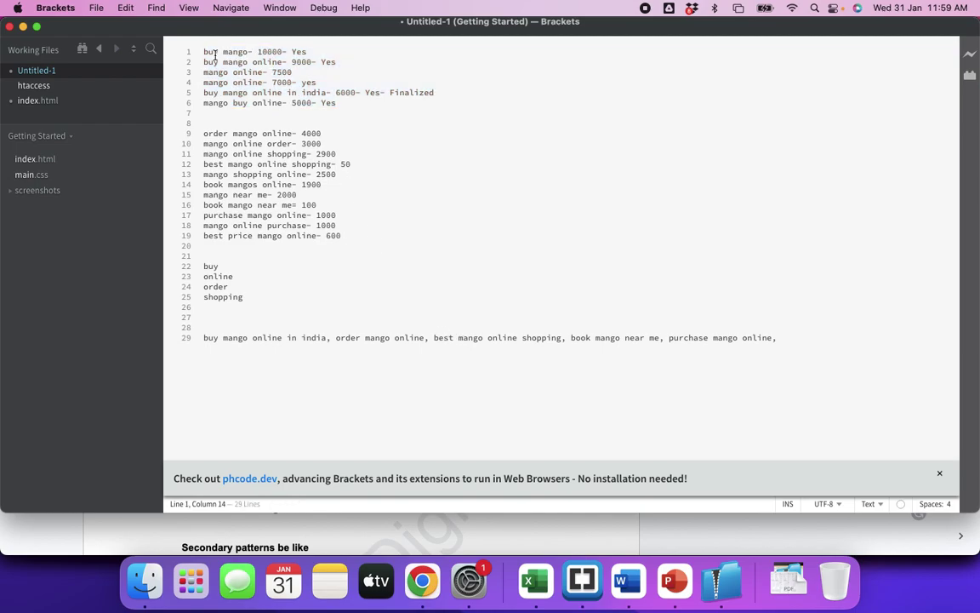
left_click_drag(202, 52, 245, 52)
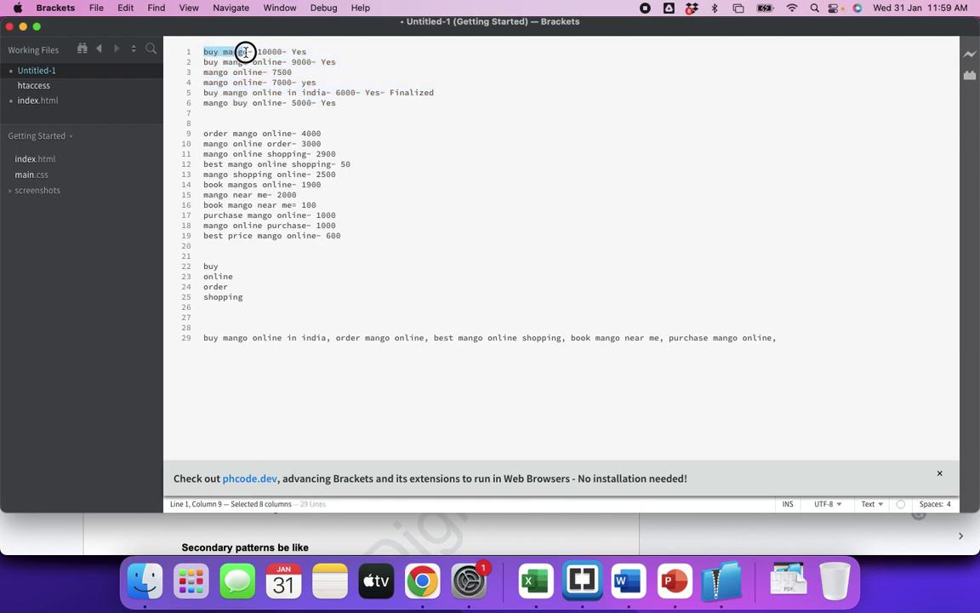
left_click_drag(203, 92, 324, 95)
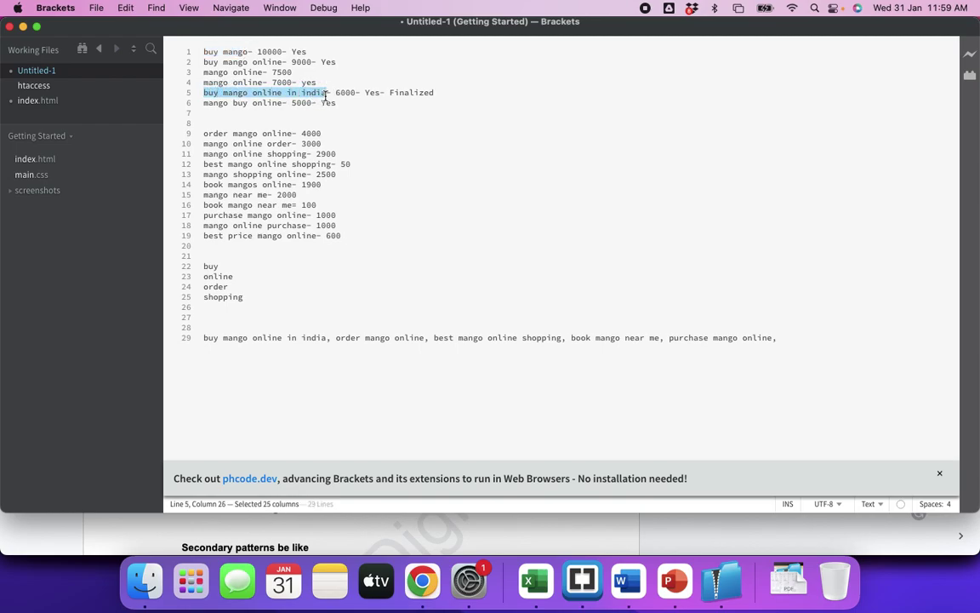
left_click_drag(203, 51, 238, 73)
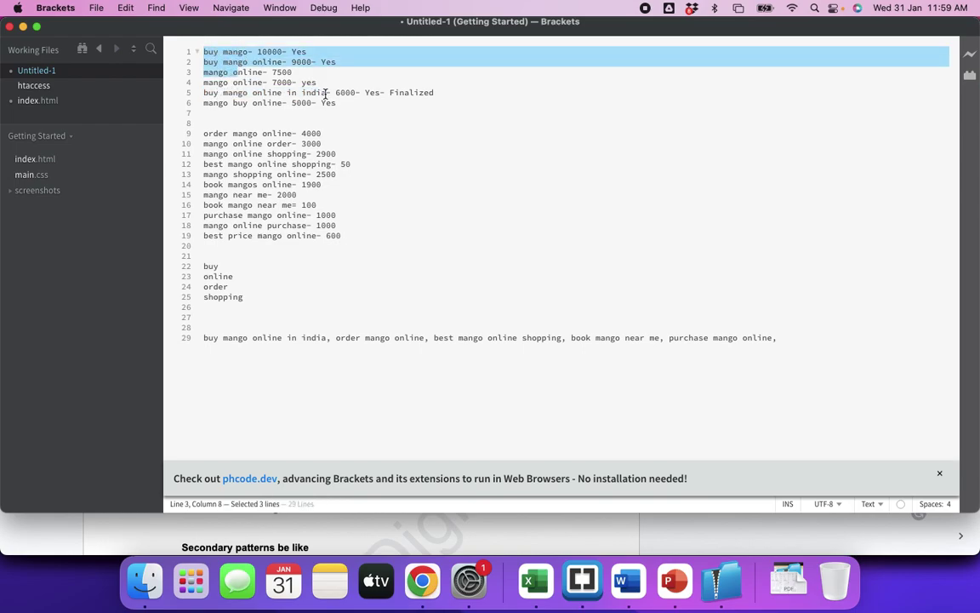
left_click_drag(324, 95, 203, 94)
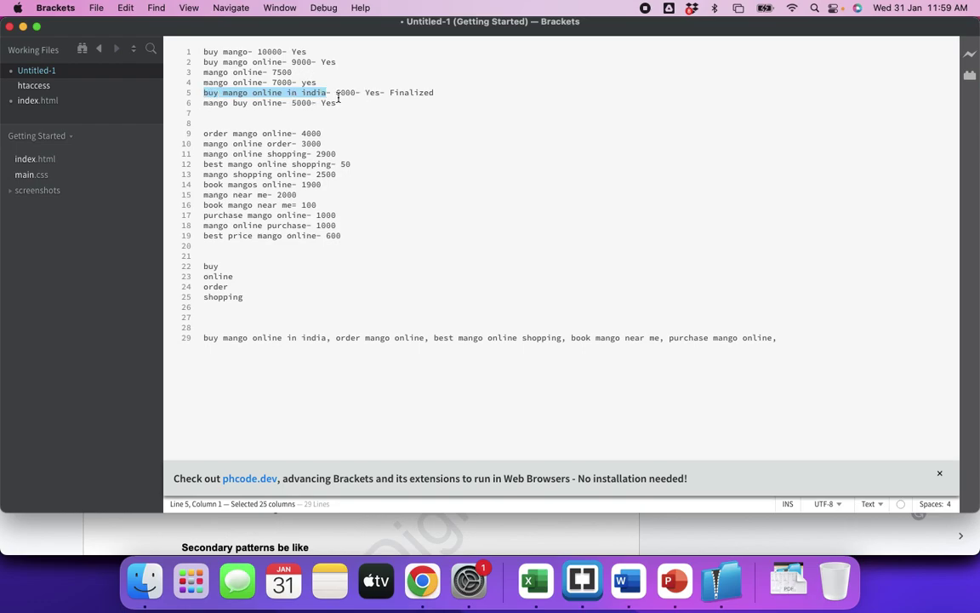
left_click(268, 81)
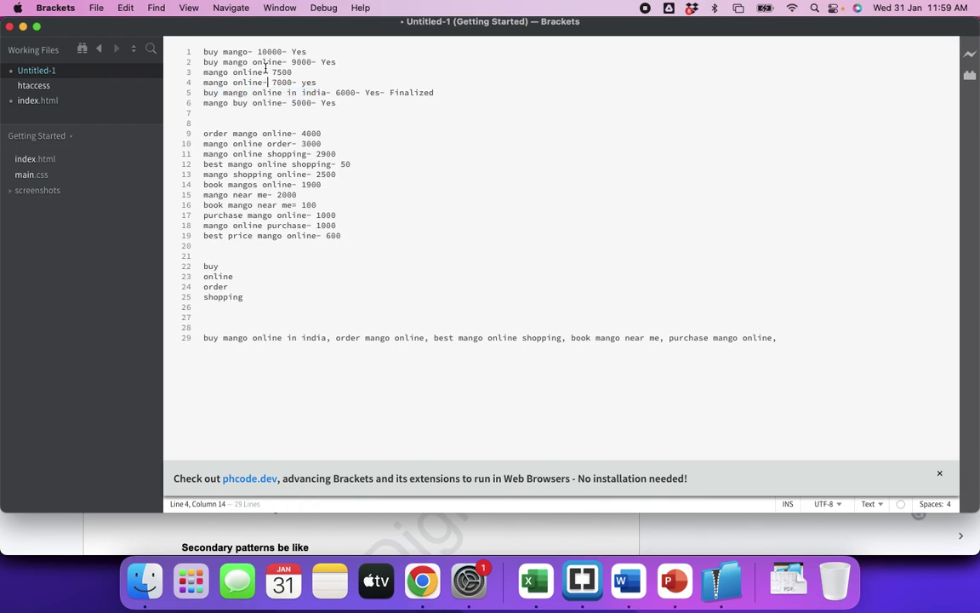
left_click(263, 82)
left_click(204, 95)
mouse_move(204, 95)
left_mouse_down()
mouse_move(287, 93)
mouse_move(204, 100)
left_mouse_up()
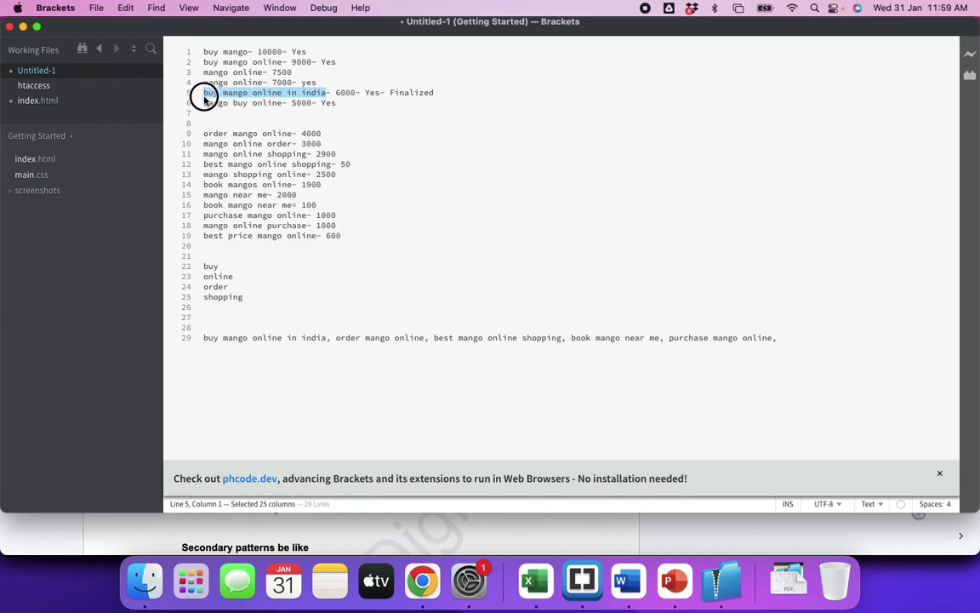
left_click(249, 94)
left_click_drag(249, 94, 202, 93)
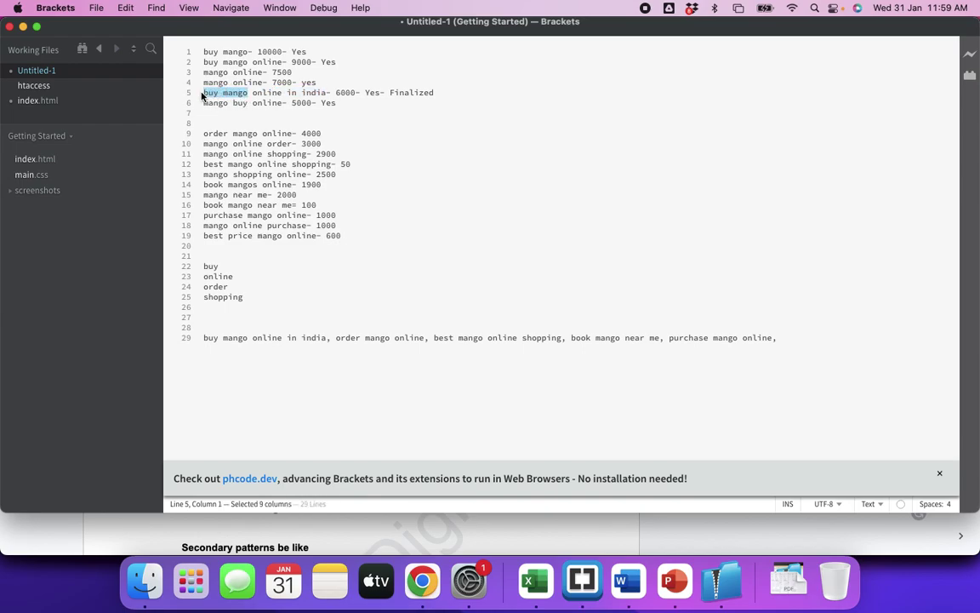
left_click_drag(223, 92, 276, 91)
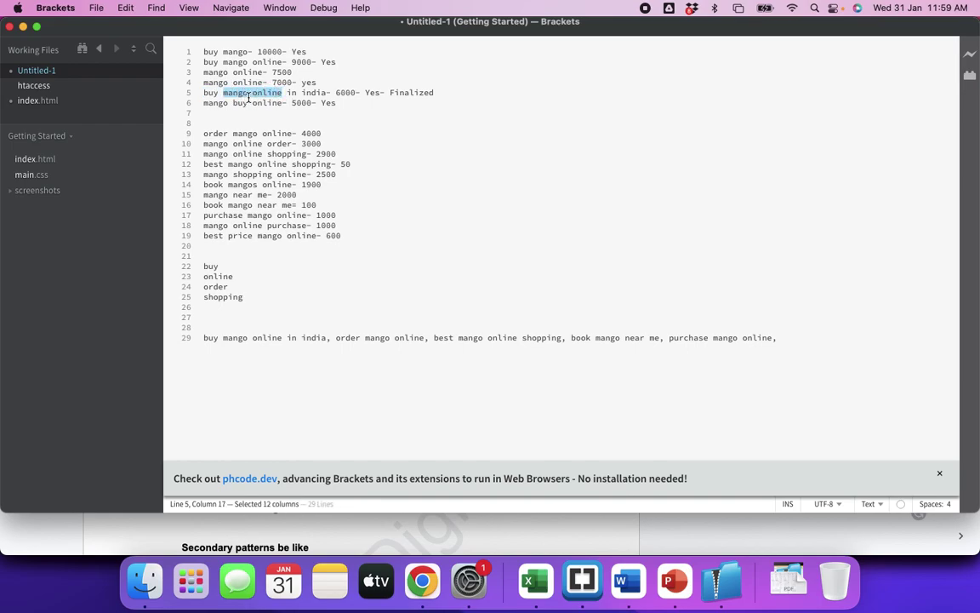
left_click(261, 102)
left_click_drag(326, 94, 224, 95)
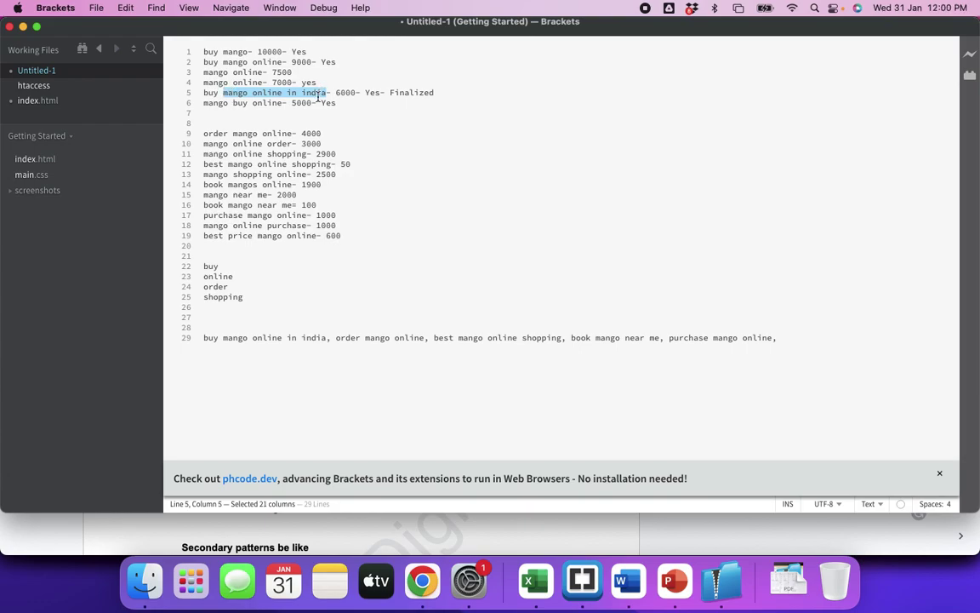
Step: Compare the finalized "buy mango online in india" keyword with words such as "order", "shopping" and "best" in the second keyword group
left_click(317, 95)
left_click(215, 95)
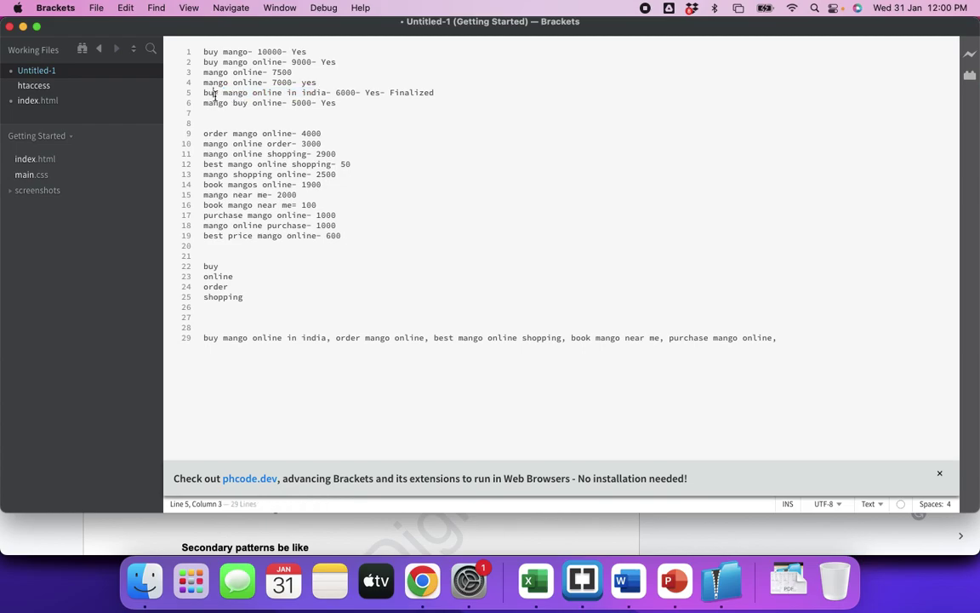
double_click(279, 134)
left_click_drag(228, 135, 204, 136)
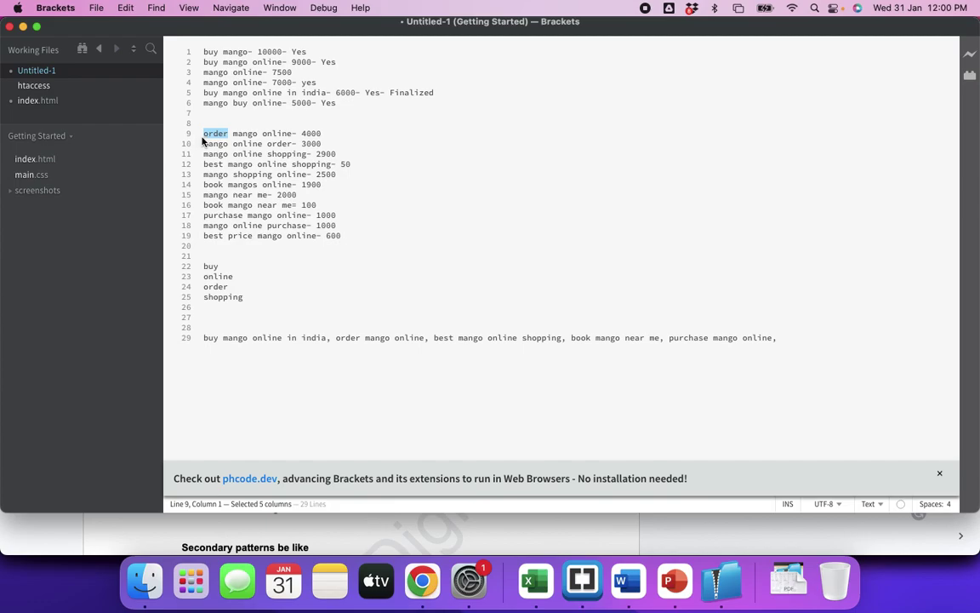
left_click_drag(267, 154, 302, 154)
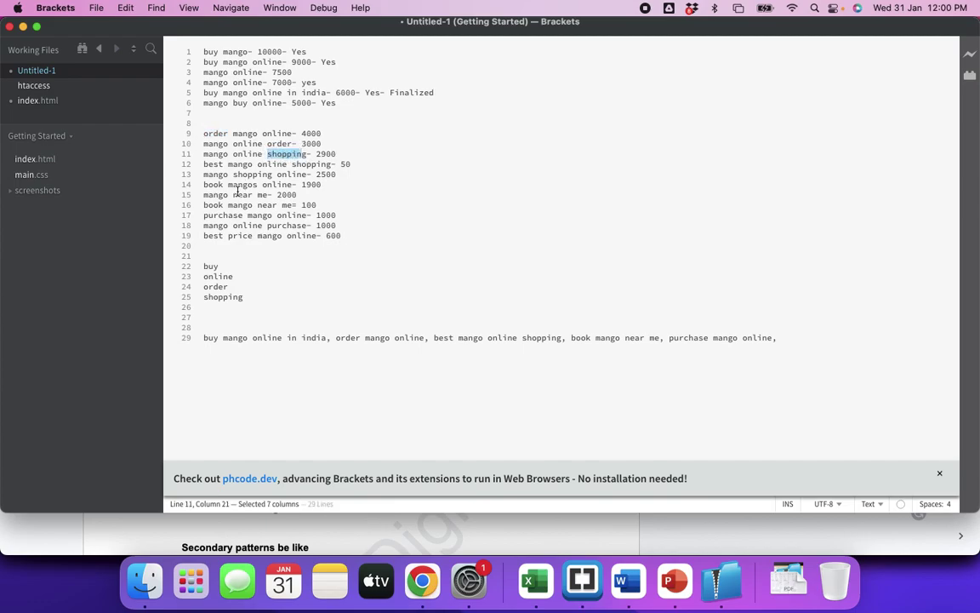
left_click_drag(204, 184, 202, 241)
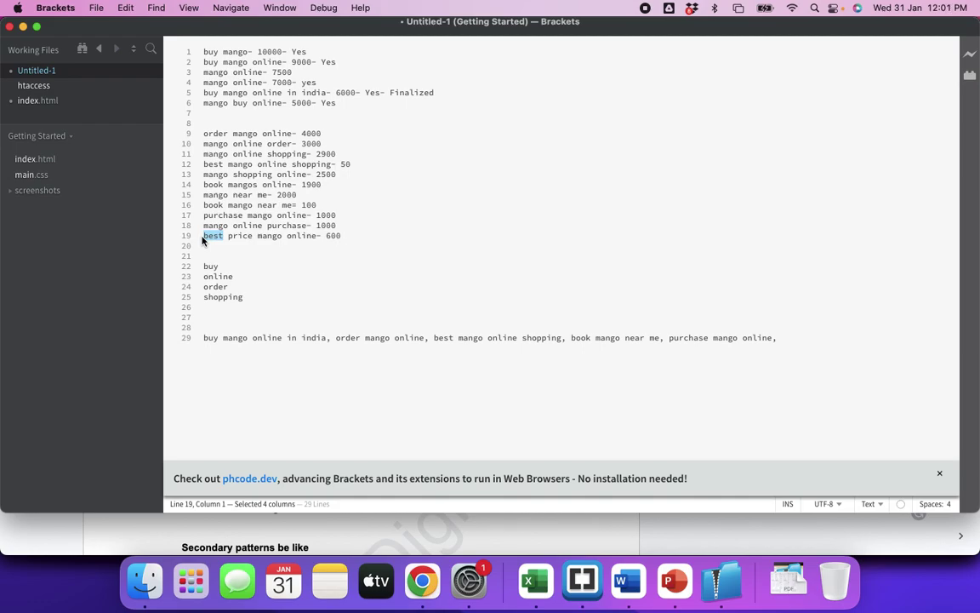
Step: Add blank lines below the combined keyword line and between it and the pattern word list
left_click(781, 337)
key("Return")
key("Return")
key("Return")
left_click(206, 320)
key("Return")
key("Return")
key("Return")
key("Up")
key("Up")
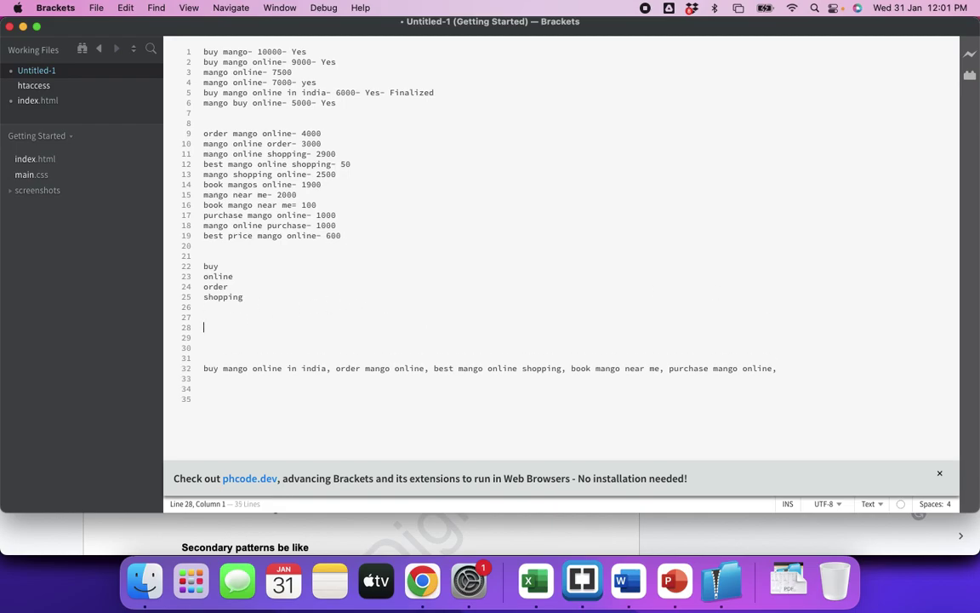
left_click(246, 297)
key("Return")
key("Return")
key("Return")
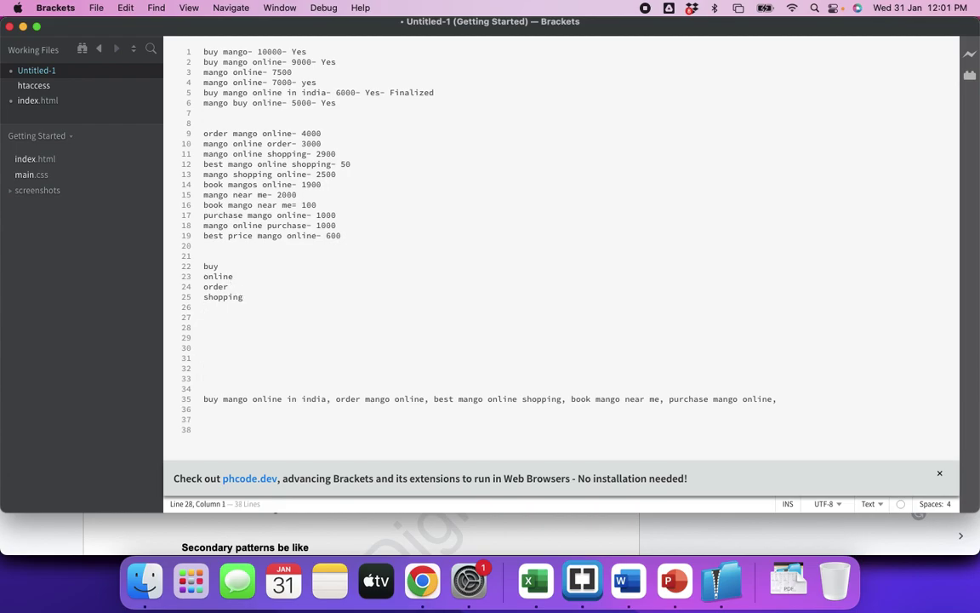
Step: Add the heading "Primary Patterns" with a blank line under it above the buy, online, order and shopping list
left_click(207, 256)
type("Primary Patterns")
key("Return")
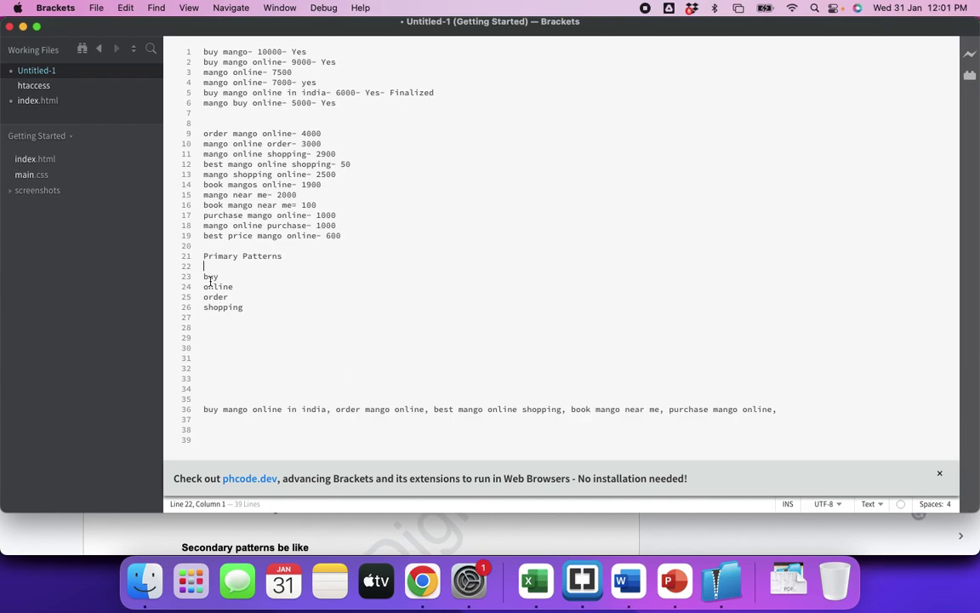
left_click(209, 331)
left_click(233, 337)
Step: Add three blank lines directly below the combined keyword line
left_click(784, 409)
key("Return")
key("Return")
key("Return")
Step: Check the pattern notes in Chrome, then return to Brackets and highlight the finalized keyword "buy mango online in india"
key("super+Tab")
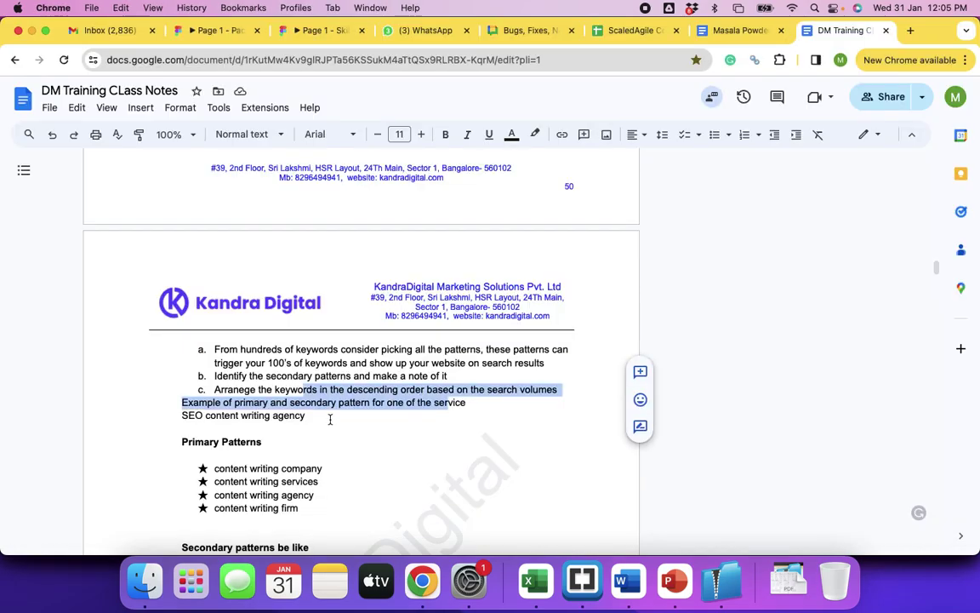
left_click(353, 416)
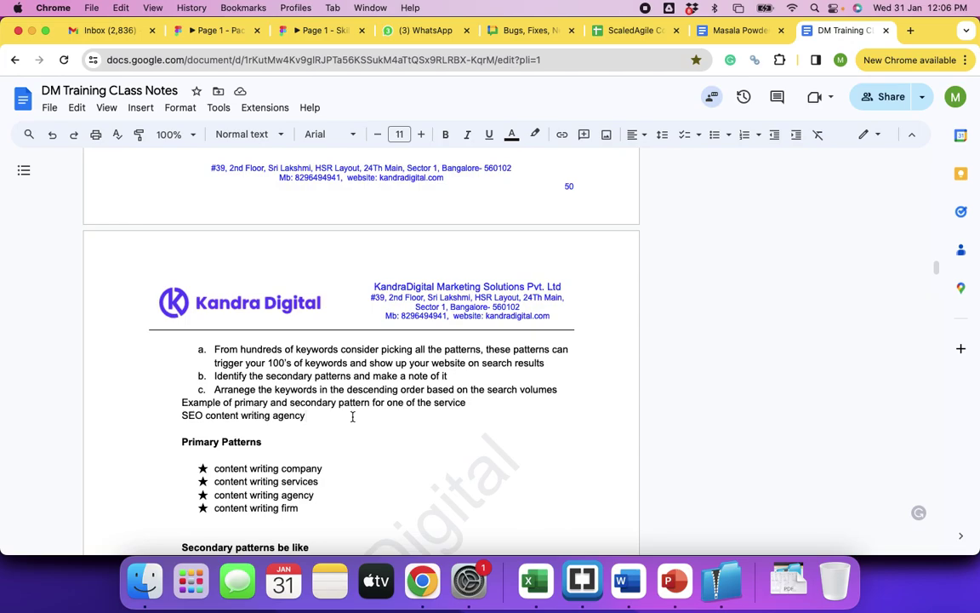
key("super+Tab")
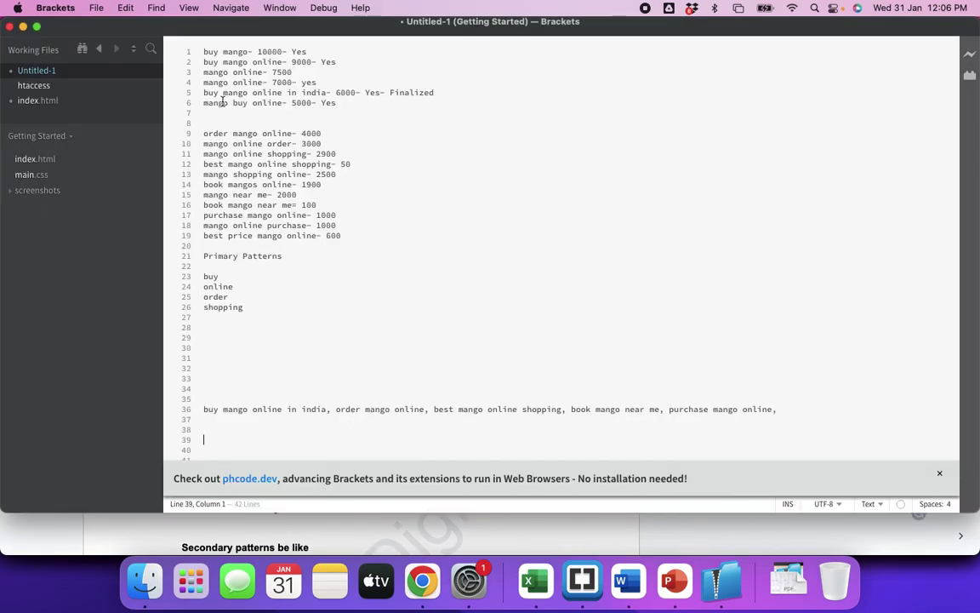
left_click_drag(205, 94, 326, 94)
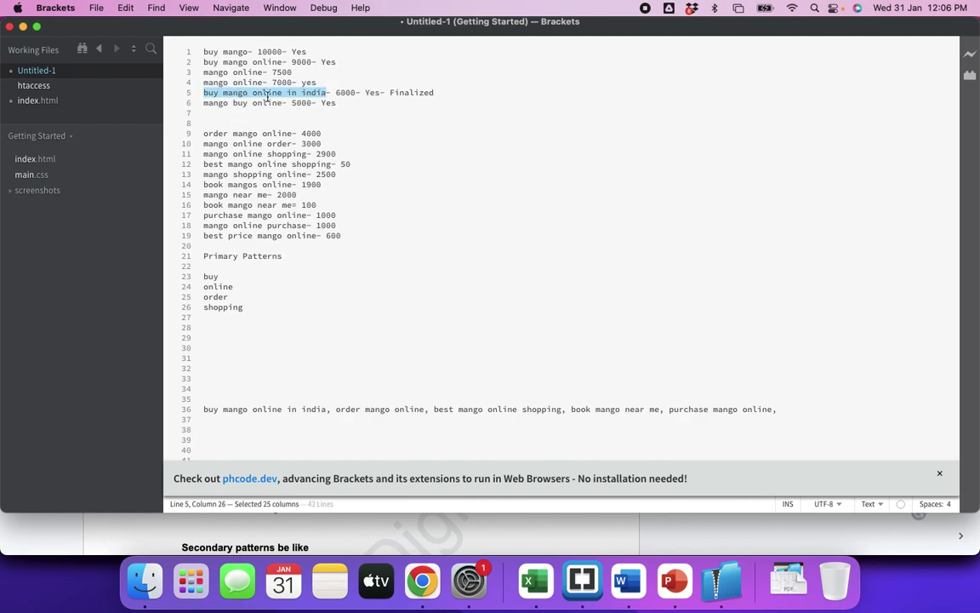
Step: Switch to the class notes in Chrome and review the primary and secondary pattern examples and the meta title writing guidelines
key("super+Tab")
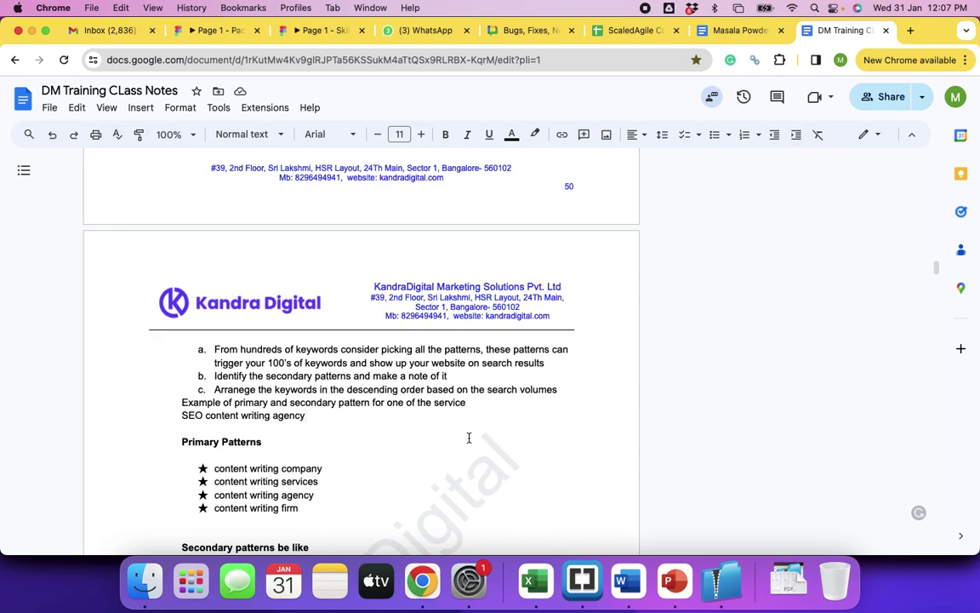
scroll(530, 483, "down", 3)
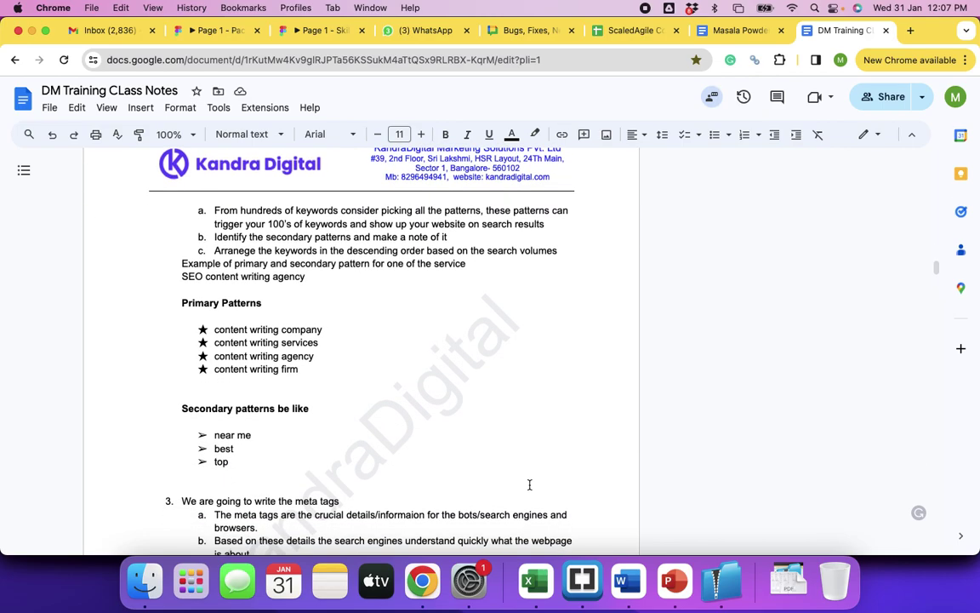
left_click_drag(265, 435, 211, 448)
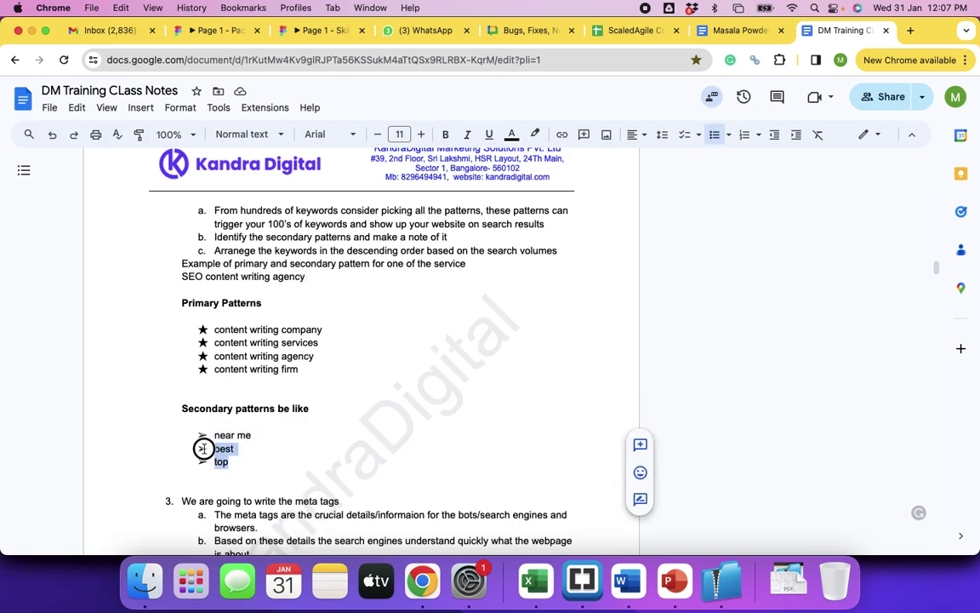
left_click_drag(213, 329, 326, 372)
scroll(337, 376, "down", 1)
scroll(339, 376, "up", 5)
scroll(338, 377, "up", 1)
scroll(338, 377, "down", 6)
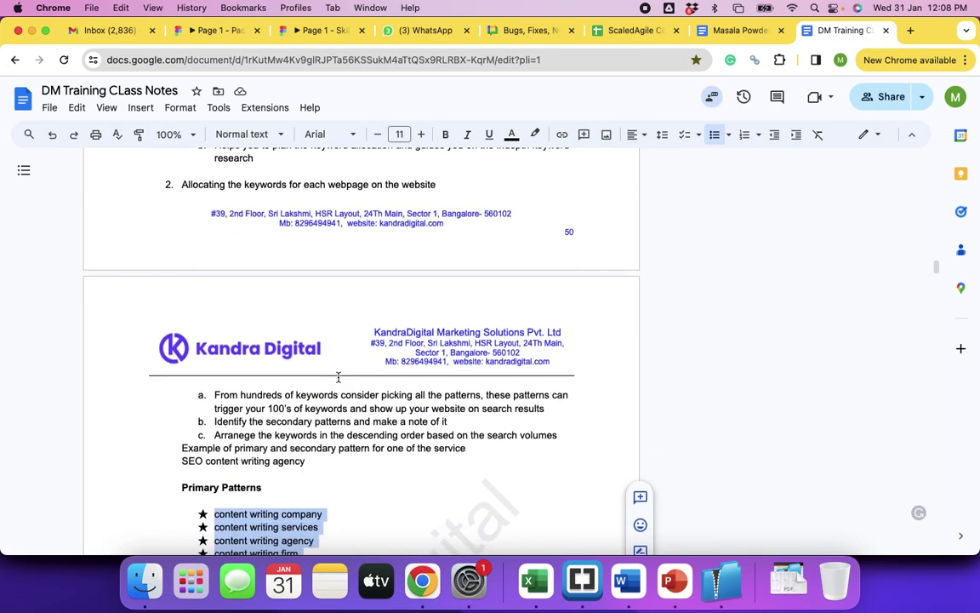
scroll(338, 377, "down", 5)
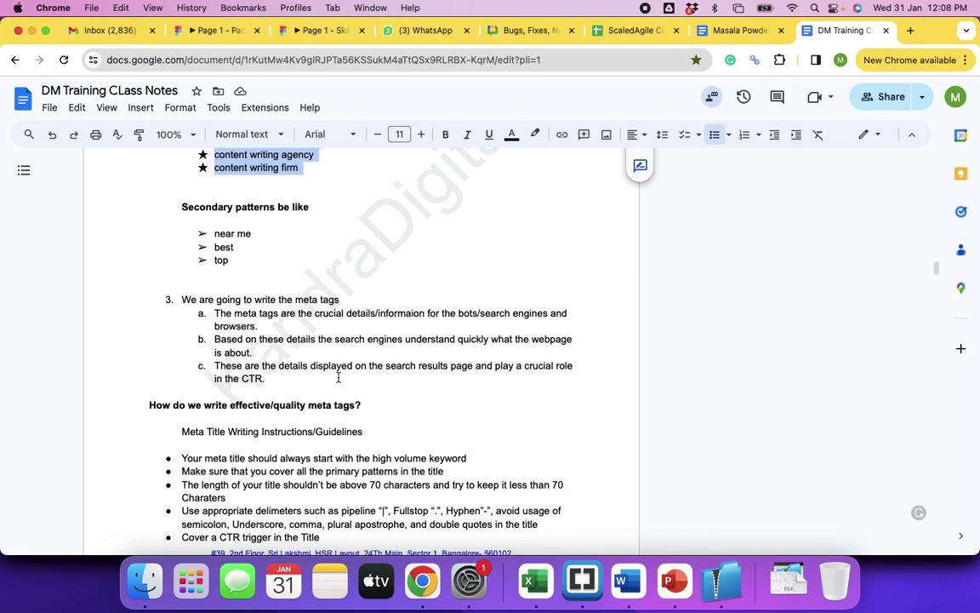
scroll(338, 377, "down", 7)
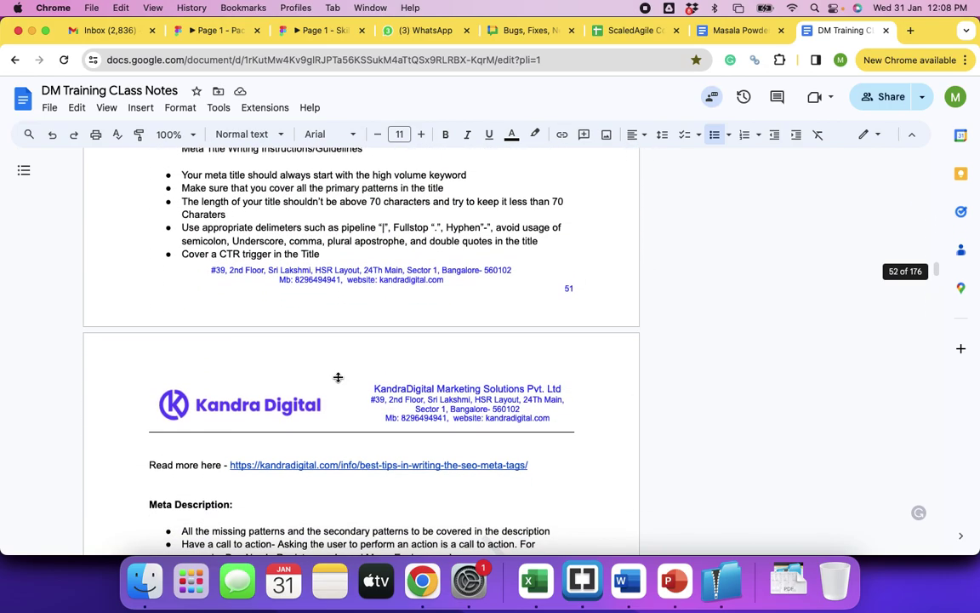
scroll(338, 377, "up", 4)
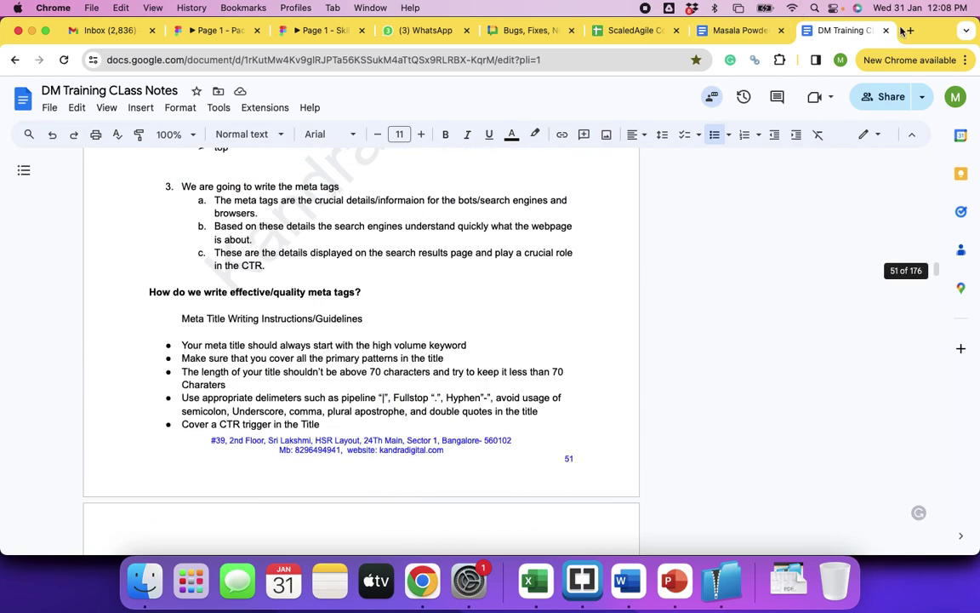
Step: Search Google for "brand optimization" in a new browser tab
left_click(909, 30)
type("brand ")
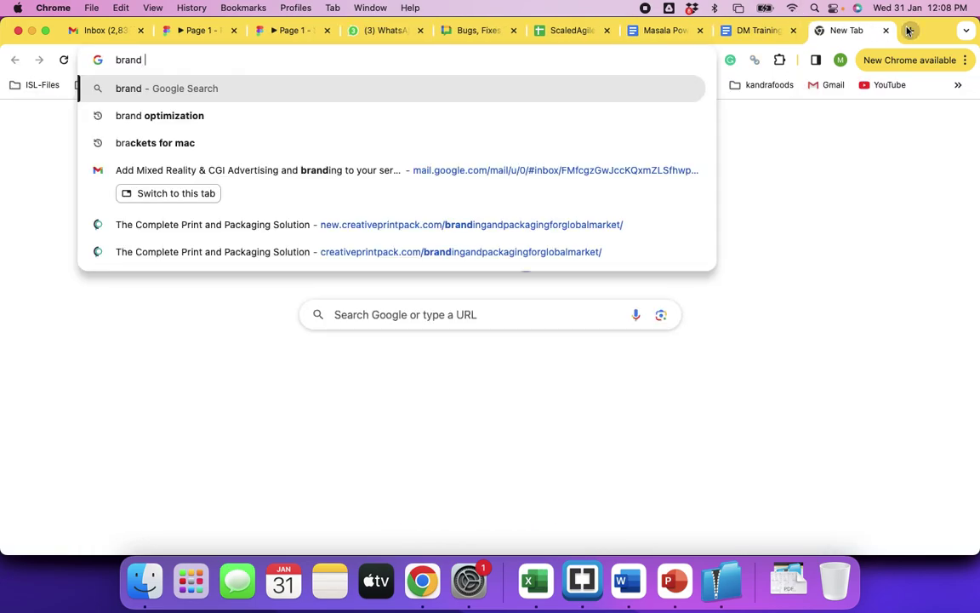
type("options")
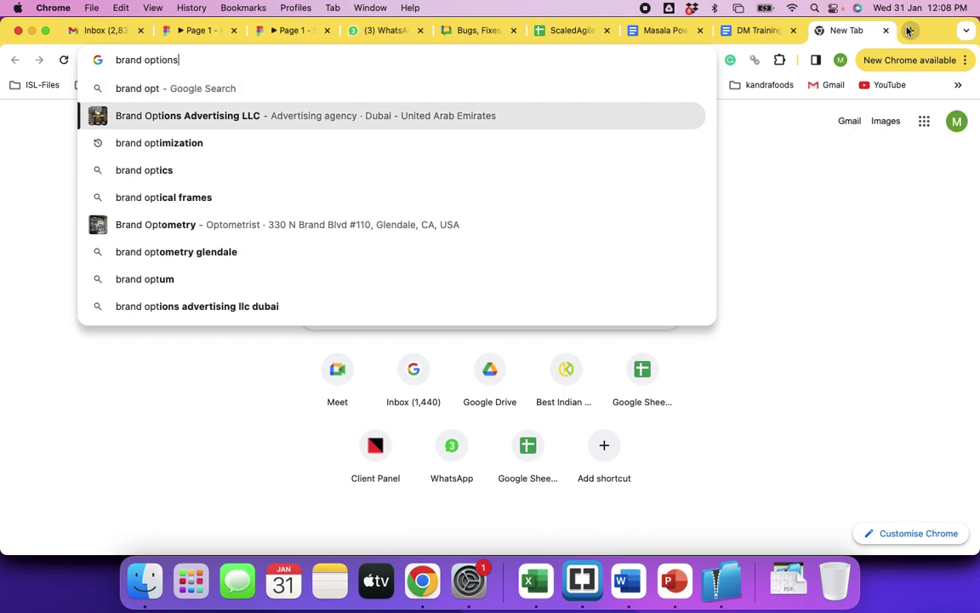
key("Down")
key("Return")
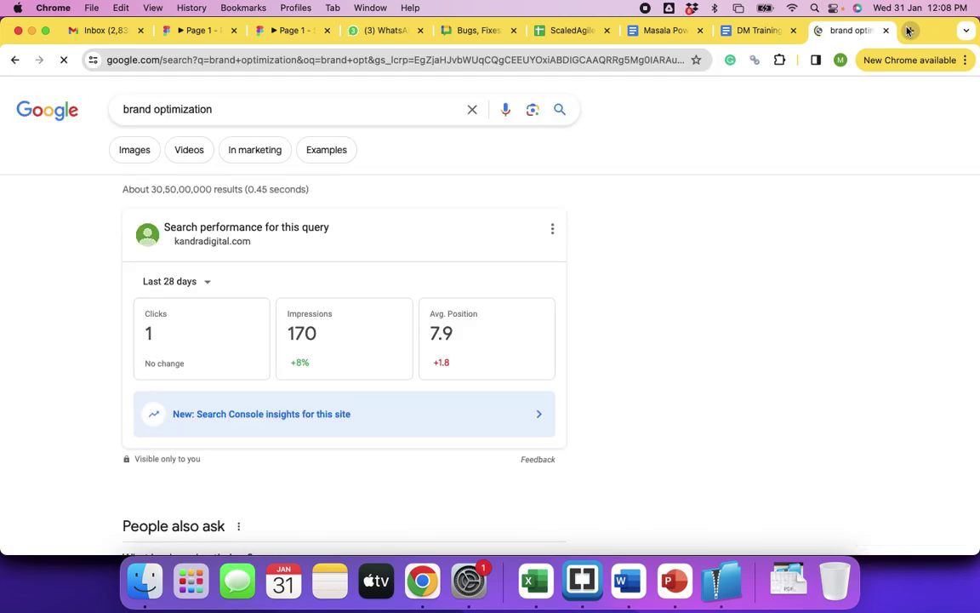
Step: Examine the titles and descriptions of the Google results for "brand optimization", including the KandraDigital listing
scroll(712, 295, "down", 10)
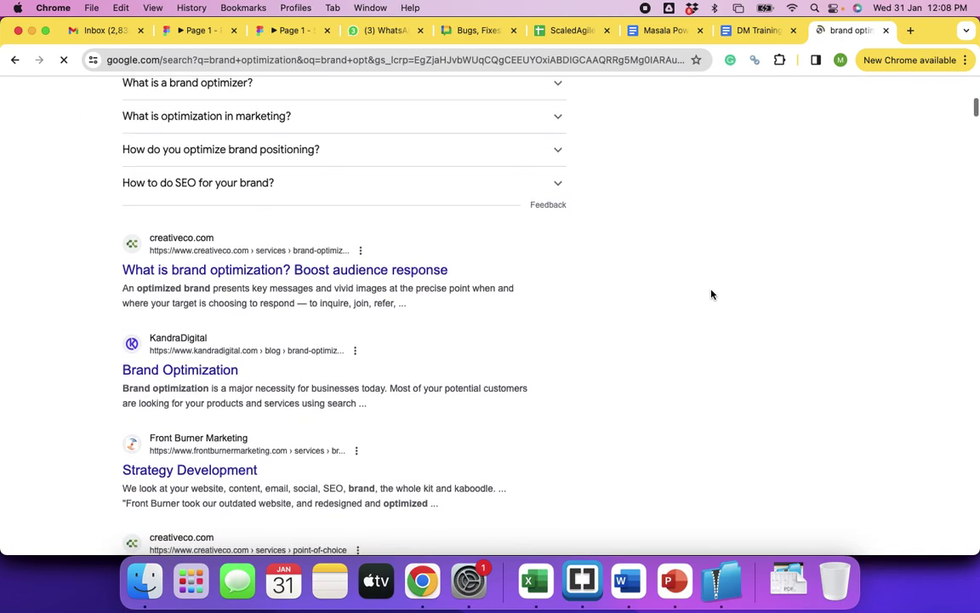
scroll(447, 274, "up", 10)
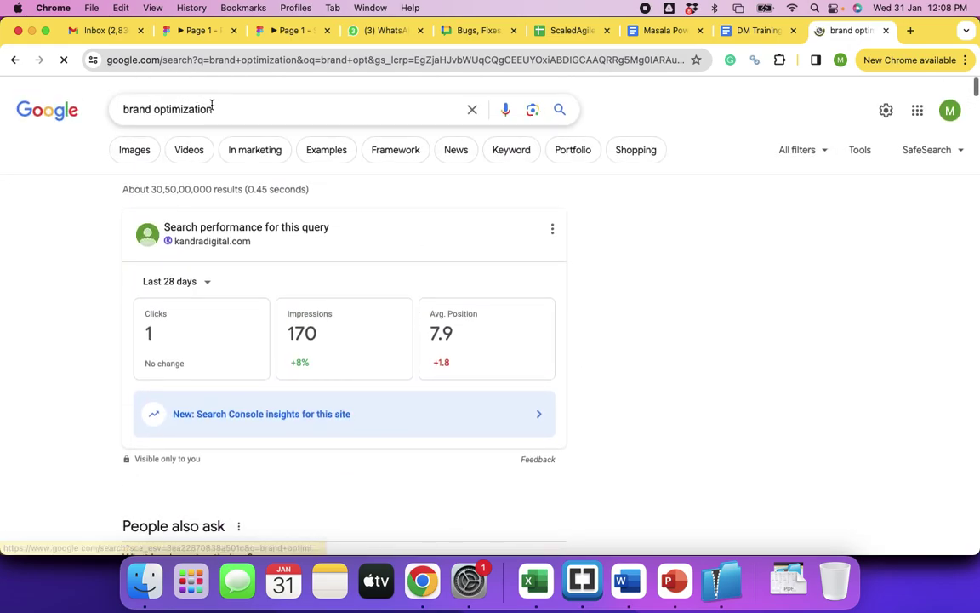
scroll(64, 314, "down", 5)
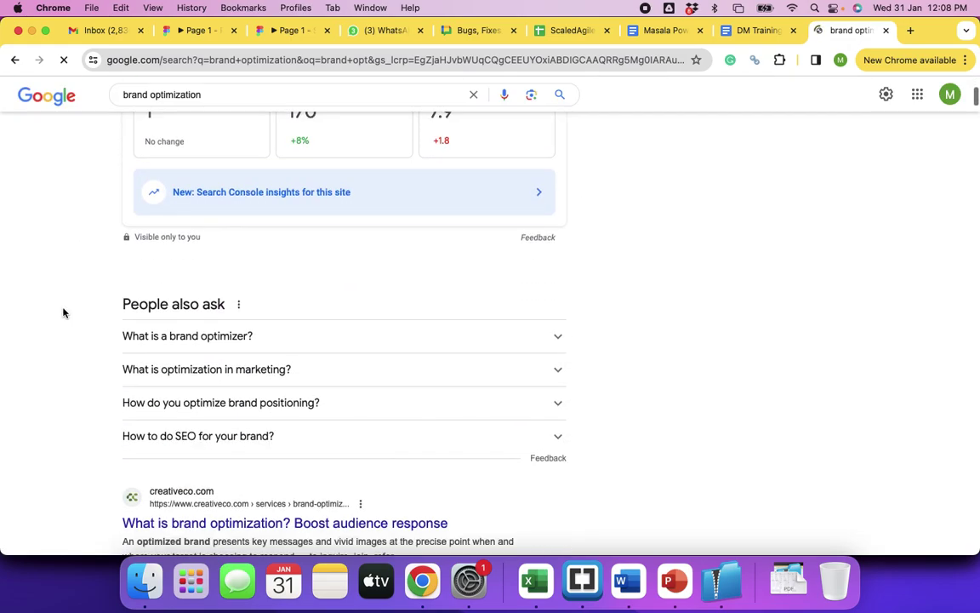
scroll(63, 314, "down", 1)
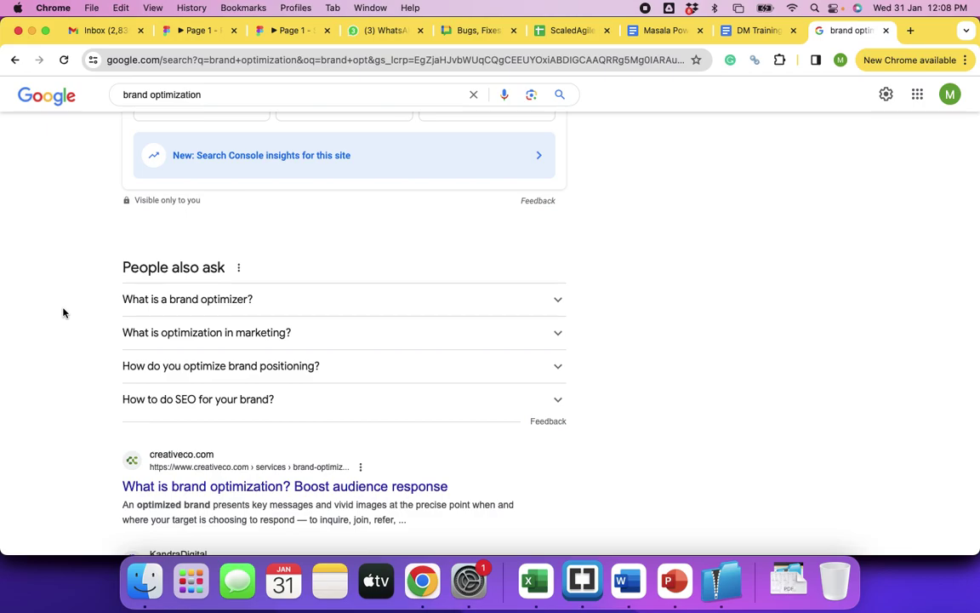
scroll(62, 314, "up", 3)
scroll(63, 313, "down", 7)
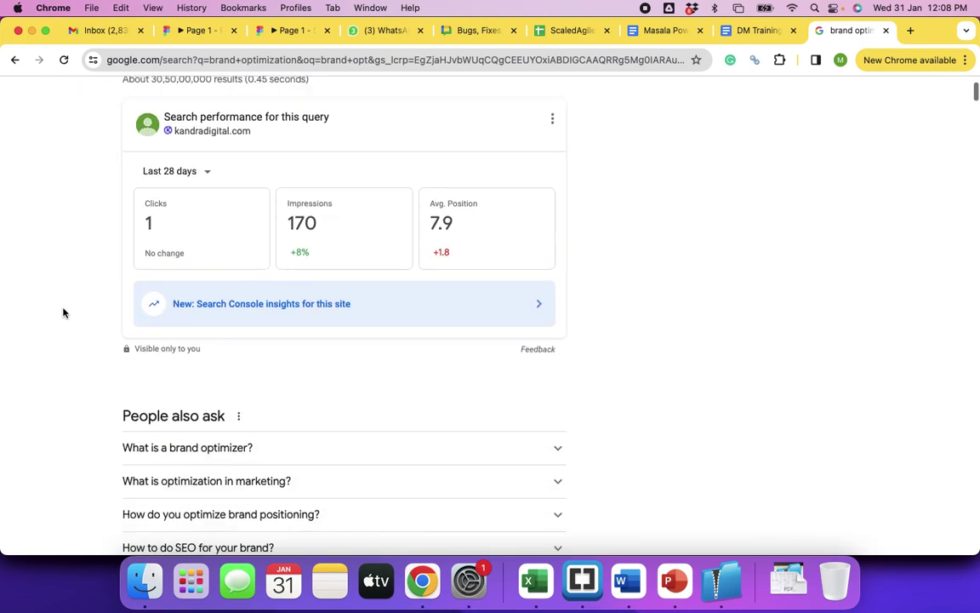
scroll(61, 311, "down", 1)
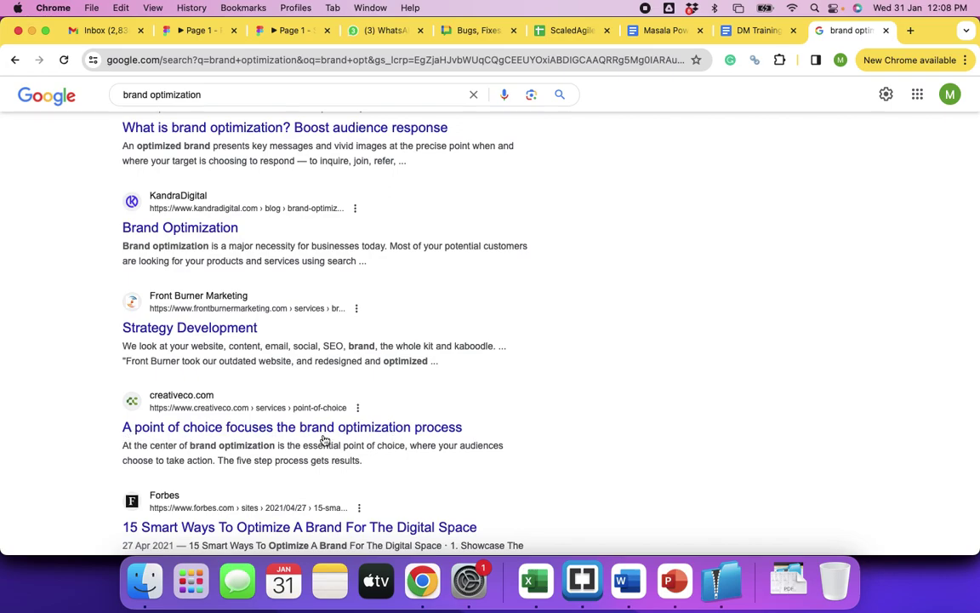
scroll(251, 396, "up", 3)
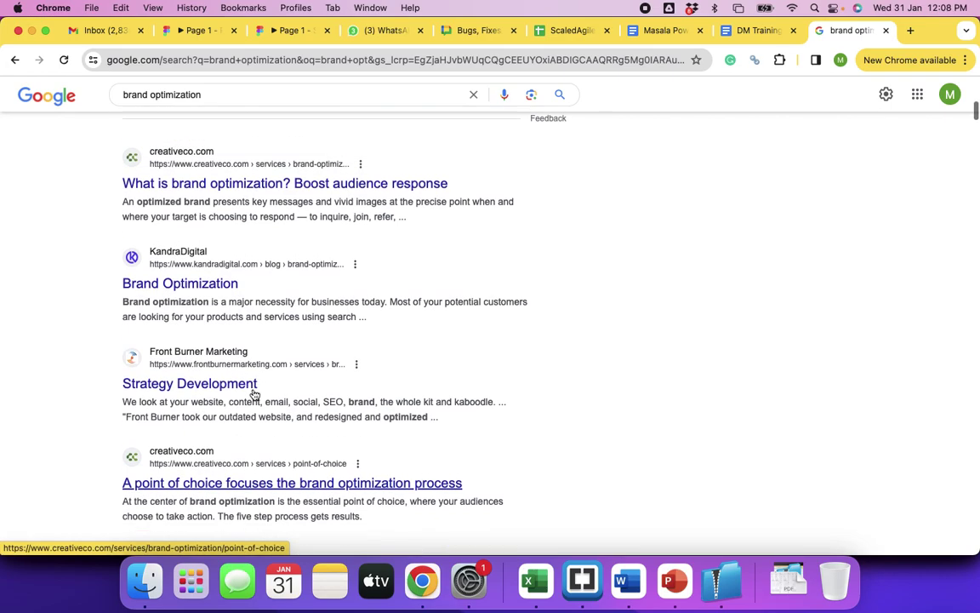
scroll(254, 396, "down", 4)
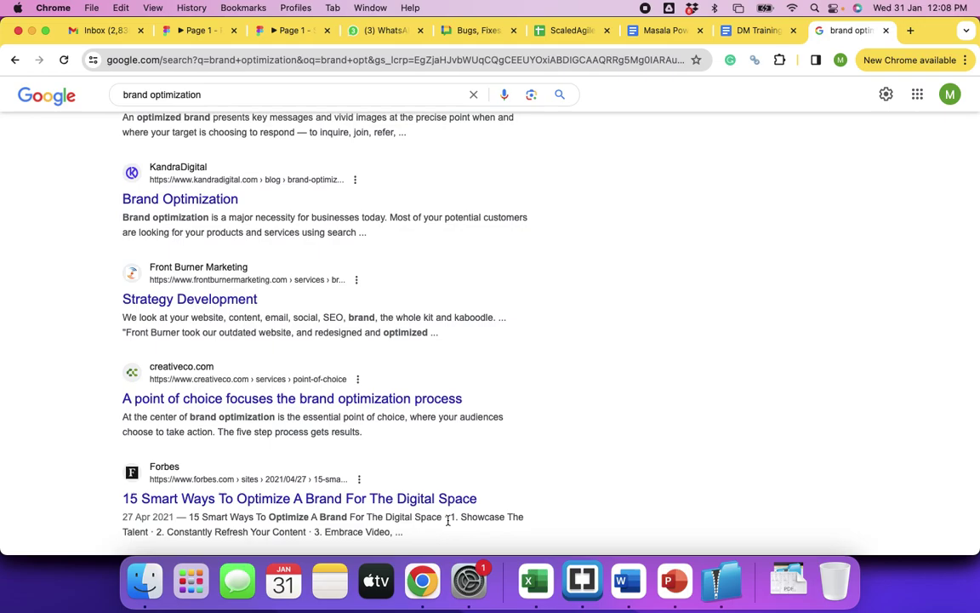
scroll(427, 484, "up", 3)
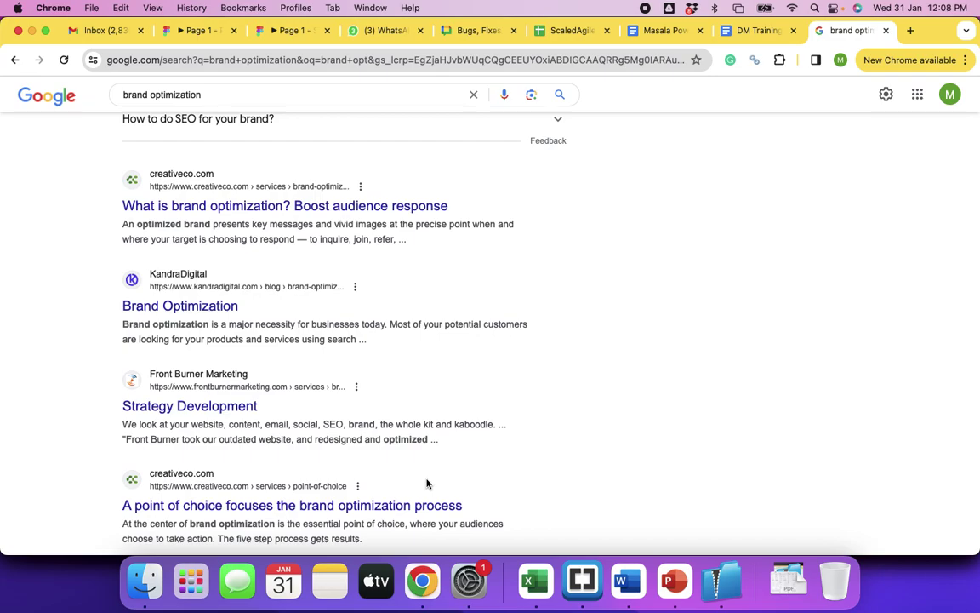
scroll(427, 484, "up", 2)
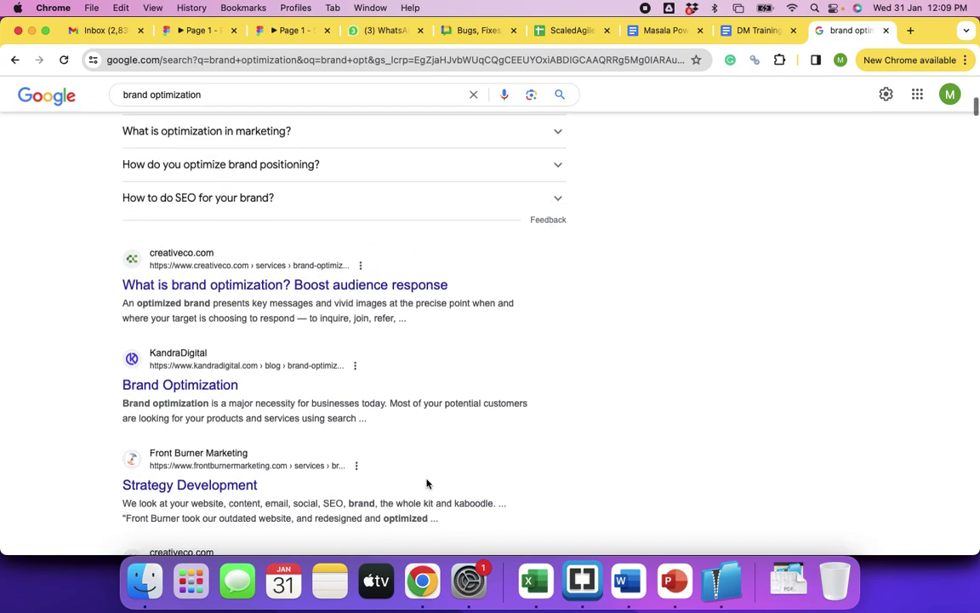
scroll(427, 483, "up", 2)
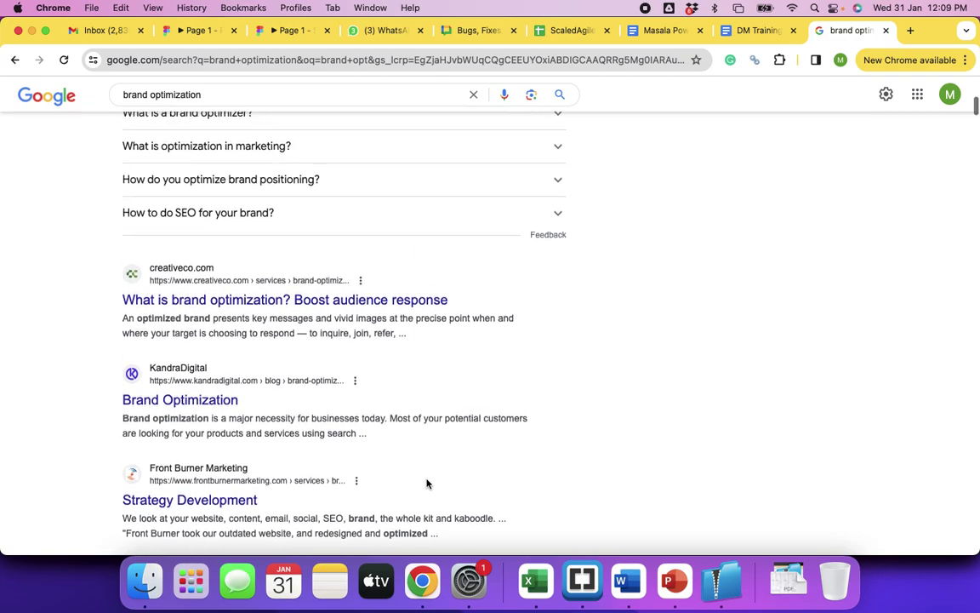
scroll(427, 483, "down", 10)
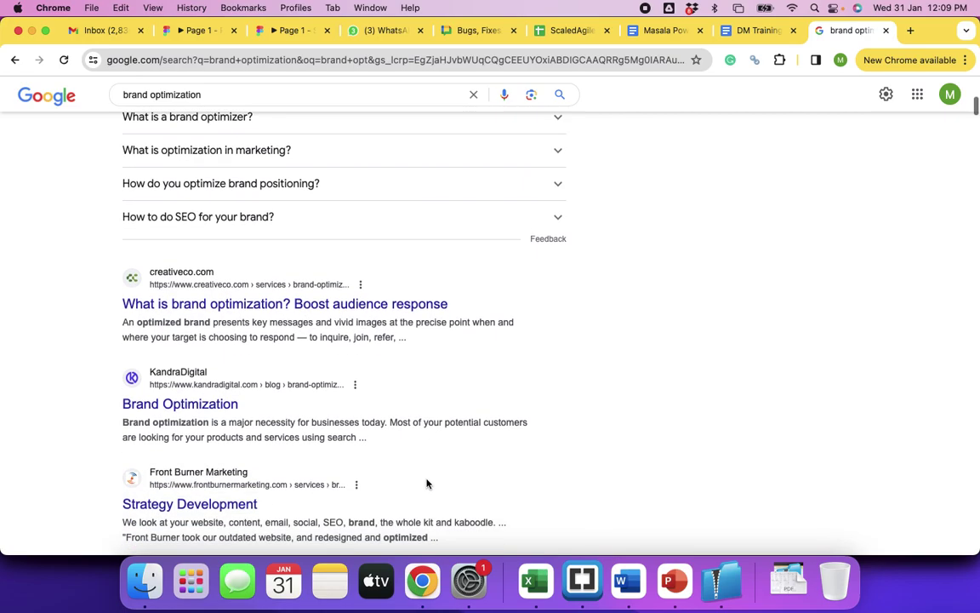
scroll(427, 483, "down", 3)
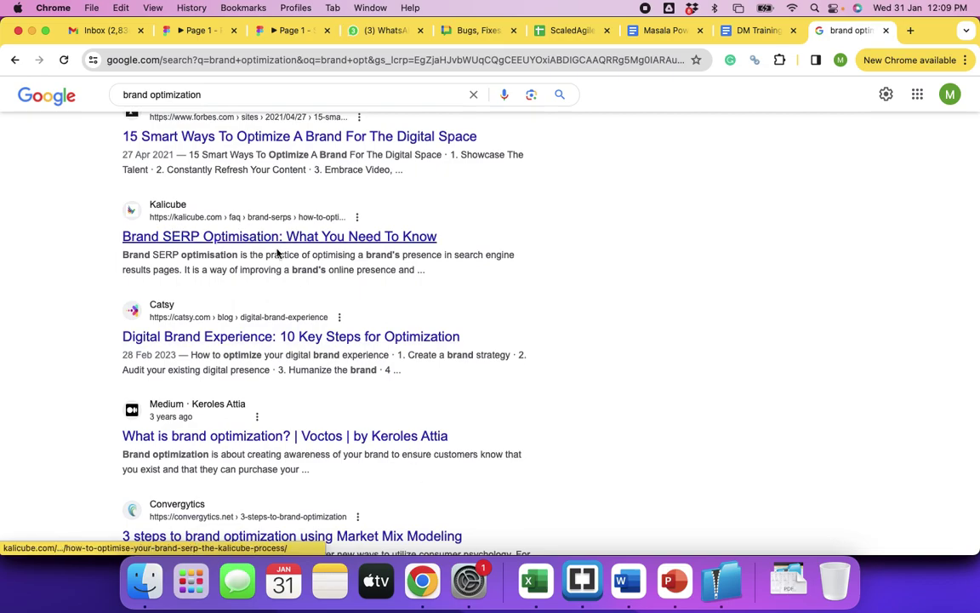
scroll(306, 384, "up", 7)
scroll(307, 388, "up", 2)
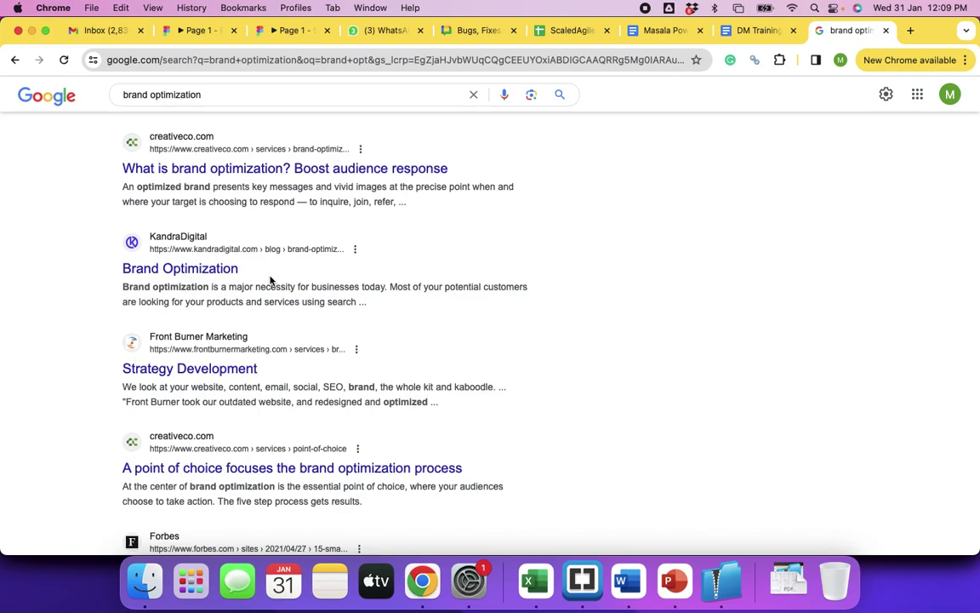
Step: Open the KandraDigital "Brand Optimization" search result in a new tab and bring that page up
left_click(749, 30)
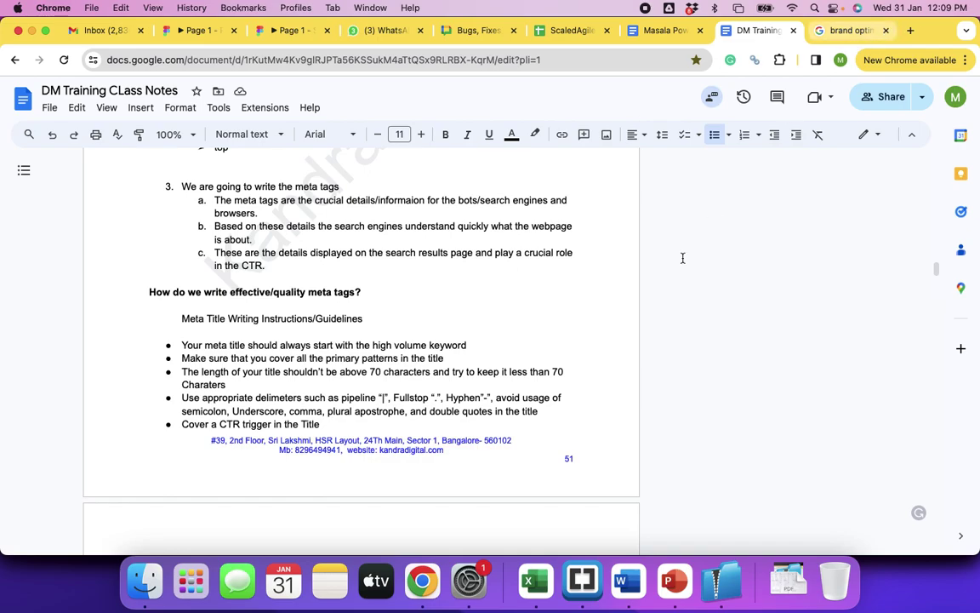
left_click(838, 33)
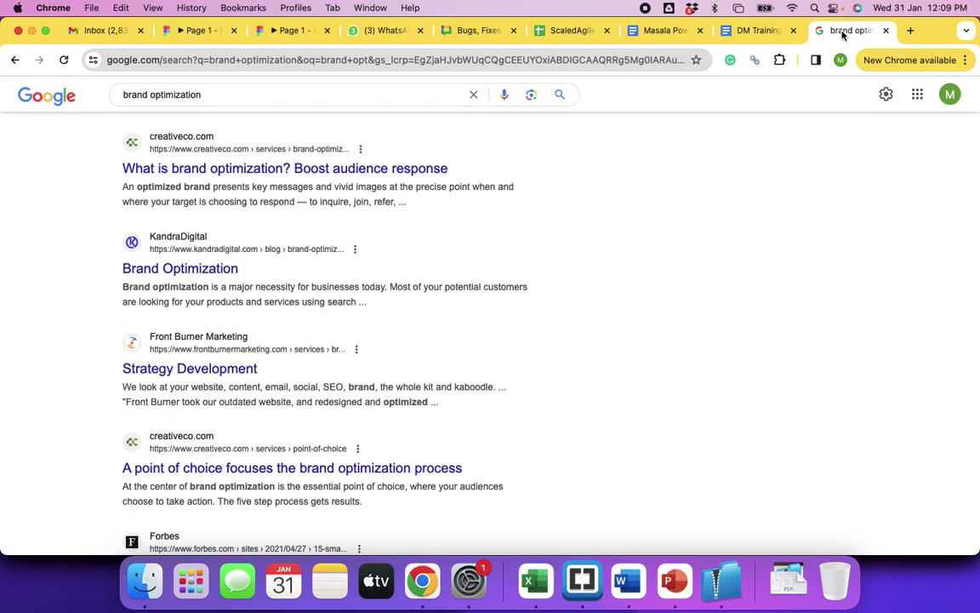
left_click(207, 269, "super")
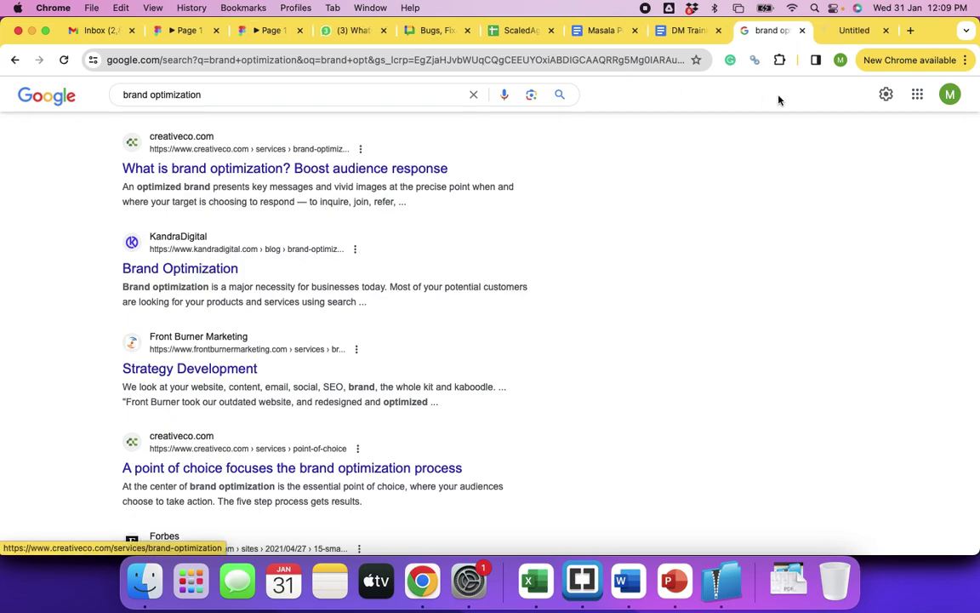
left_click(844, 34)
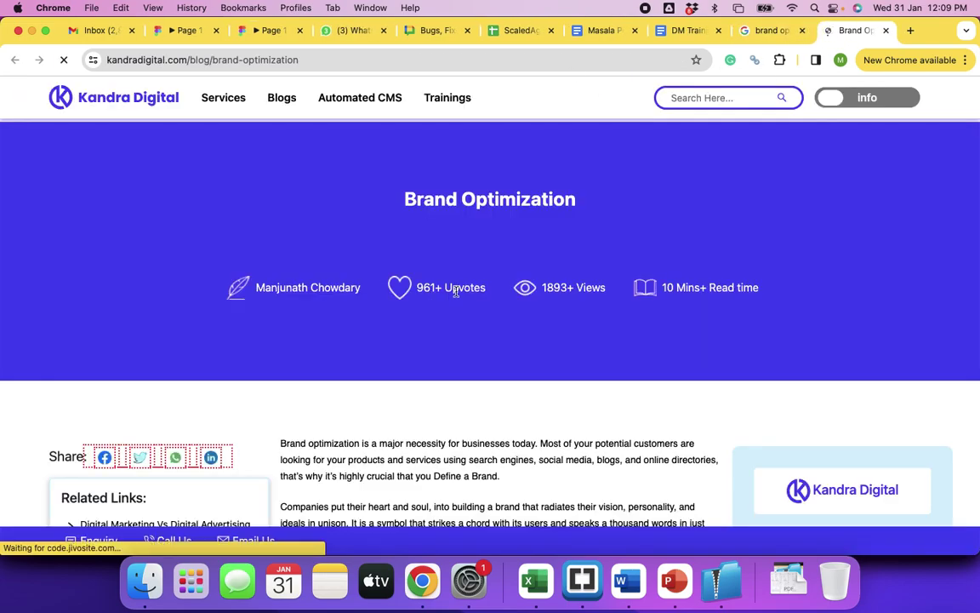
Step: Search the Kandra Digital site for "meta" and open the article "Best Tips/Instructions in Writing the SEO Meta Tags (Titles & Descriptions)"
left_click(720, 98)
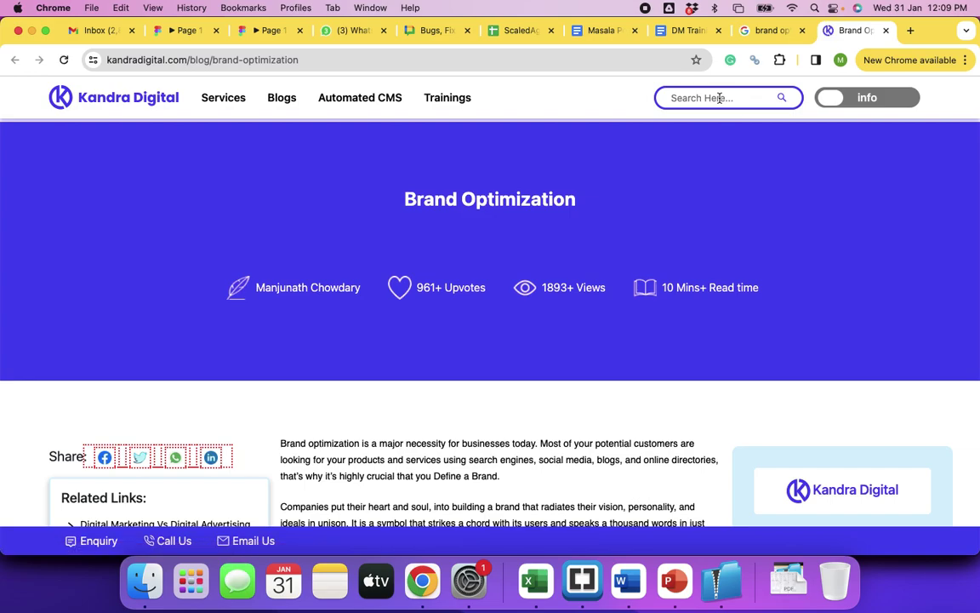
type("meta")
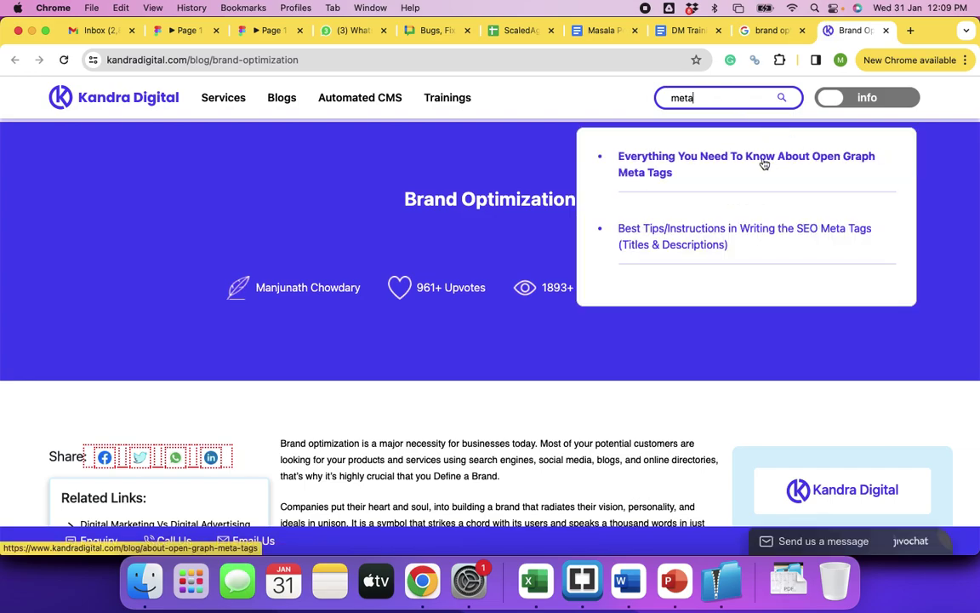
left_click(721, 235)
left_click(366, 59)
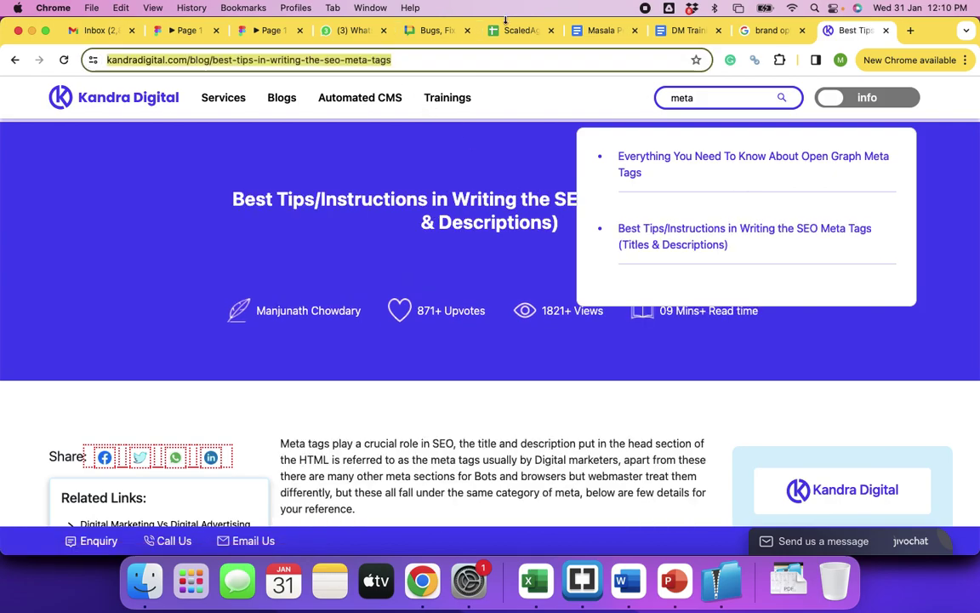
Step: Review the class notes on the meta tags, the "Read more here" link and the meta description guidelines
left_click(693, 30)
scroll(447, 311, "down", 5)
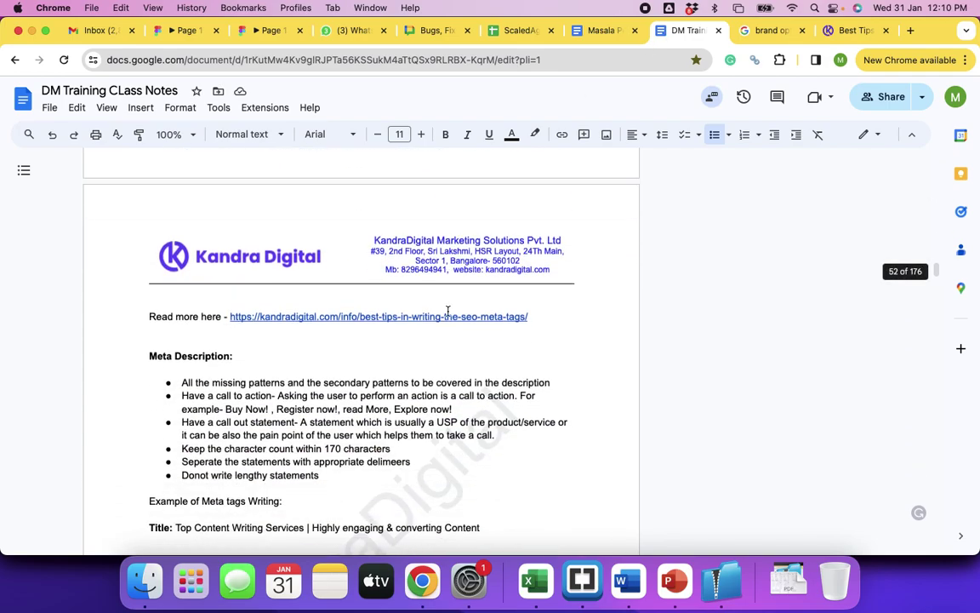
scroll(447, 311, "down", 2)
scroll(405, 285, "up", 4)
scroll(405, 284, "up", 7)
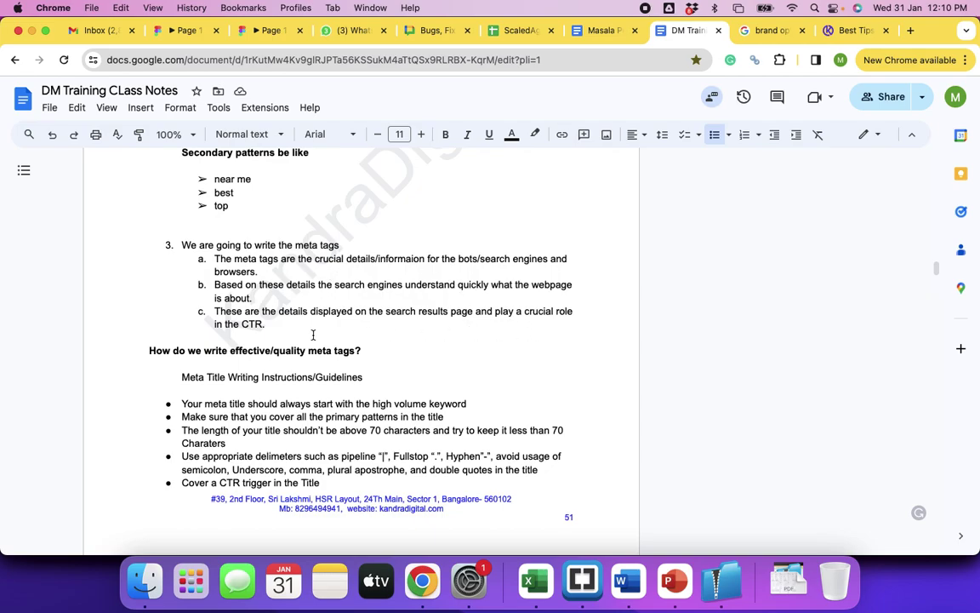
Step: Capture a screenshot of the Google results for "brand optimization" with the KandraDigital listing first
left_click(766, 31)
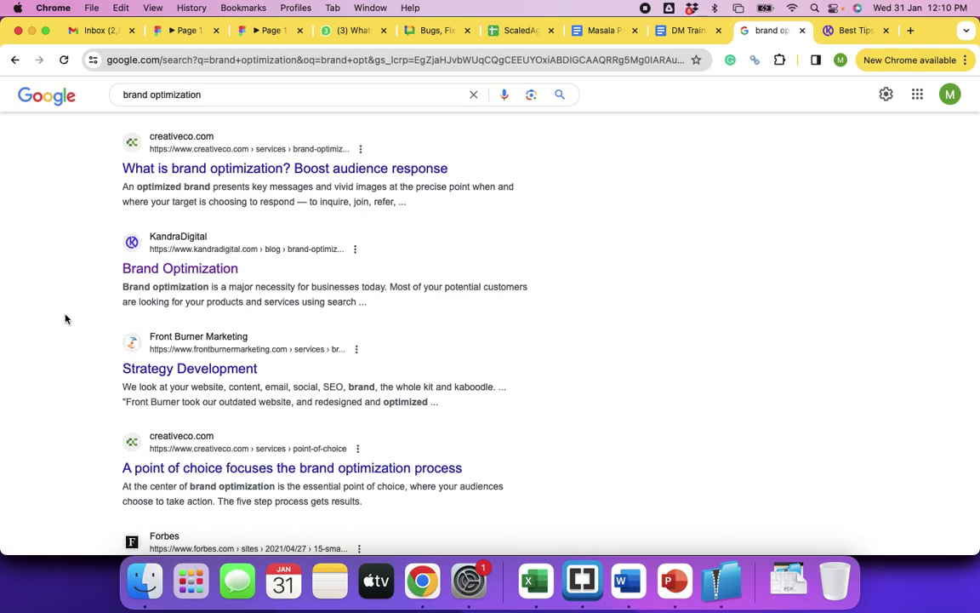
scroll(65, 319, "down", 3)
key("super+shift+4")
left_click_drag(76, 73, 559, 347)
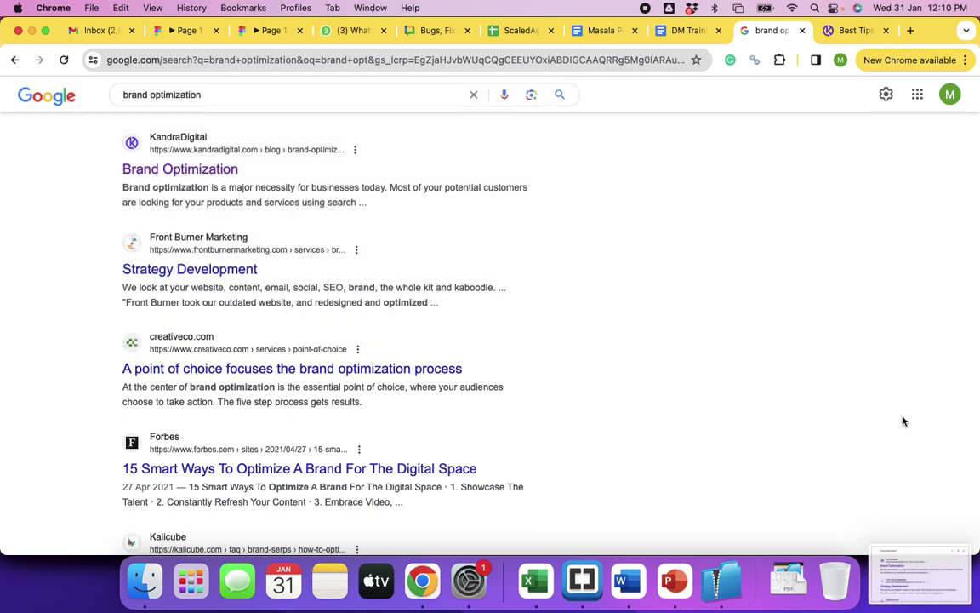
Step: Mark up the screenshot with red ellipses around the KandraDigital result's title and its description
left_click(907, 579)
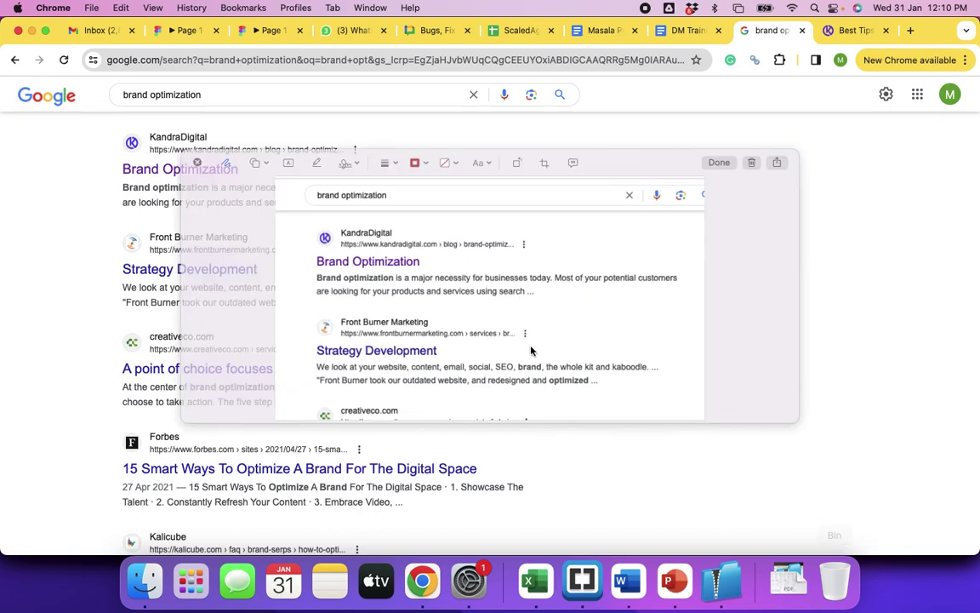
mouse_move(357, 253)
left_mouse_down()
mouse_move(419, 252)
mouse_move(306, 248)
mouse_move(333, 273)
mouse_move(425, 267)
mouse_move(418, 252)
mouse_move(375, 228)
mouse_move(311, 247)
mouse_move(319, 291)
mouse_move(310, 256)
mouse_move(313, 265)
left_mouse_up()
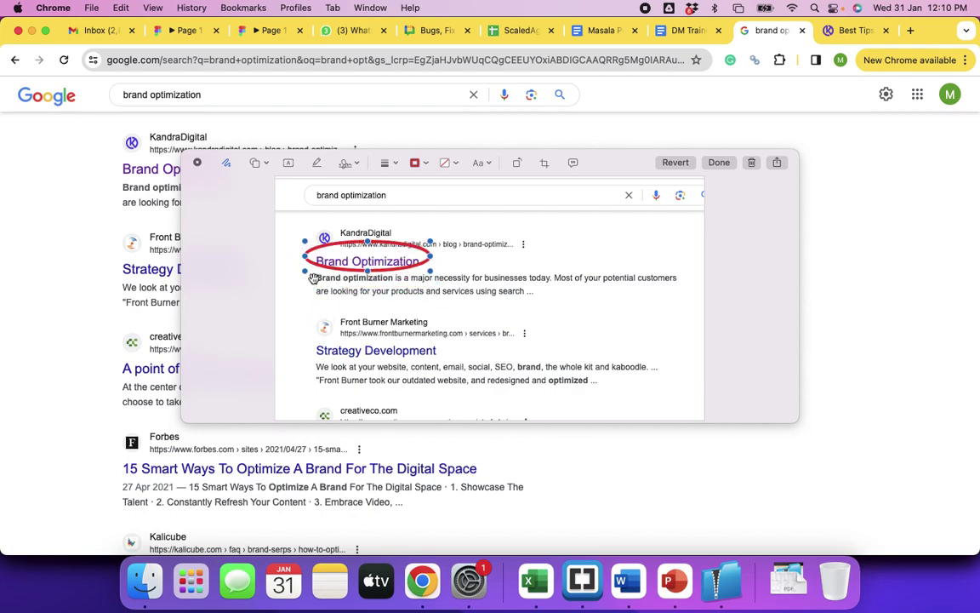
left_click(372, 309)
mouse_move(375, 309)
left_mouse_down()
mouse_move(306, 287)
mouse_move(356, 269)
mouse_move(476, 260)
mouse_move(641, 268)
mouse_move(683, 279)
mouse_move(486, 308)
mouse_move(328, 296)
left_mouse_up()
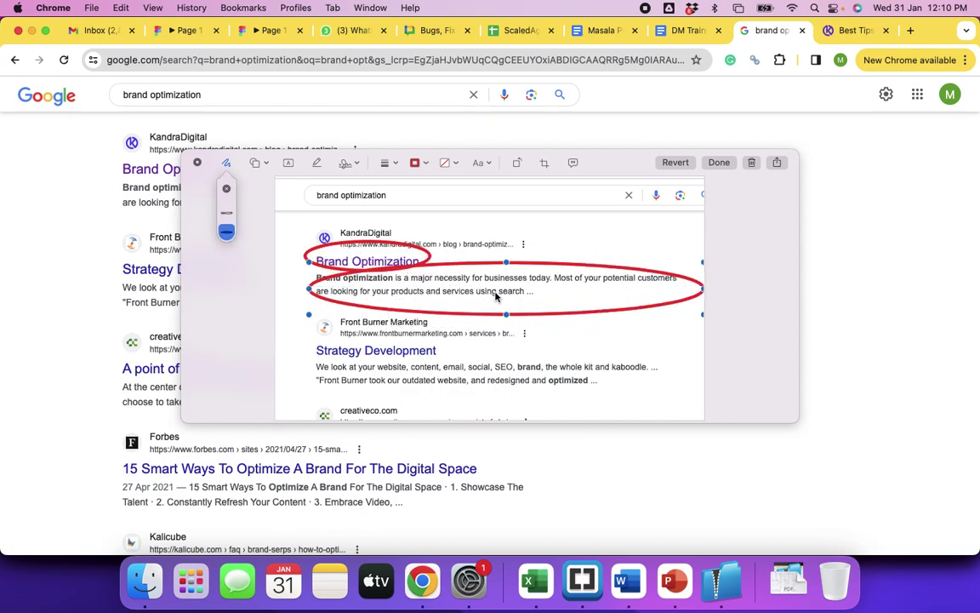
key("Escape")
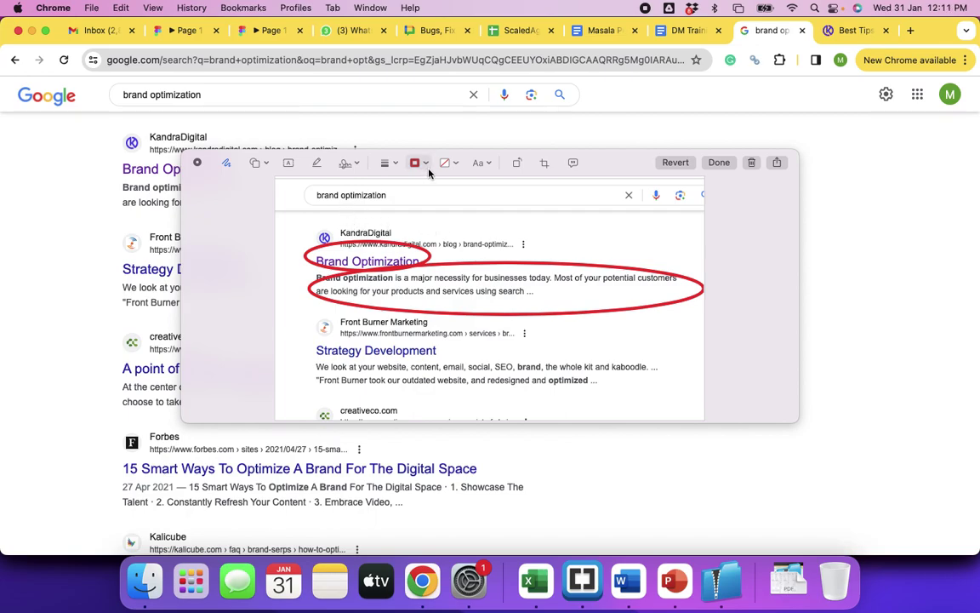
Step: Add the text label "Title" to the screenshot and place it just above the circled title
left_click(290, 165)
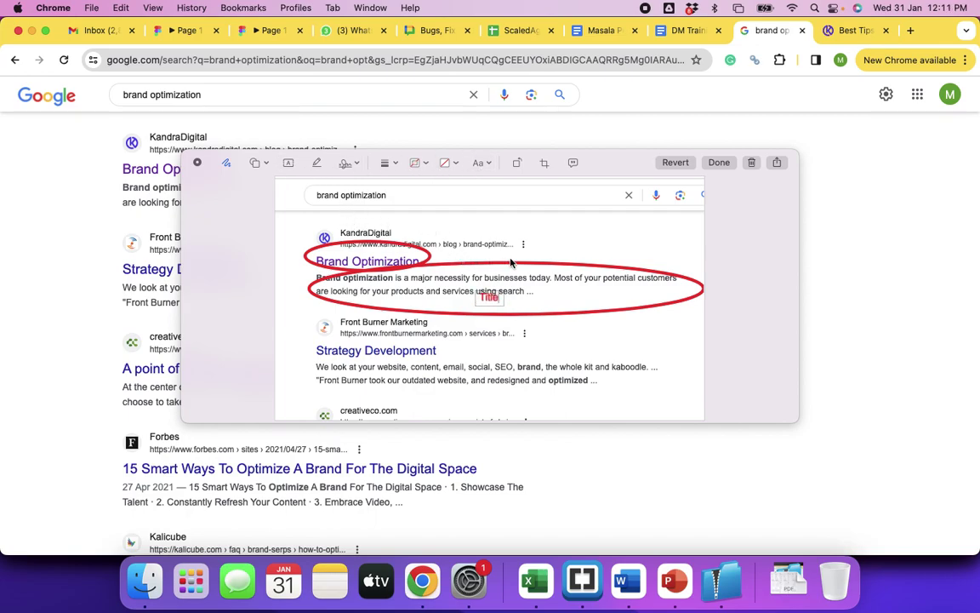
left_click(492, 296)
left_click_drag(493, 298, 402, 232)
Step: Add the label "Meta Description" within the circled description, copy the marked-up screenshot and delete its file
left_click(289, 163)
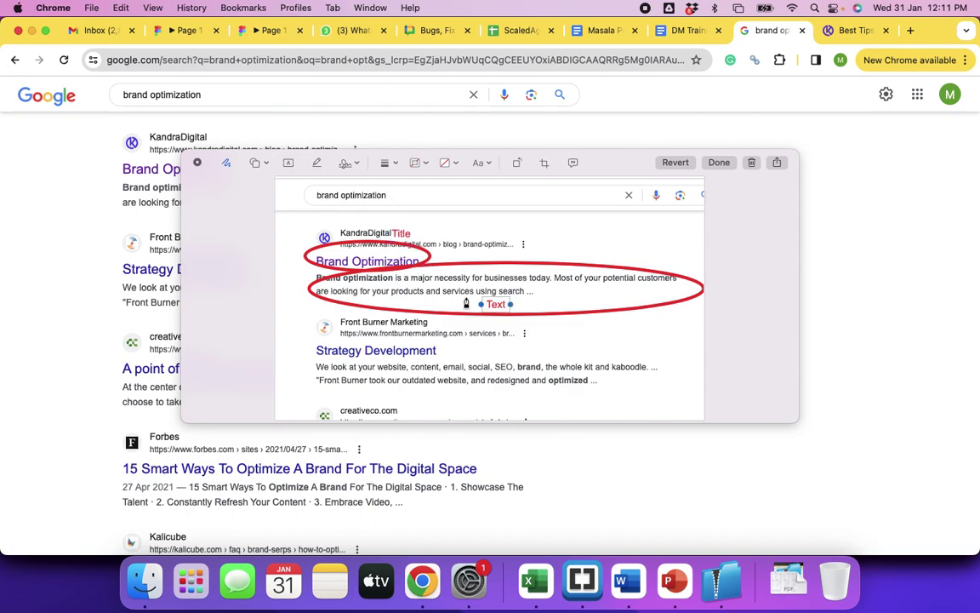
double_click(496, 304)
type("Descripti")
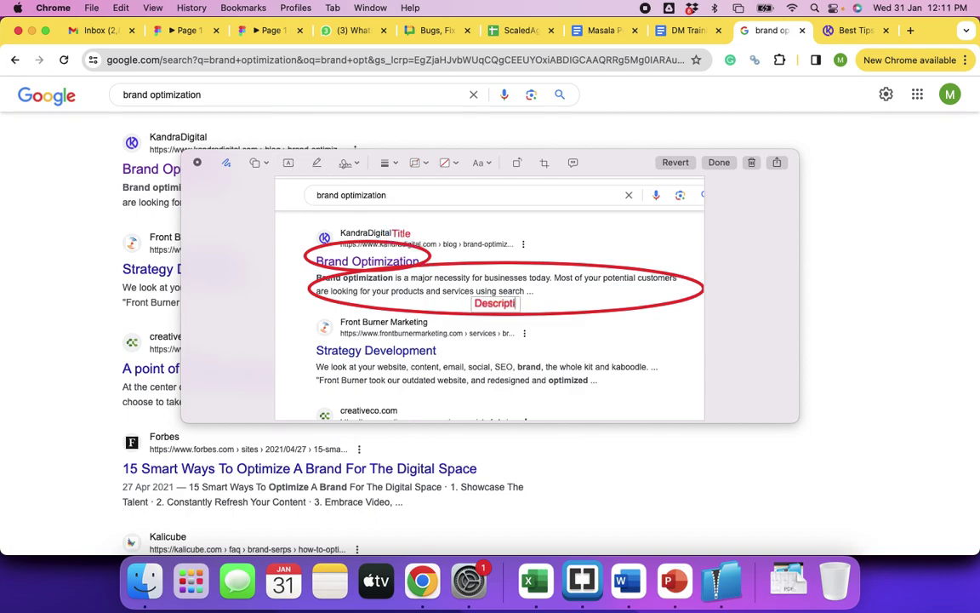
type("on")
left_click(469, 303)
type("Meta")
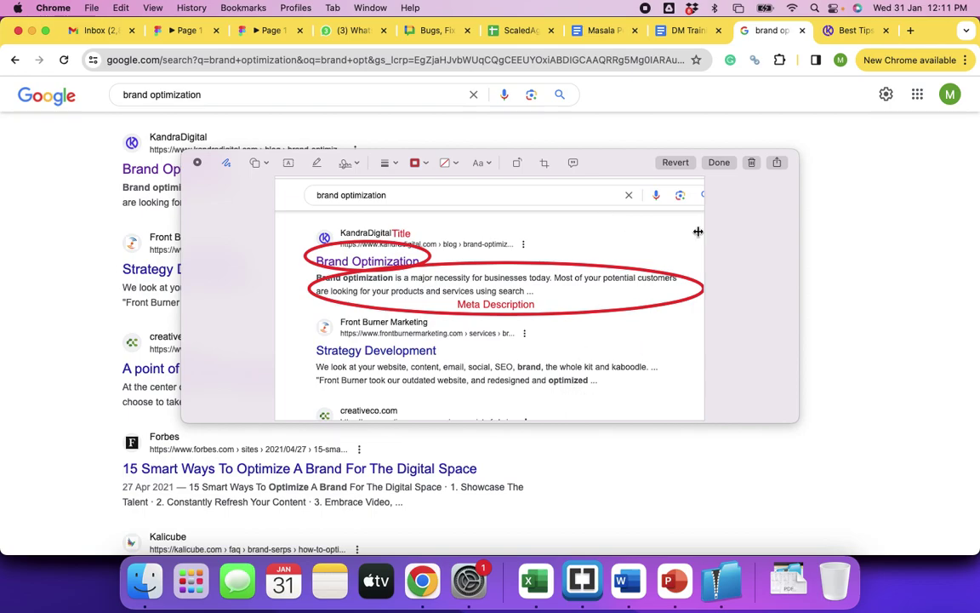
left_click(751, 163)
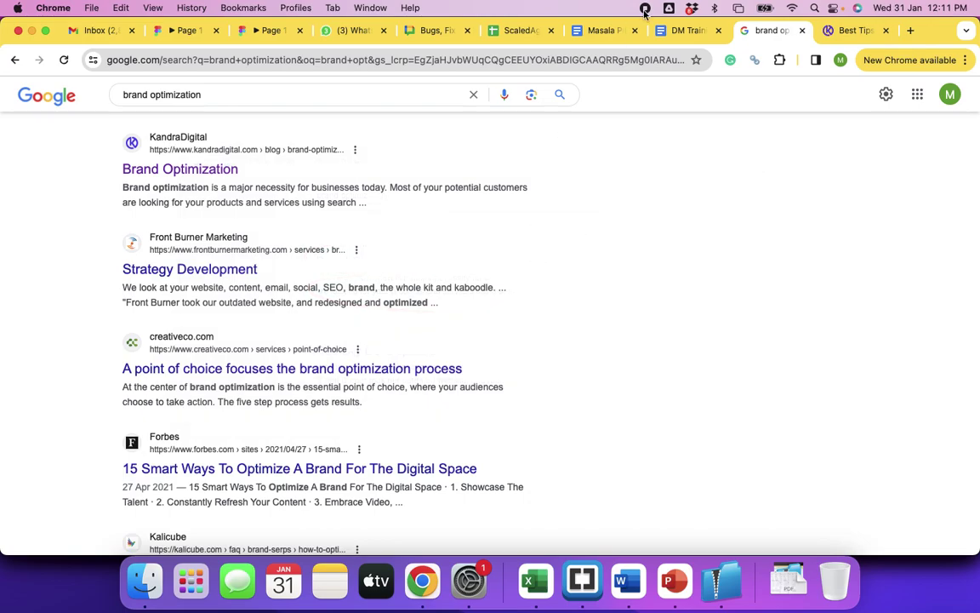
Step: Return to the class notes and add an empty list item below item c on the search results page details
left_click(681, 31)
left_click(265, 324)
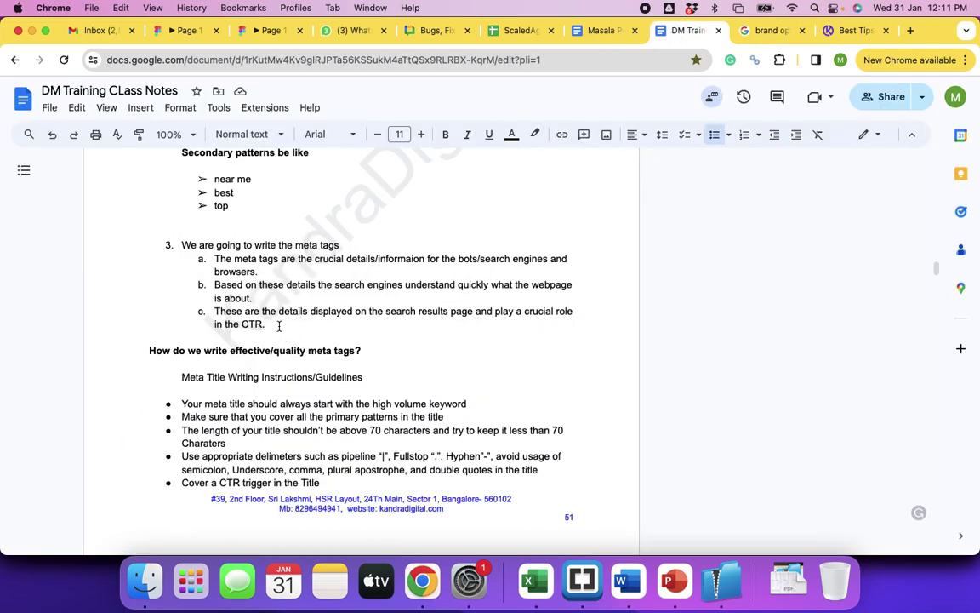
key("Return")
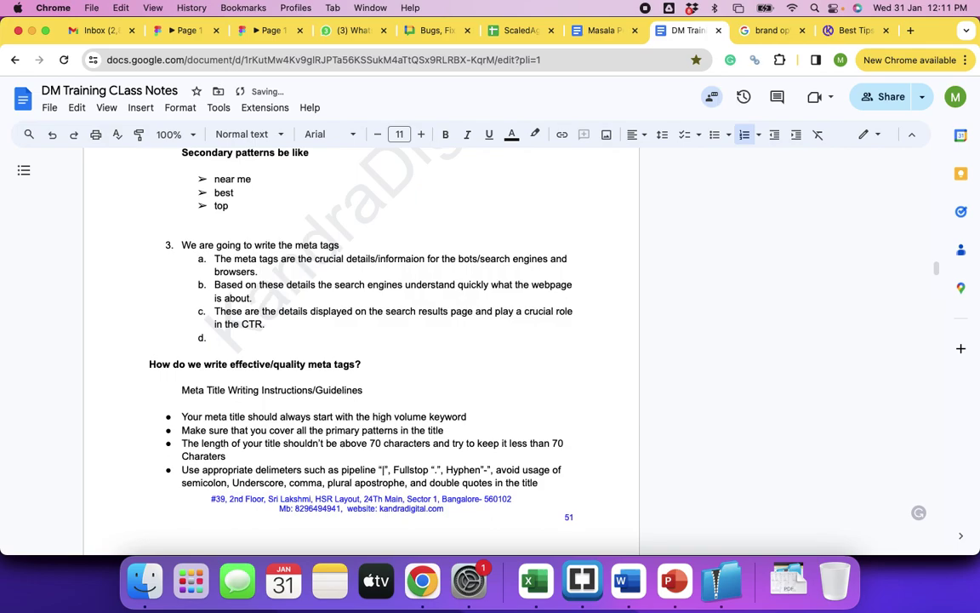
Step: Try pasting the annotated screenshot below item c with and without list numbering, and undo the pastes
key("super+v")
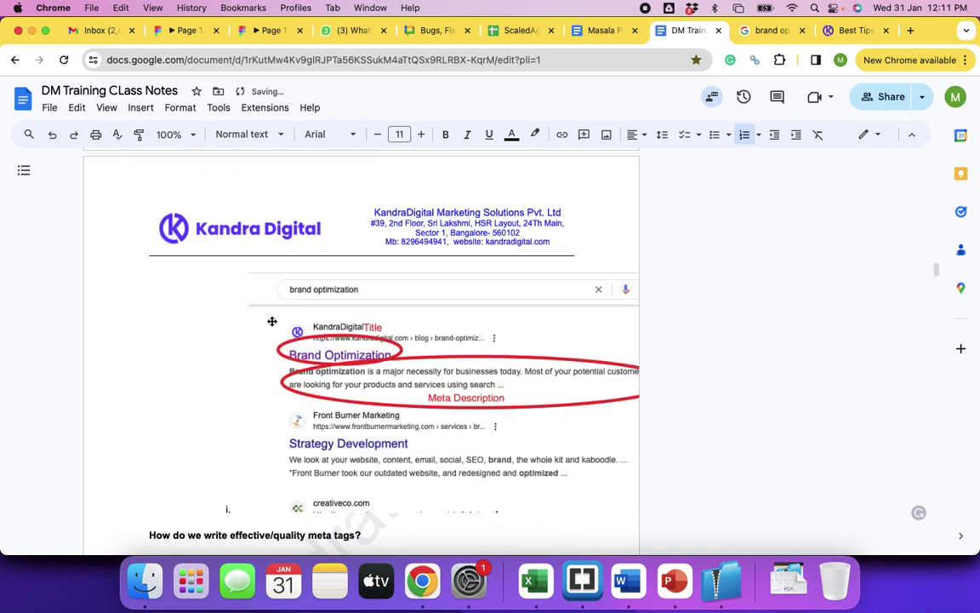
key("super+z")
key("super+z")
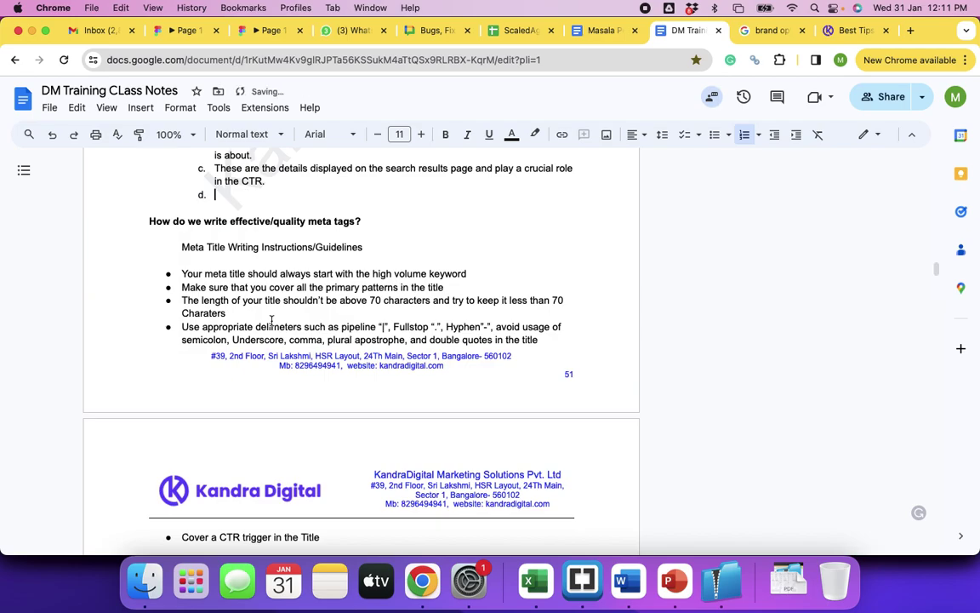
key("super+z")
key("super+z")
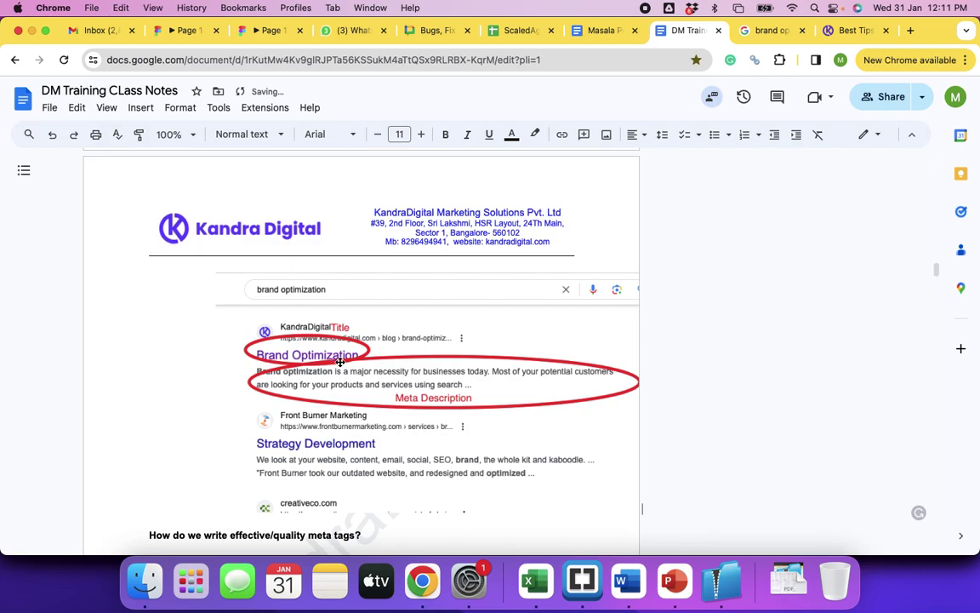
key("super+shift+z")
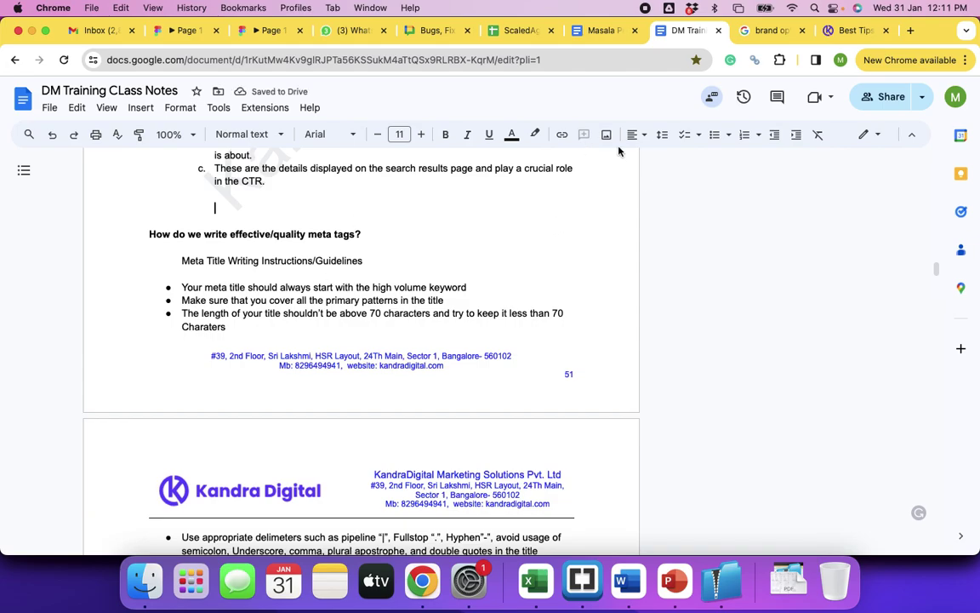
Step: Decrease the indent of the blank line below item c and paste the annotated search results screenshot there
left_click(645, 140)
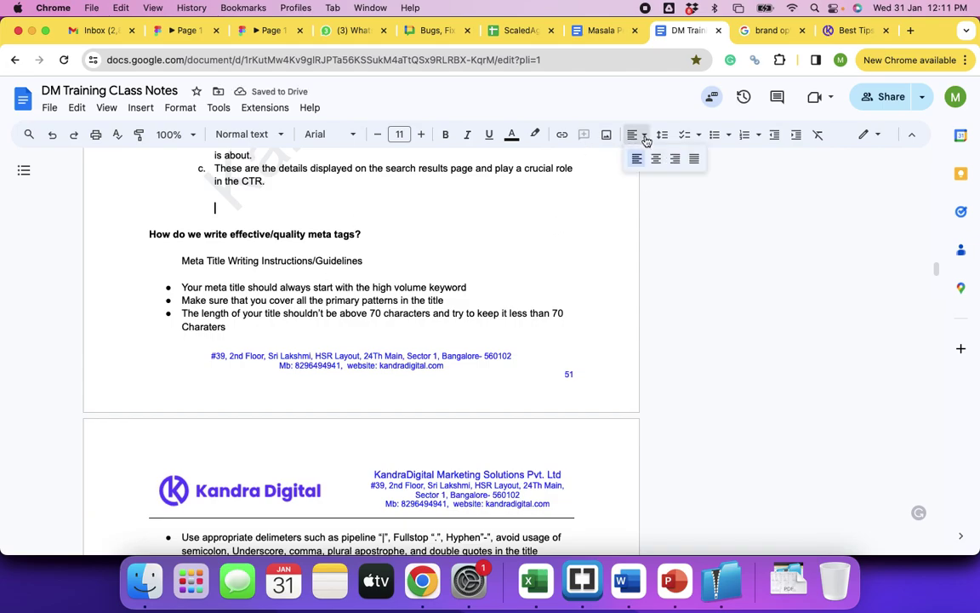
left_click(774, 139)
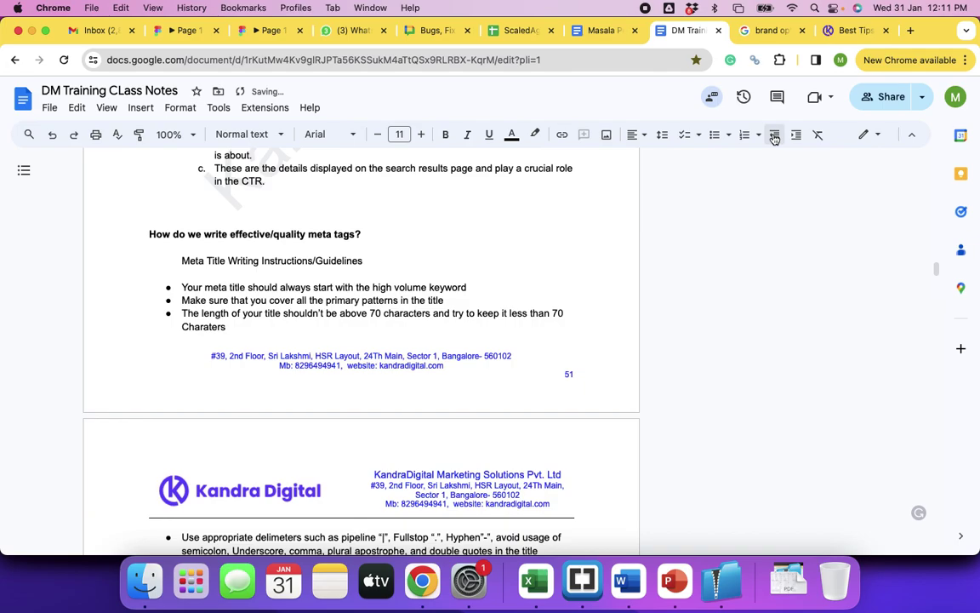
key("super+v")
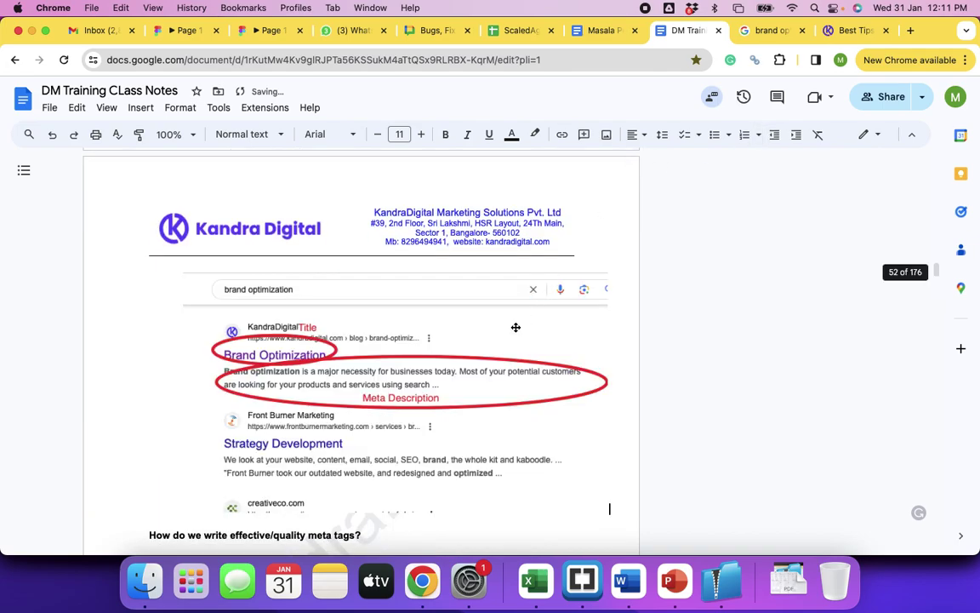
Step: Review the meta tag notes around the inserted screenshot, from the three introductory points to the meta title writing guidelines
scroll(503, 344, "down", 5)
scroll(503, 342, "down", 1)
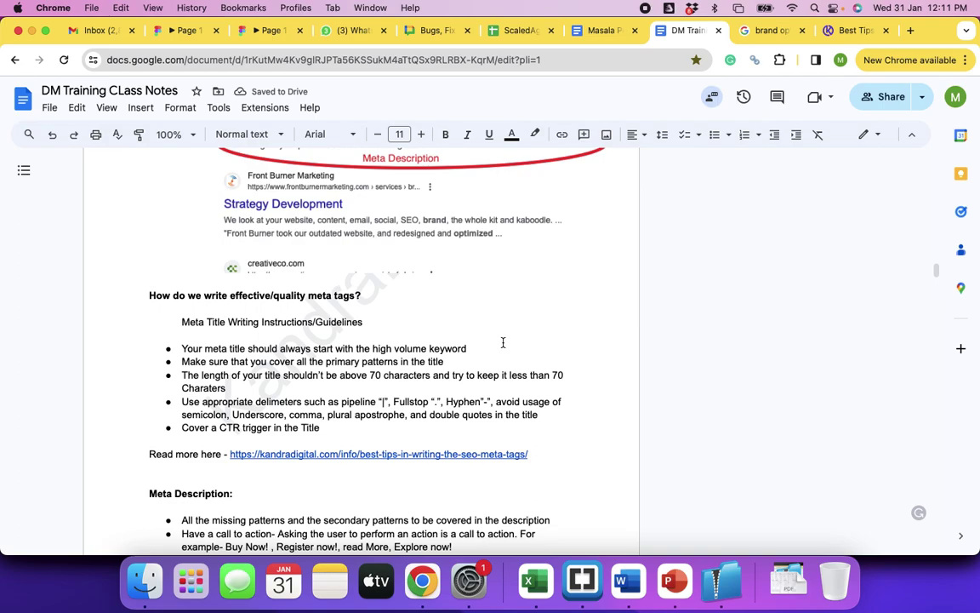
scroll(503, 343, "up", 15)
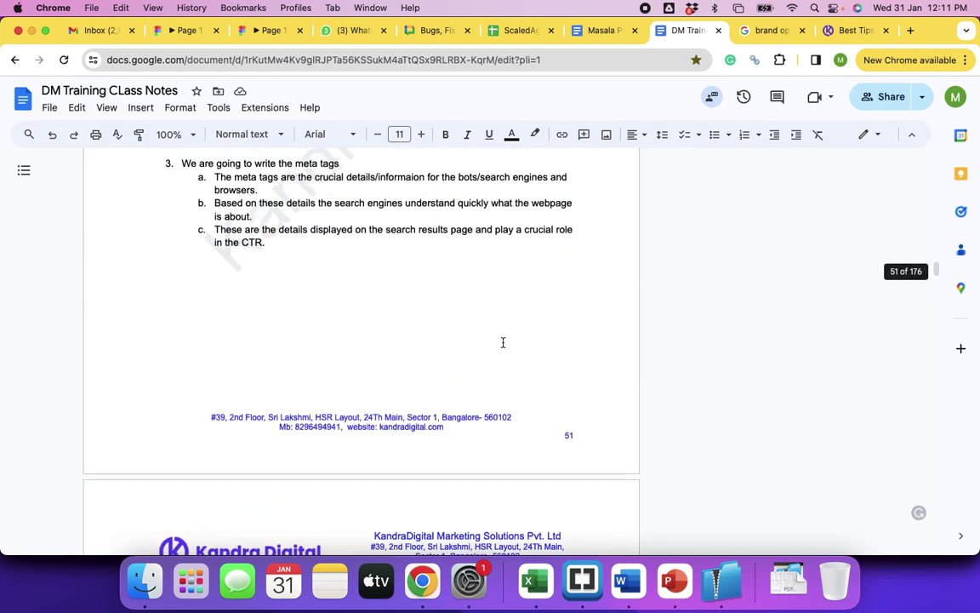
scroll(503, 342, "up", 2)
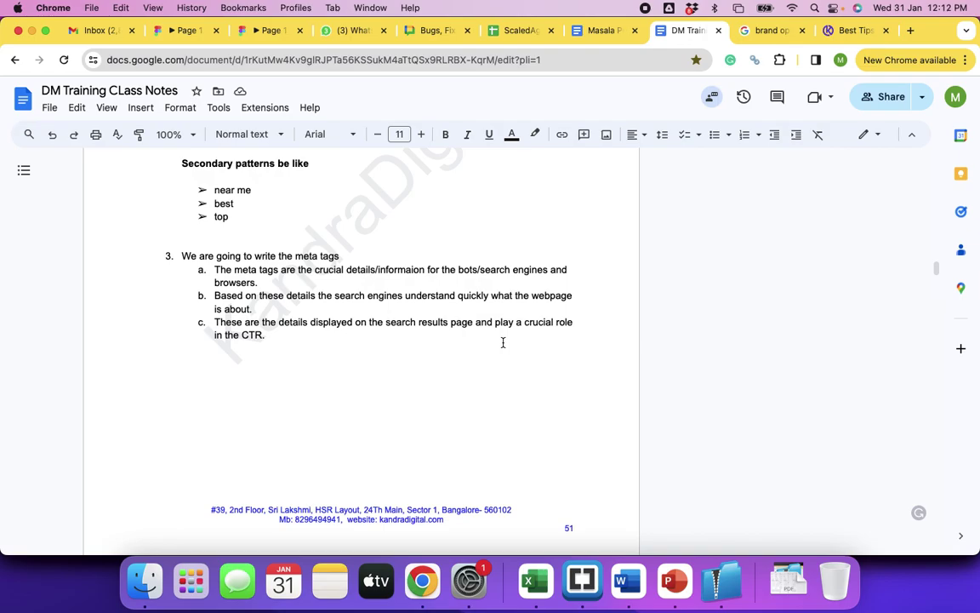
scroll(503, 342, "down", 5)
scroll(503, 342, "up", 5)
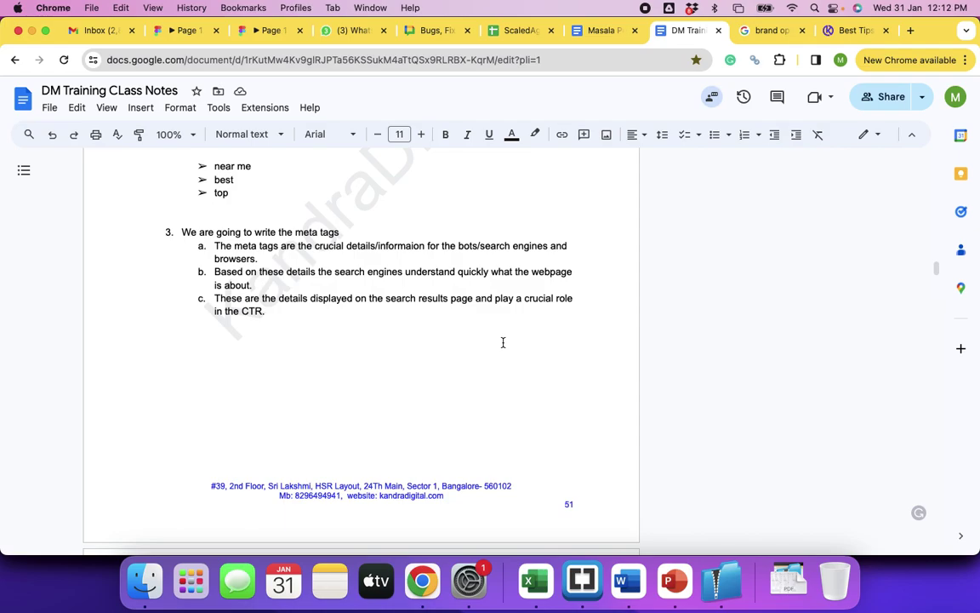
scroll(503, 342, "down", 3)
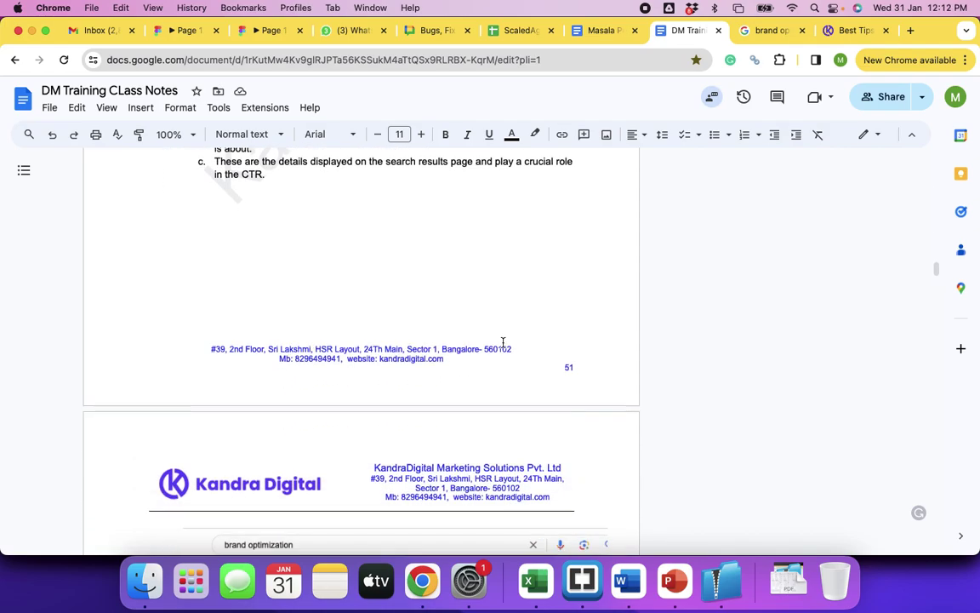
scroll(503, 342, "down", 10)
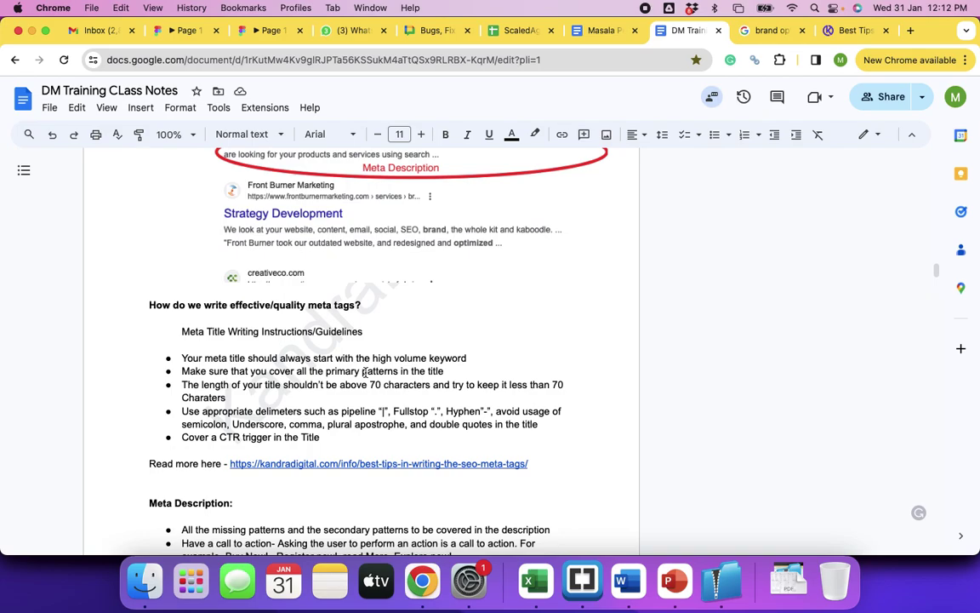
Step: Switch to Brackets and examine the comma-separated line of mango keywords below the primary patterns
left_click(582, 581)
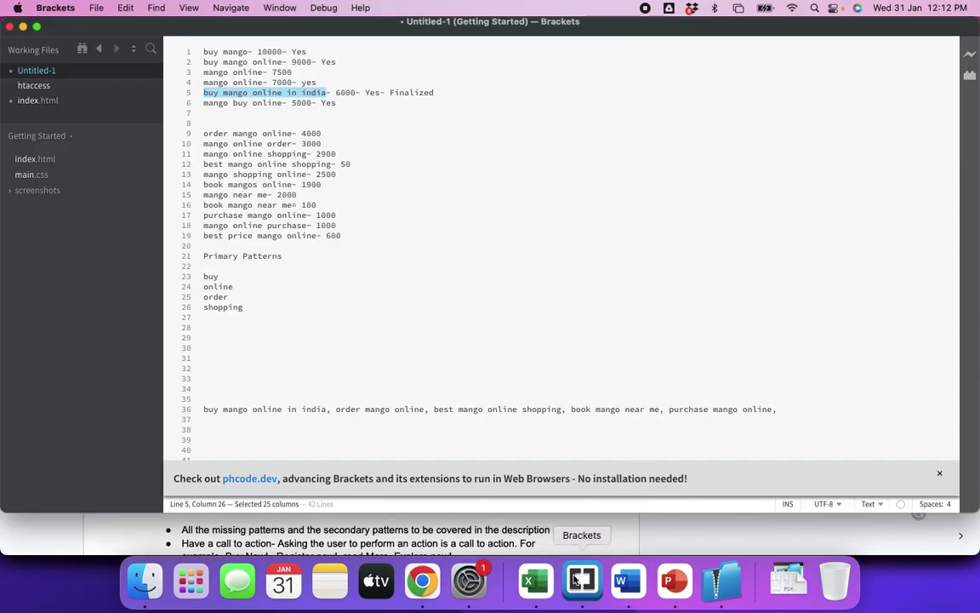
left_click(325, 417)
left_click(479, 409)
left_click(759, 409)
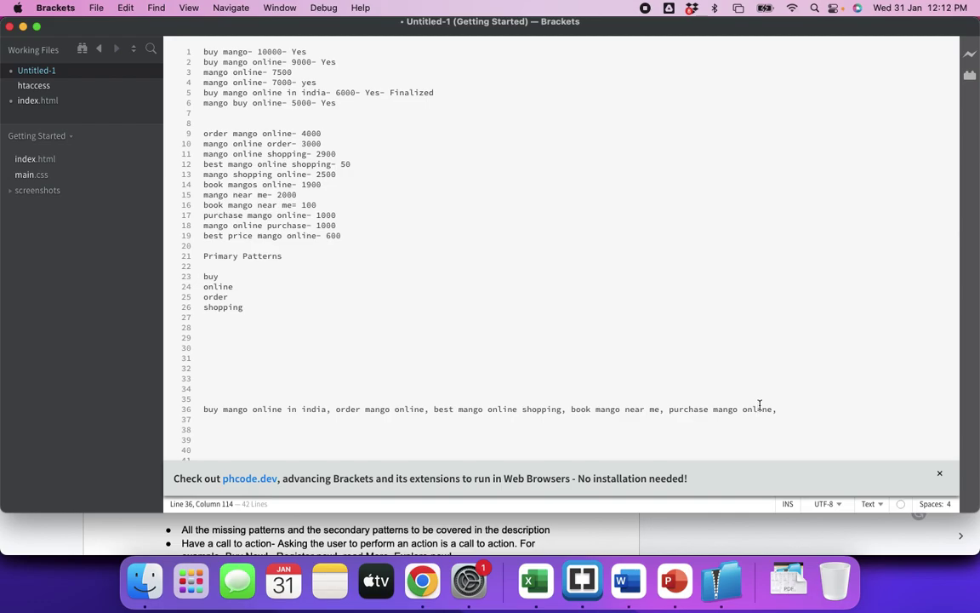
Step: Return to the class notes and remove the word "plural" before "apostrophe" in the delimiters guideline
key("super+Tab")
left_click(606, 279)
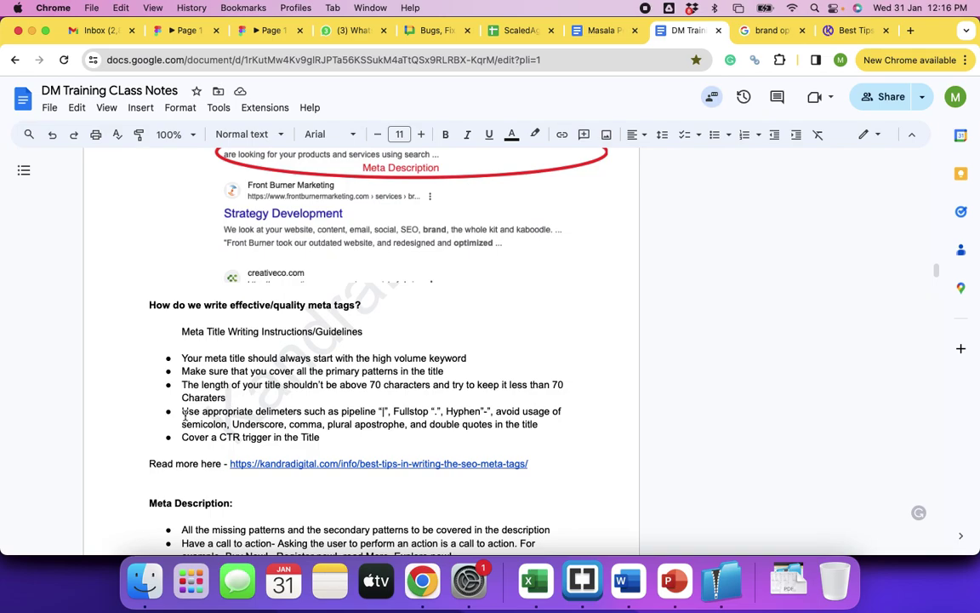
left_click_drag(182, 412, 399, 427)
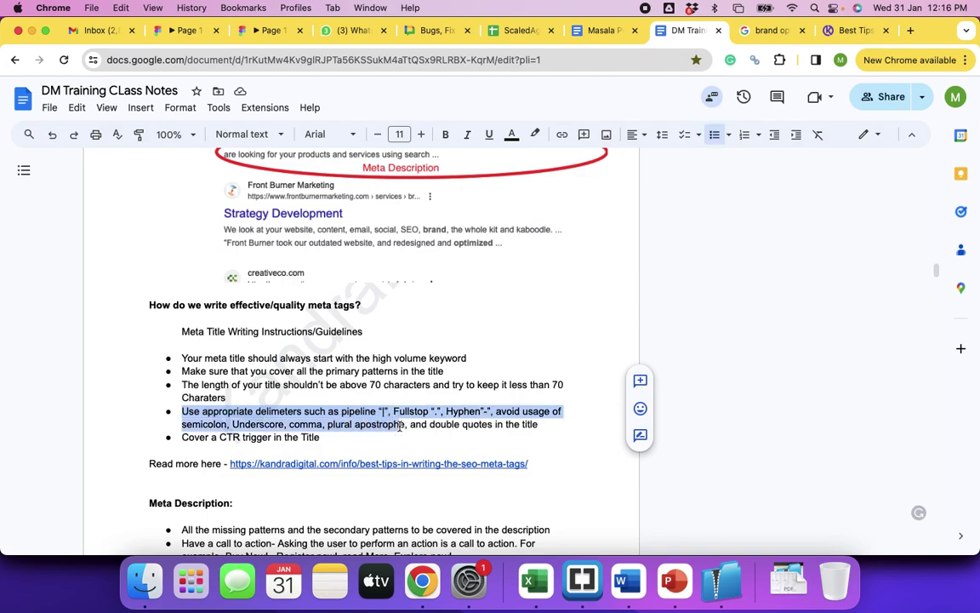
left_click(353, 425)
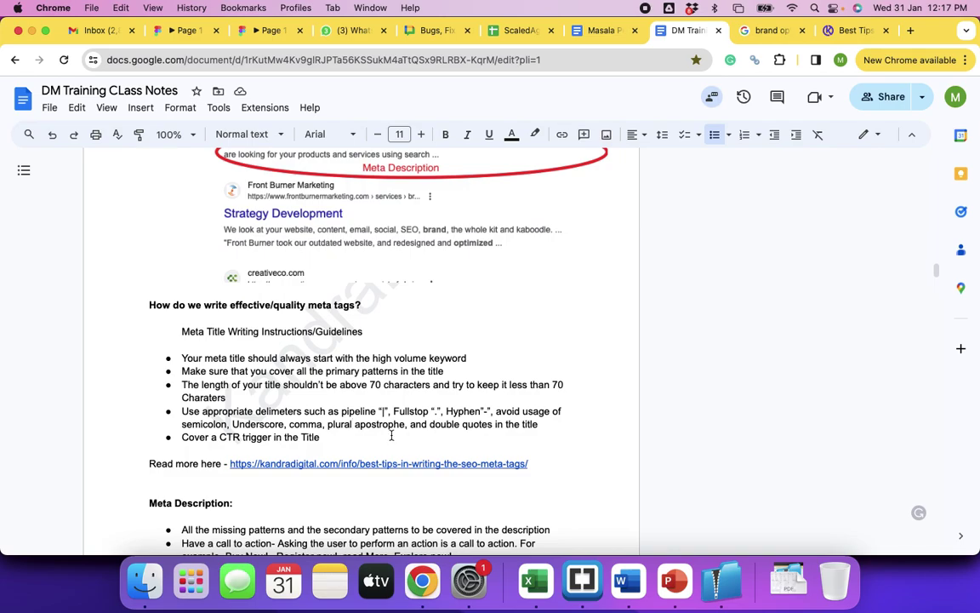
left_click(359, 428)
key("BackSpace")
key("BackSpace")
key("BackSpace")
key("BackSpace")
key("BackSpace")
key("BackSpace")
key("BackSpace")
key("BackSpace")
key("BackSpace")
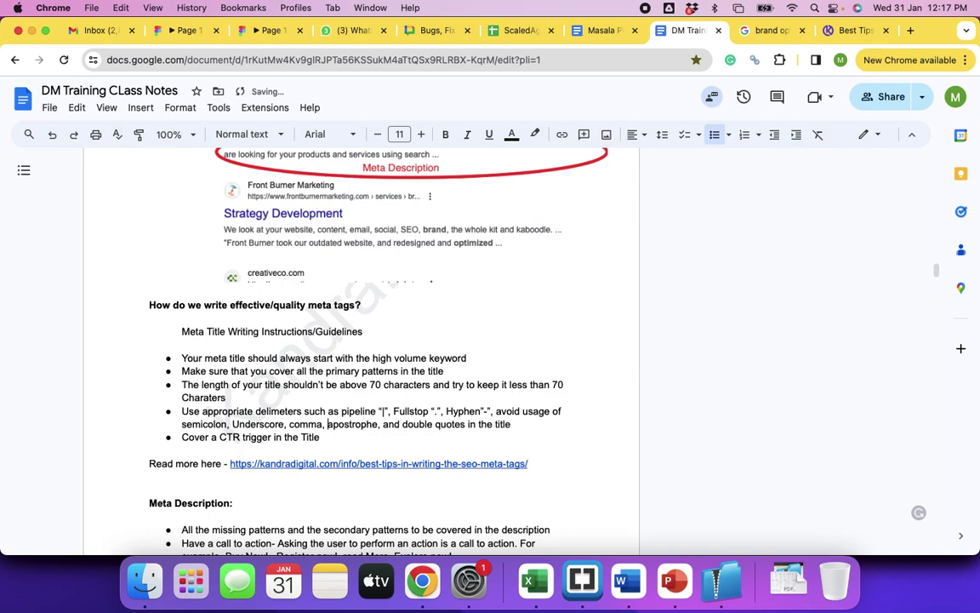
type(",")
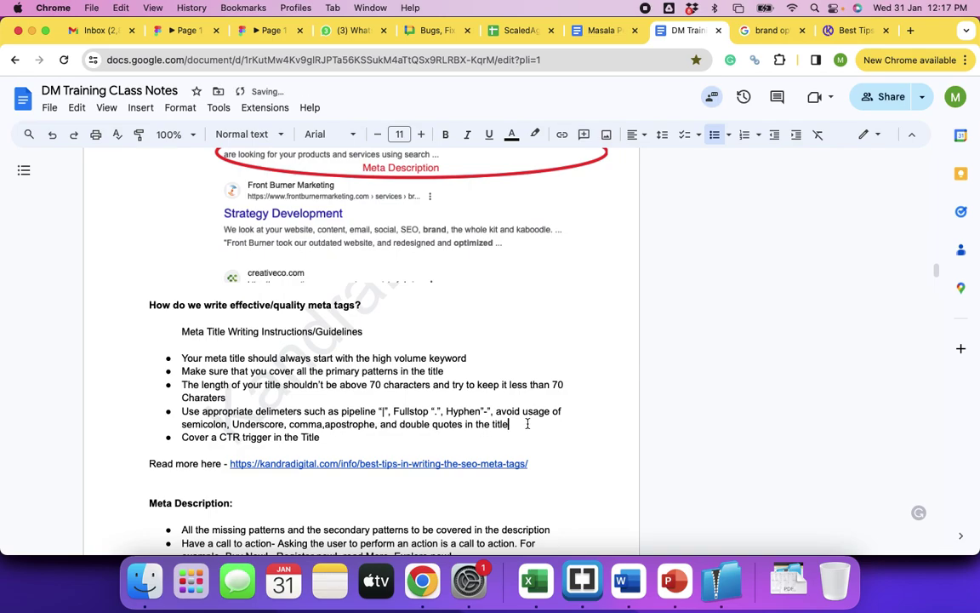
Step: Extend the delimiters guideline with ", which typically might take more pixel values and you might have have impact on the character count"
left_click(527, 422)
type(", which")
type(" typ")
type("lly might taje")
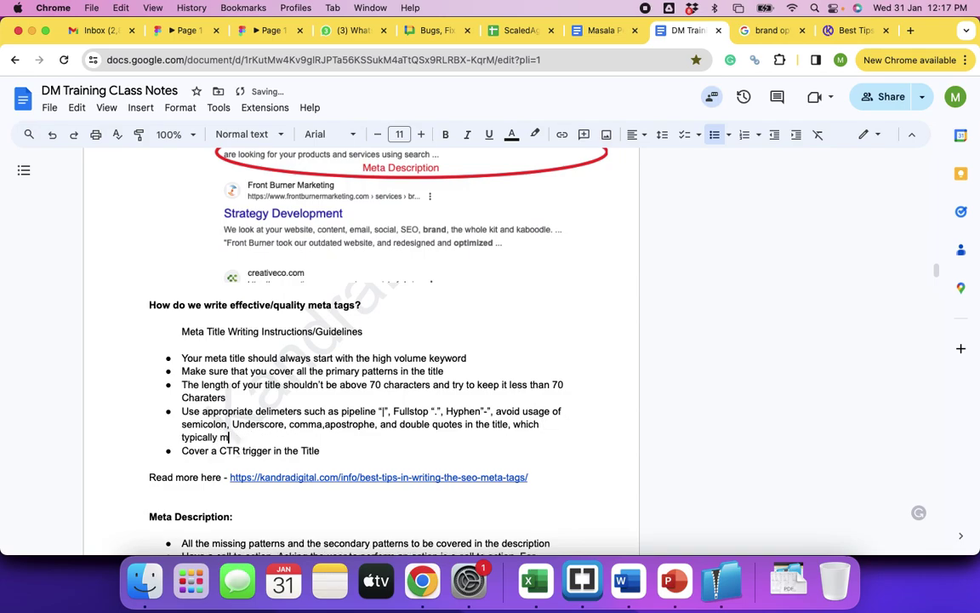
key("BackSpace")
key("BackSpace")
key("BackSpace")
type("ke more pixel values")
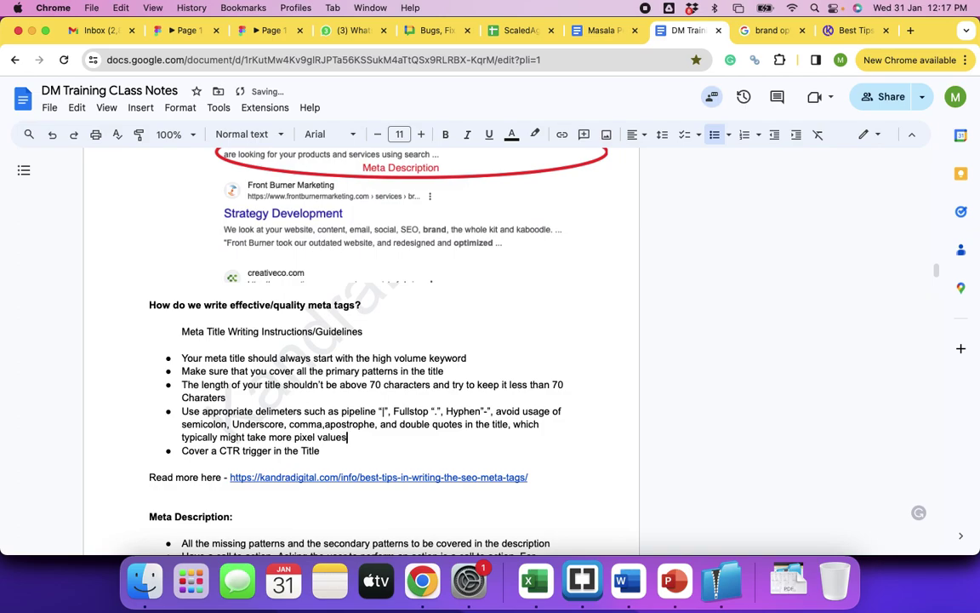
type(" and you might have to")
key("BackSpace")
key("BackSpace")
key("BackSpace")
type("have impact o")
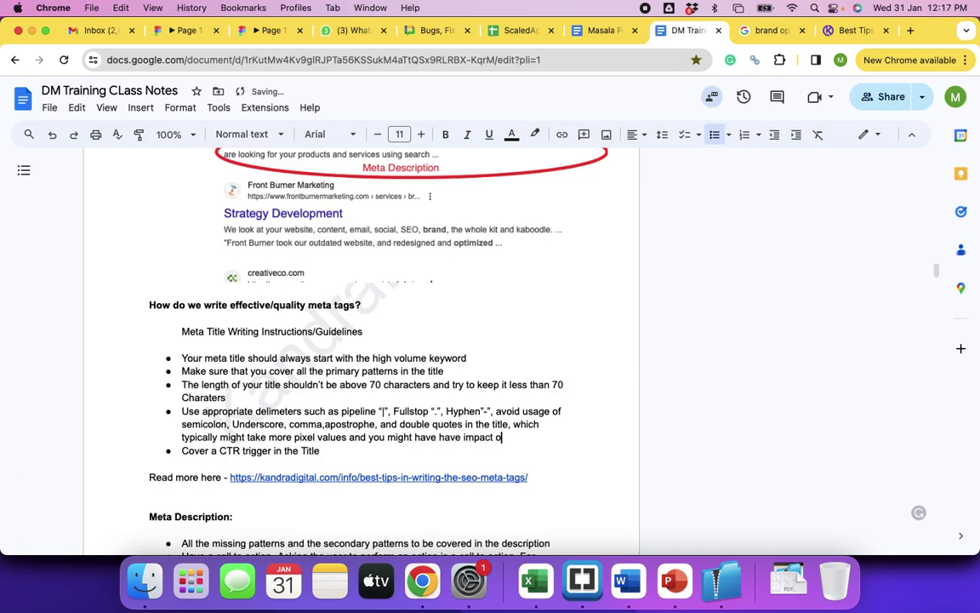
type("n the character count")
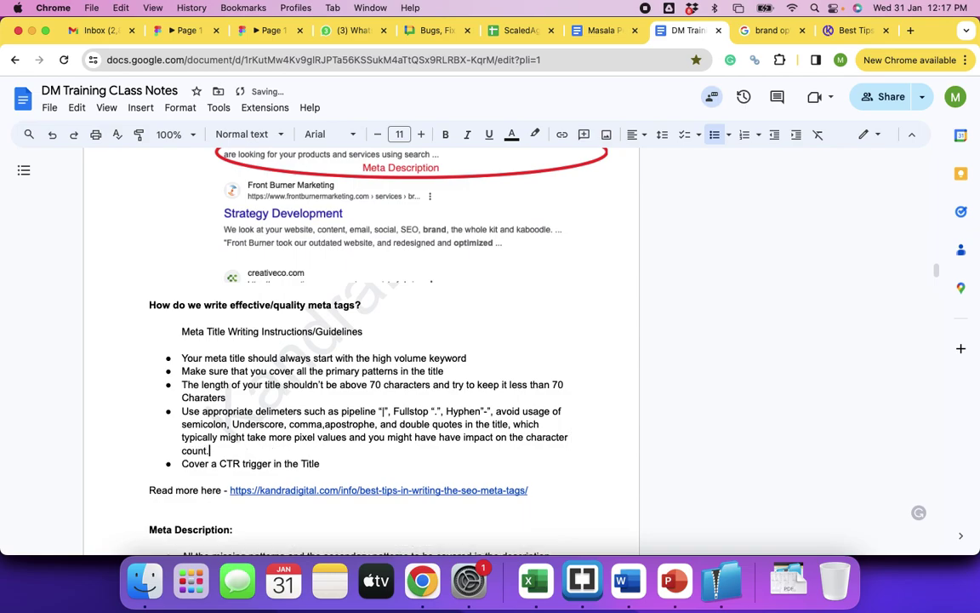
Step: Add ". This would lead to text truncation, and in turn hits on CTR" to the end of the delimiters guideline
type(". This wold lead to")
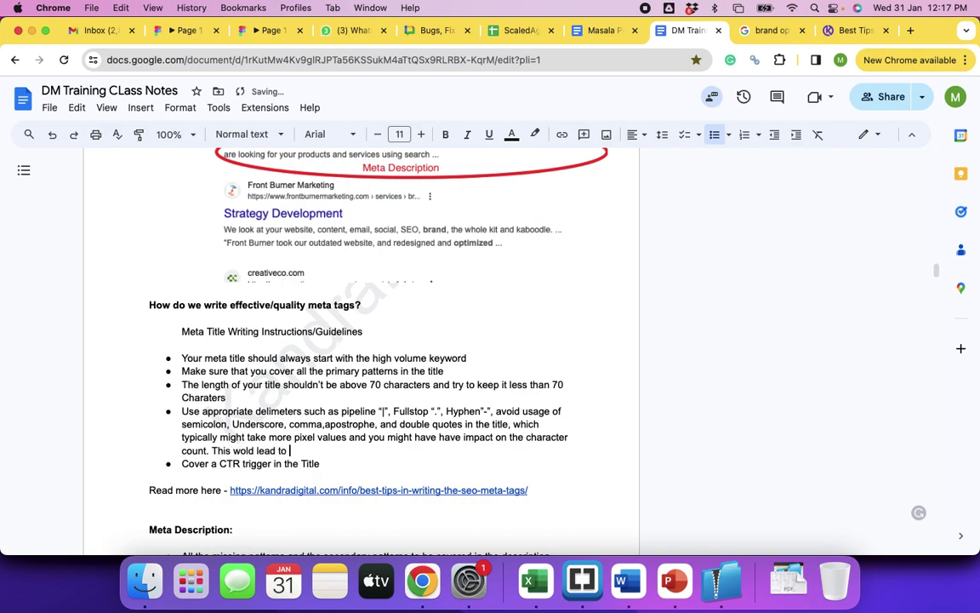
key("BackSpace")
key("BackSpace")
key("BackSpace")
key("BackSpace")
key("BackSpace")
key("BackSpace")
key("BackSpace")
key("BackSpace")
key("BackSpace")
key("BackSpace")
type("ou")
type("ld lead to")
type("text trunc")
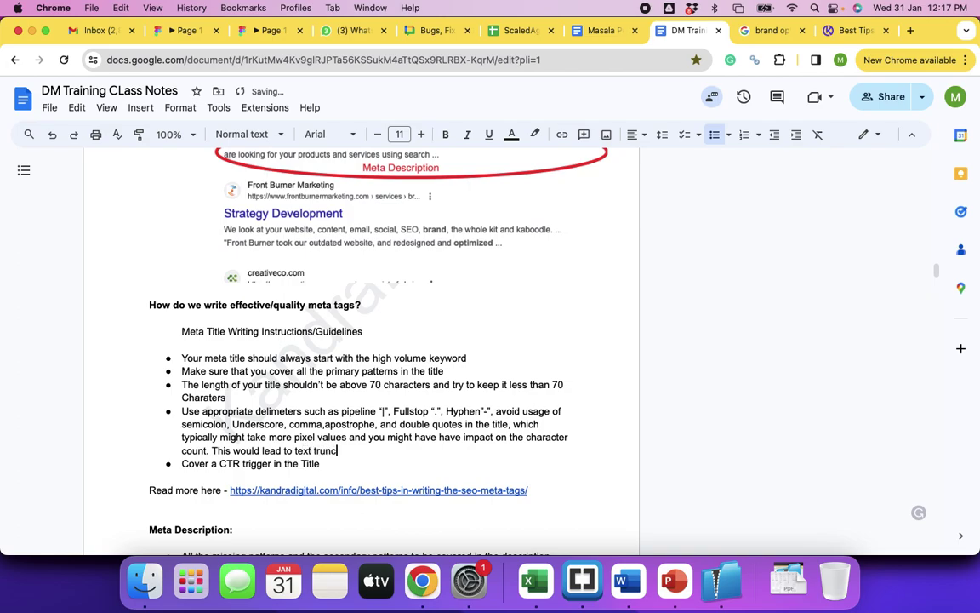
type("ation, and in turn hits on")
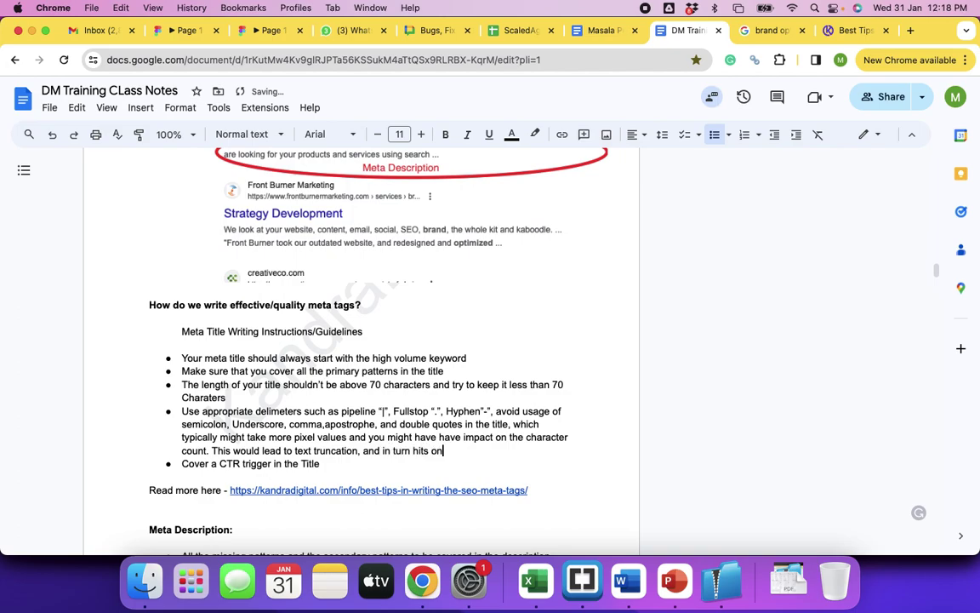
type("CTR")
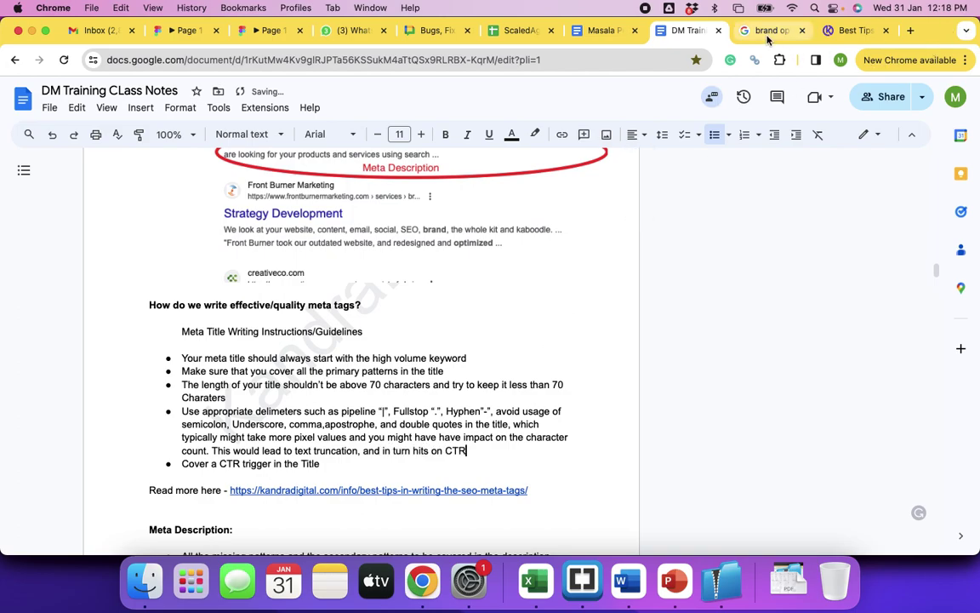
Step: Examine the Google results for "brand optimization" to see which page titles are shown in full and which are cut off
left_click(768, 32)
scroll(337, 328, "down", 5)
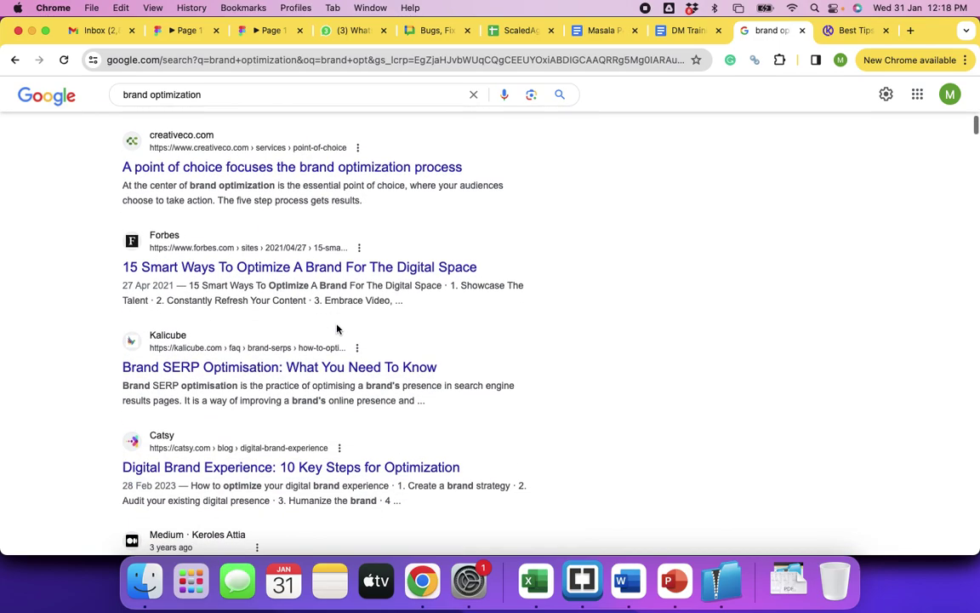
scroll(337, 328, "down", 6)
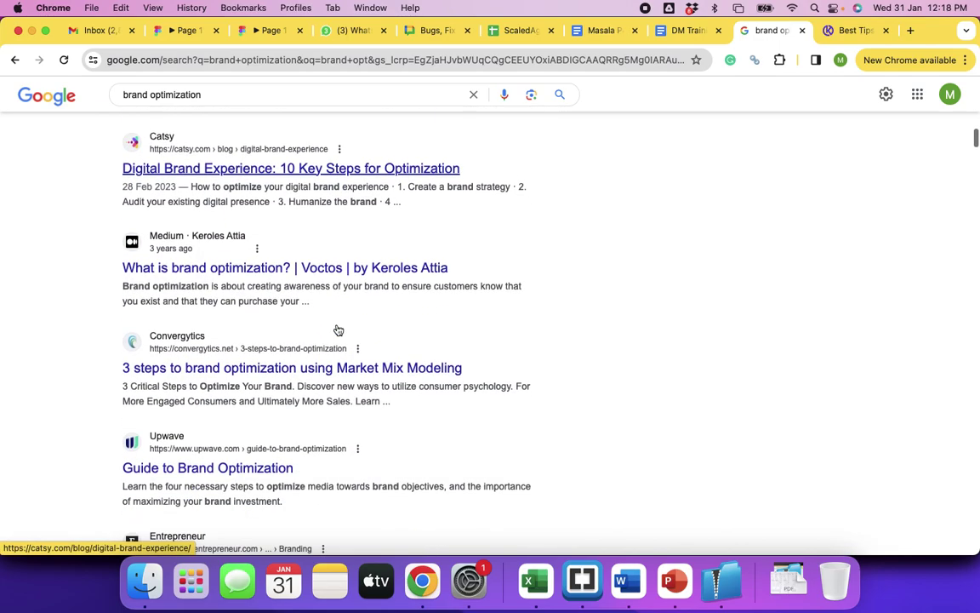
scroll(337, 327, "down", 5)
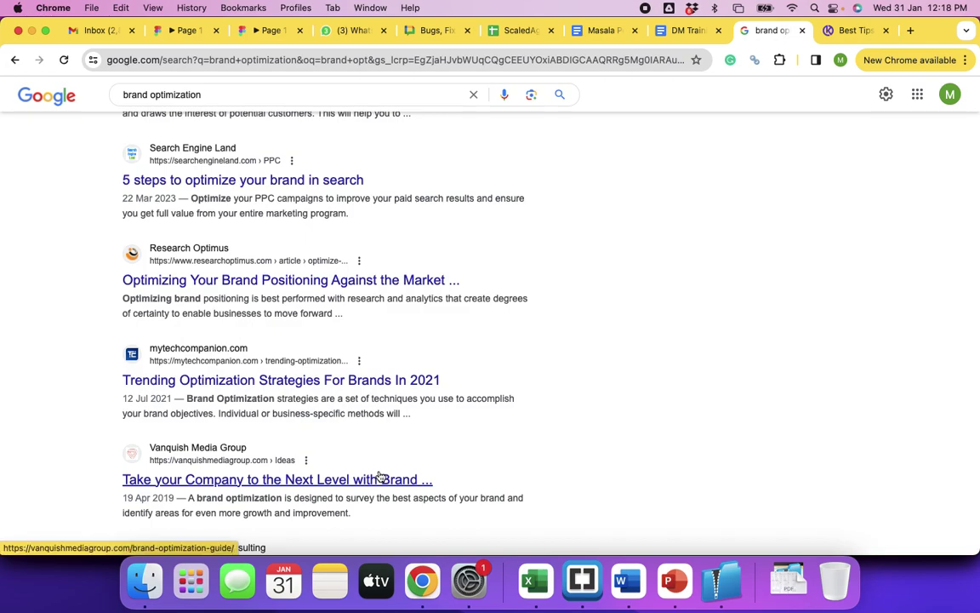
Step: Add a bullet below the delimiters guideline in the class notes reading "Donot write lengthy sentences or sentence in one stretch"
left_click(683, 35)
scroll(448, 375, "down", 2)
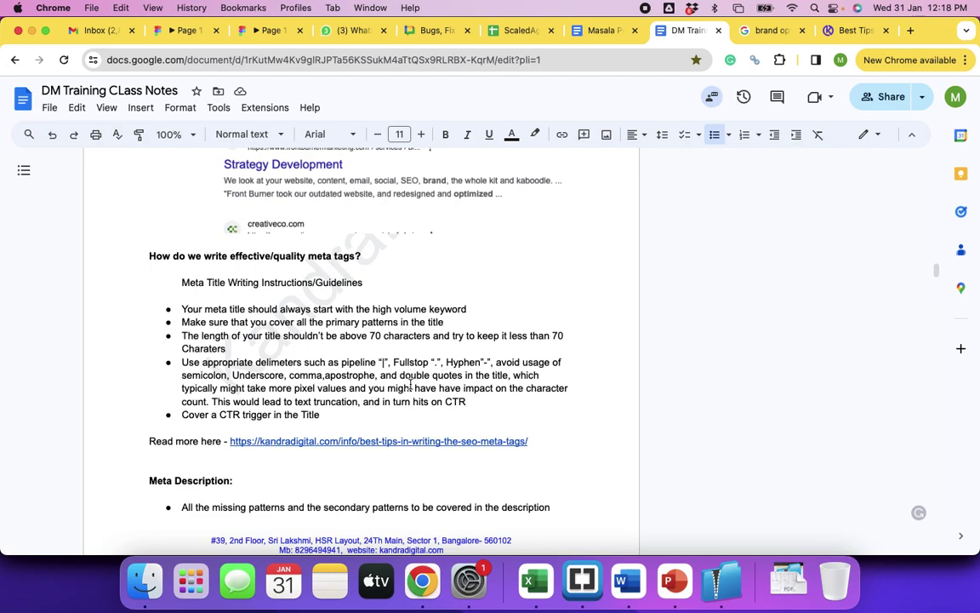
key("Return")
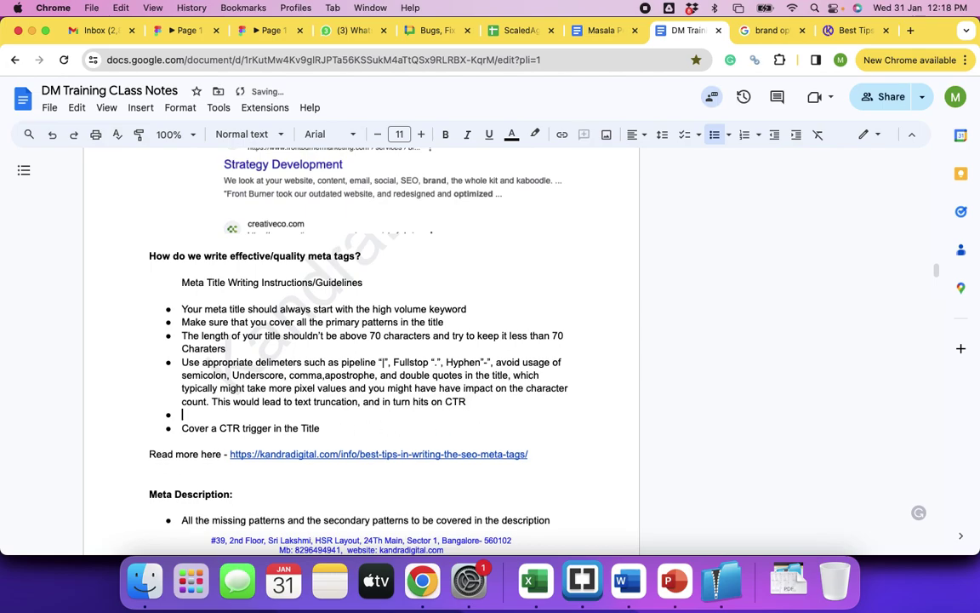
type("Donot write lengthy se")
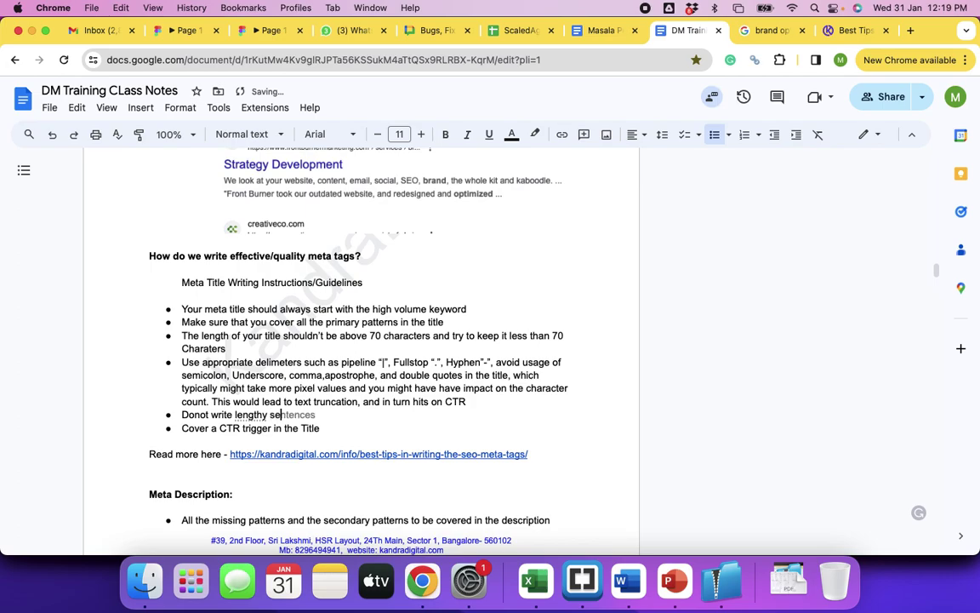
type("ntences or sentence n")
key("BackSpace")
key("BackSpace")
type("in one tr")
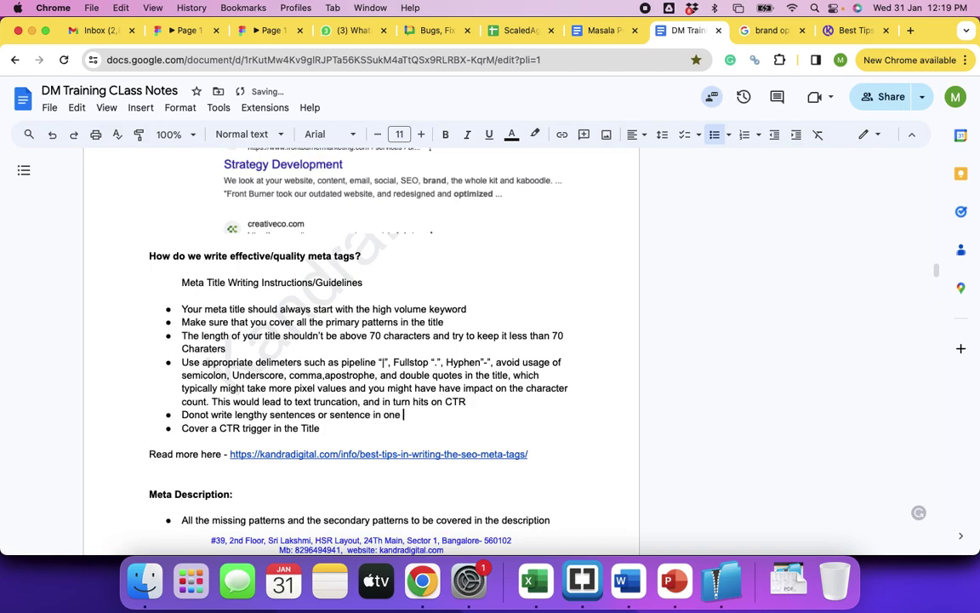
key("BackSpace")
key("BackSpace")
type("stretch without using th")
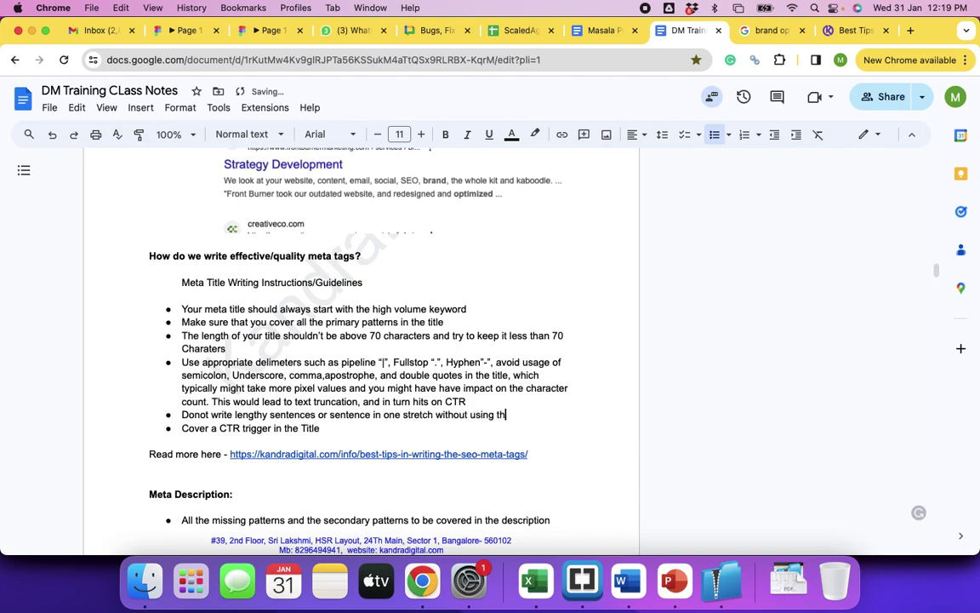
type("ej delimeter")
key("BackSpace")
key("BackSpace")
key("BackSpace")
key("BackSpace")
key("BackSpace")
key("BackSpace")
key("BackSpace")
key("BackSpace")
key("BackSpace")
key("BackSpace")
key("BackSpace")
key("BackSpace")
key("BackSpace")
key("BackSpace")
key("BackSpace")
key("BackSpace")
key("BackSpace")
key("BackSpace")
key("BackSpace")
key("BackSpace")
key("BackSpace")
key("BackSpace")
key("BackSpace")
key("BackSpace")
key("BackSpace")
key("BackSpace")
key("BackSpace")
key("BackSpace")
Step: Complete the new bullet on lengthy sentences with ". Try to break break down to short sentences."
type(". Try to break o")
key("BackSpace")
type("down")
key("BackSpace")
key("BackSpace")
key("BackSpace")
key("BackSpace")
key("BackSpace")
key("BackSpace")
key("BackSpace")
key("BackSpace")
key("BackSpace")
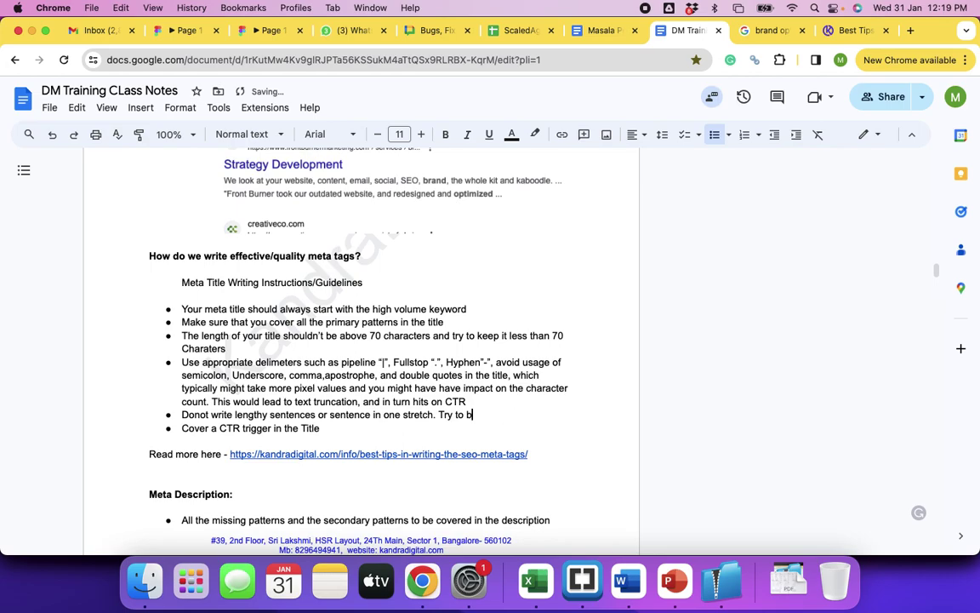
type("reak break down to ")
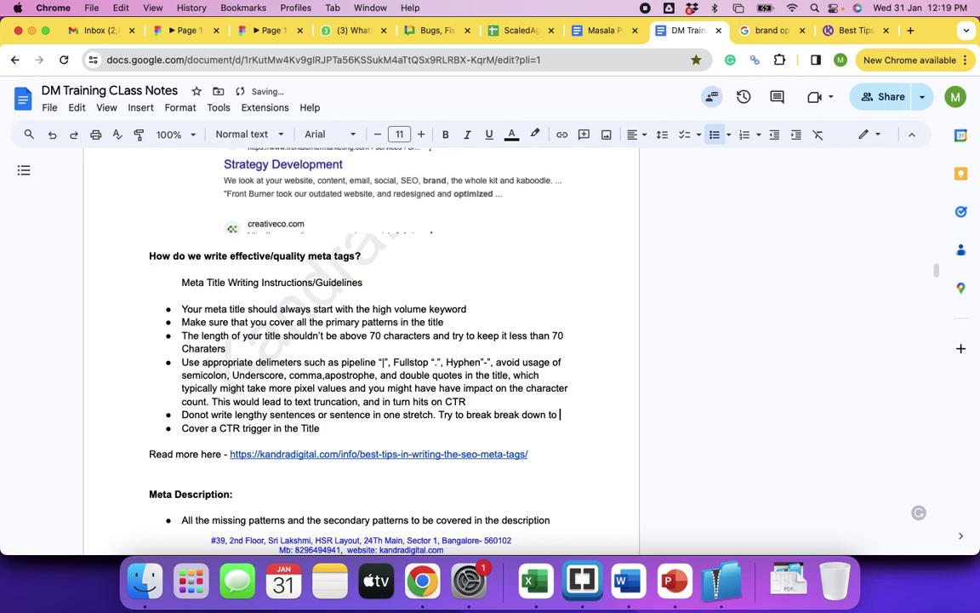
type("short sentences")
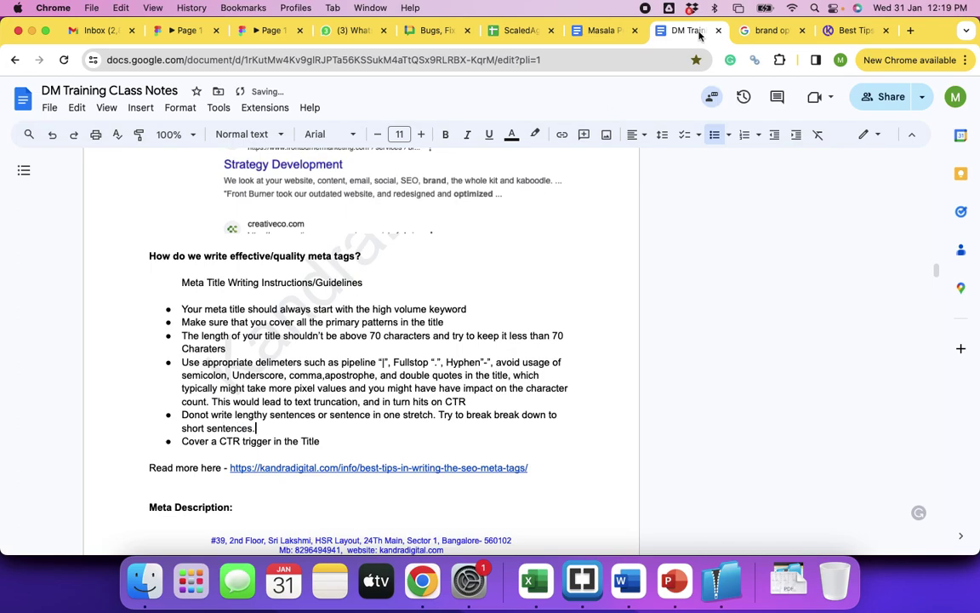
type(".")
Step: Compare title lengths and delimiters across the brand optimization search results, including "Trending Optimization Strategies For Brands In 2021"
left_click(770, 31)
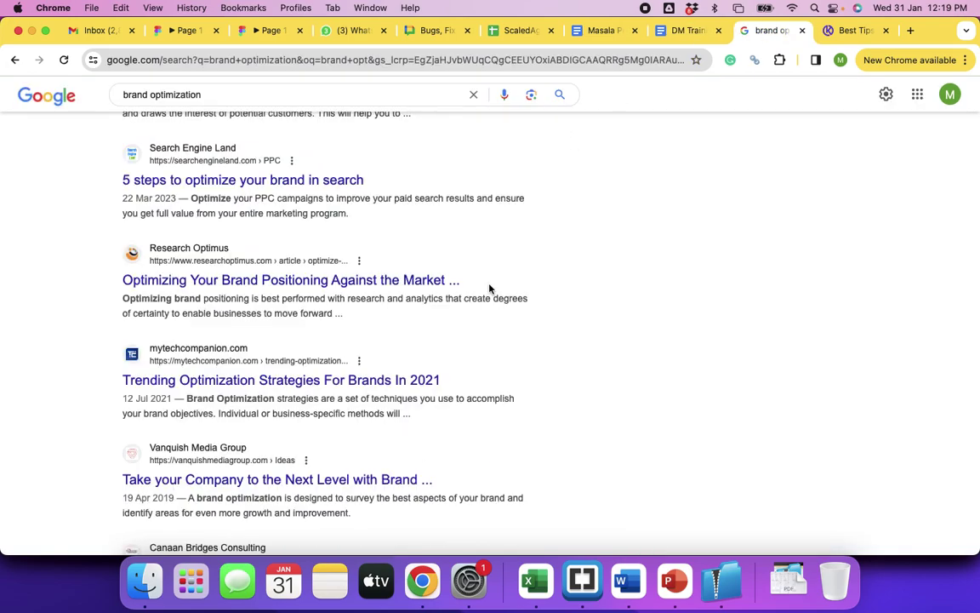
scroll(489, 289, "down", 8)
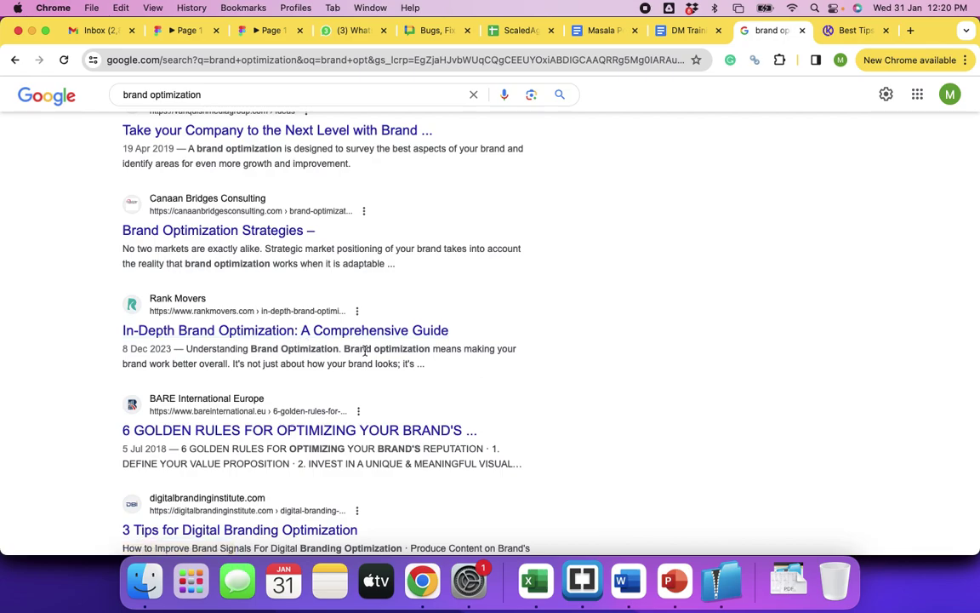
scroll(285, 337, "up", 3)
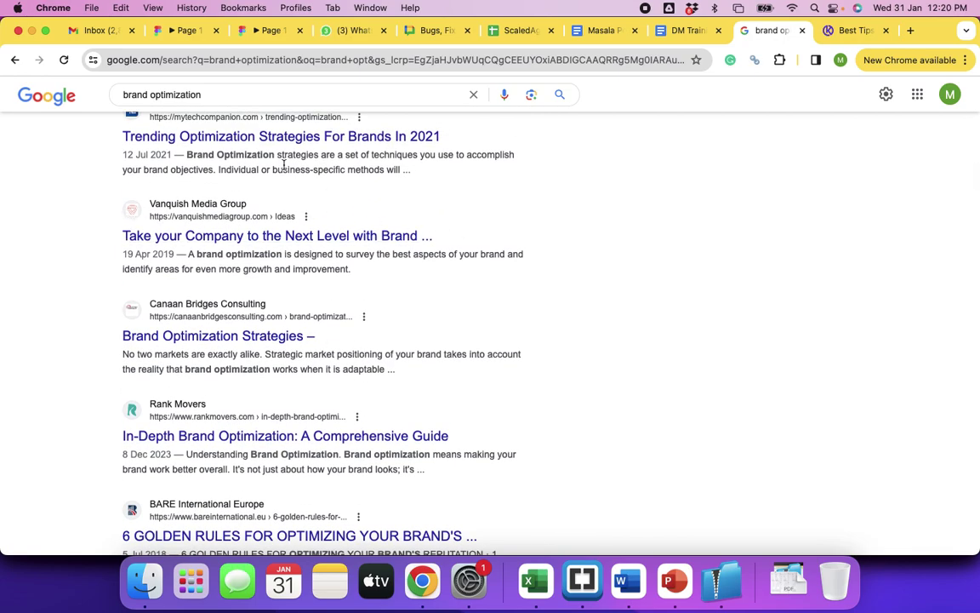
scroll(336, 282, "up", 2)
scroll(337, 282, "up", 2)
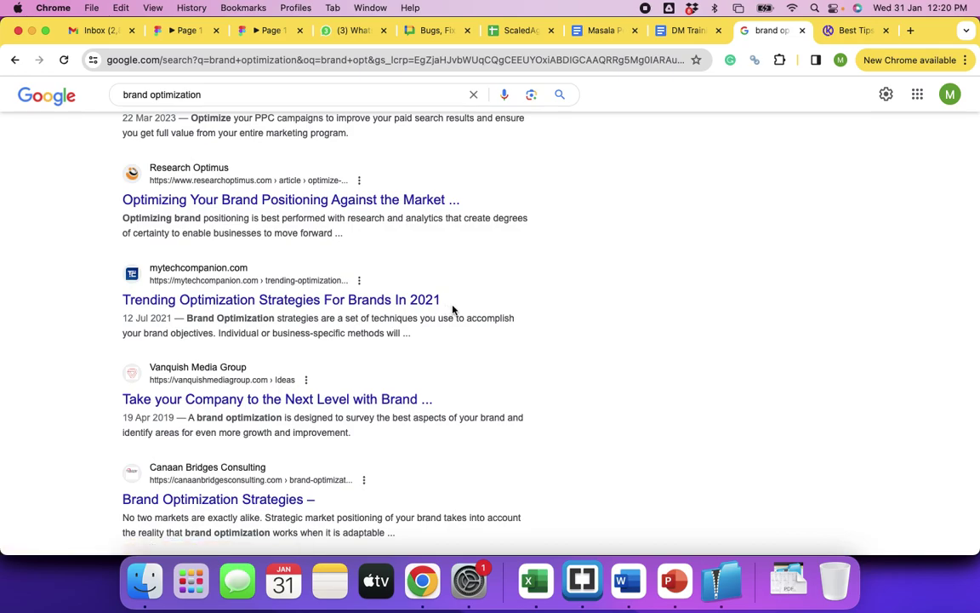
left_click_drag(446, 302, 397, 300)
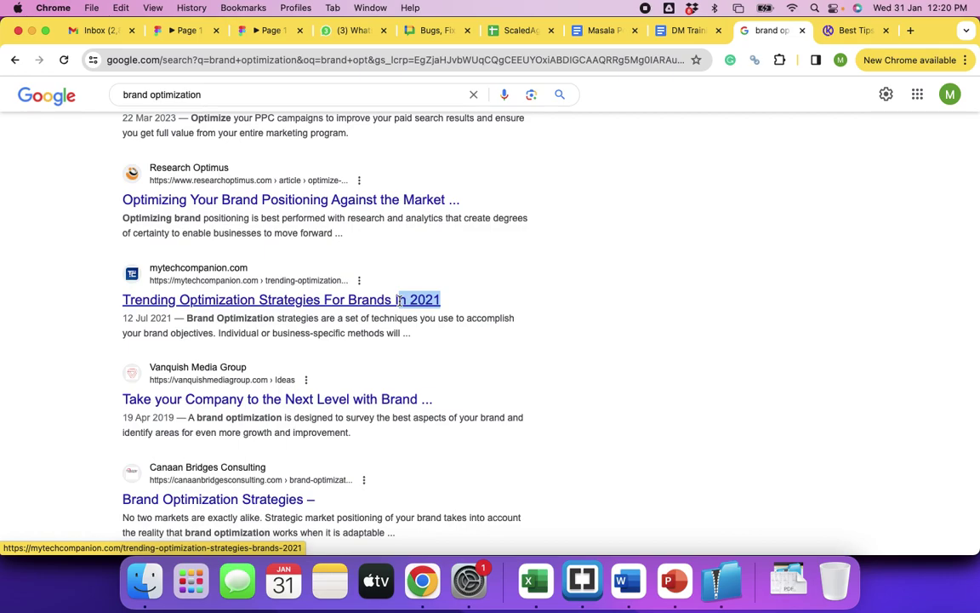
scroll(353, 314, "up", 3)
scroll(353, 313, "up", 15)
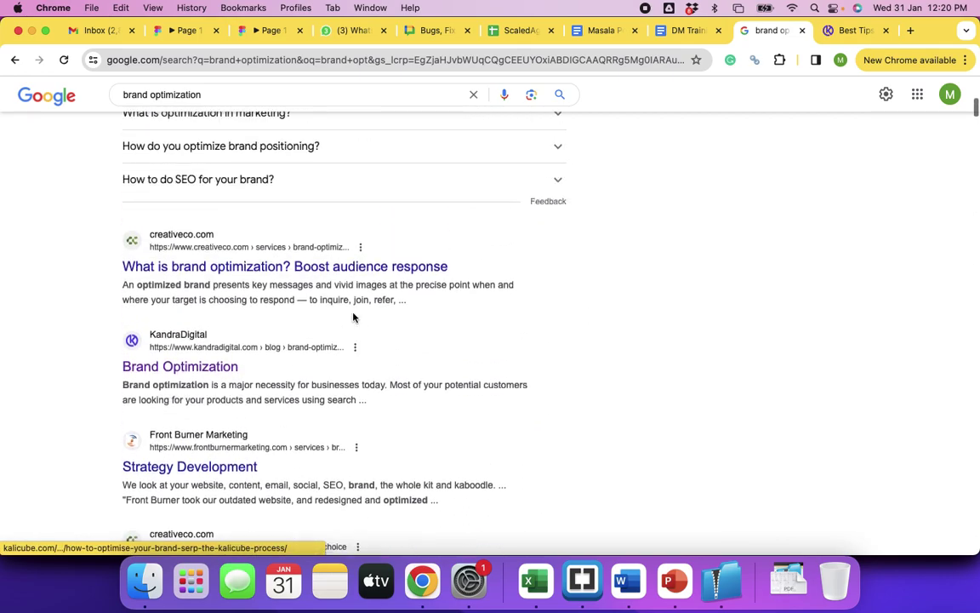
scroll(353, 316, "up", 6)
scroll(353, 317, "down", 10)
scroll(354, 317, "down", 5)
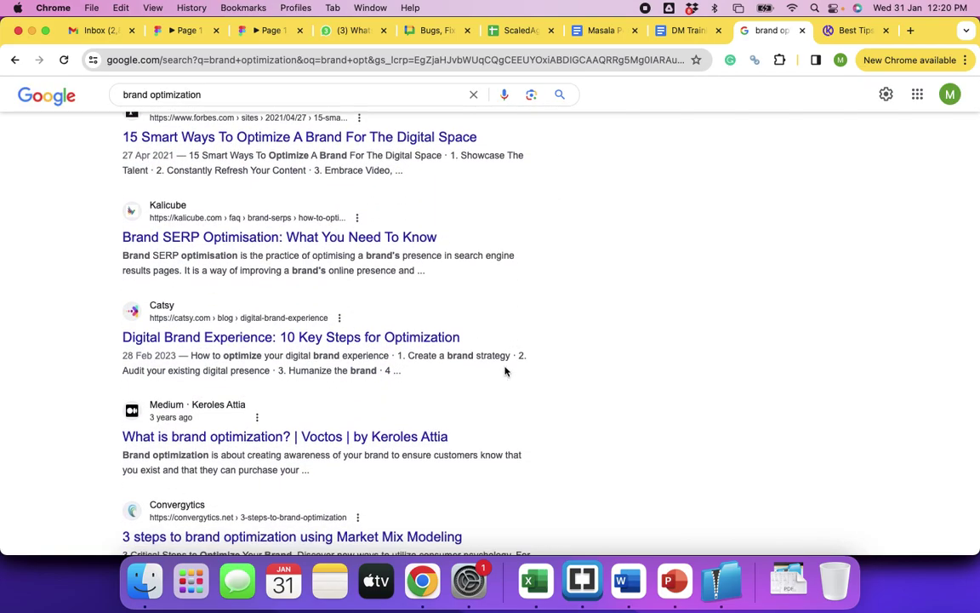
scroll(504, 371, "down", 4)
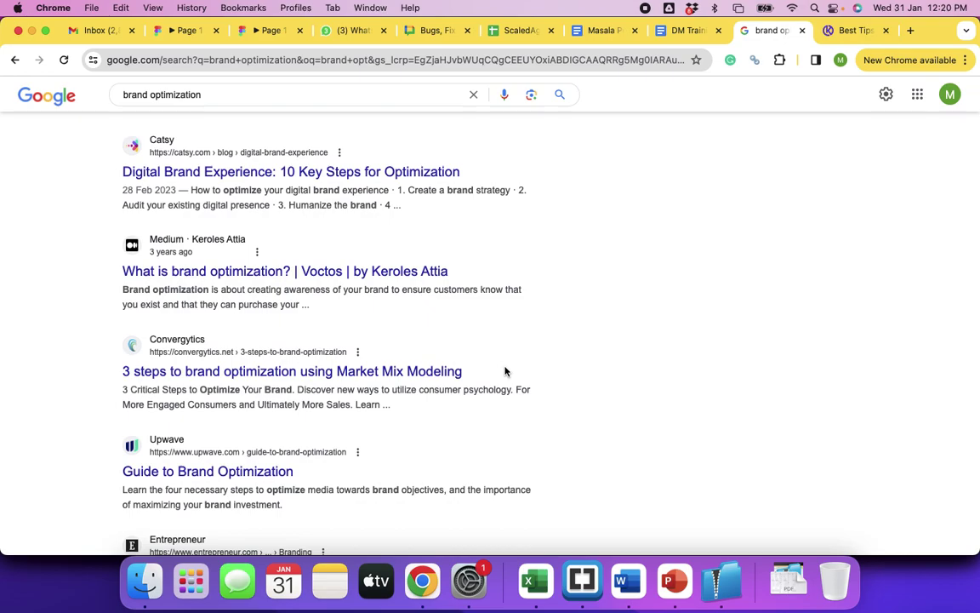
scroll(504, 371, "down", 2)
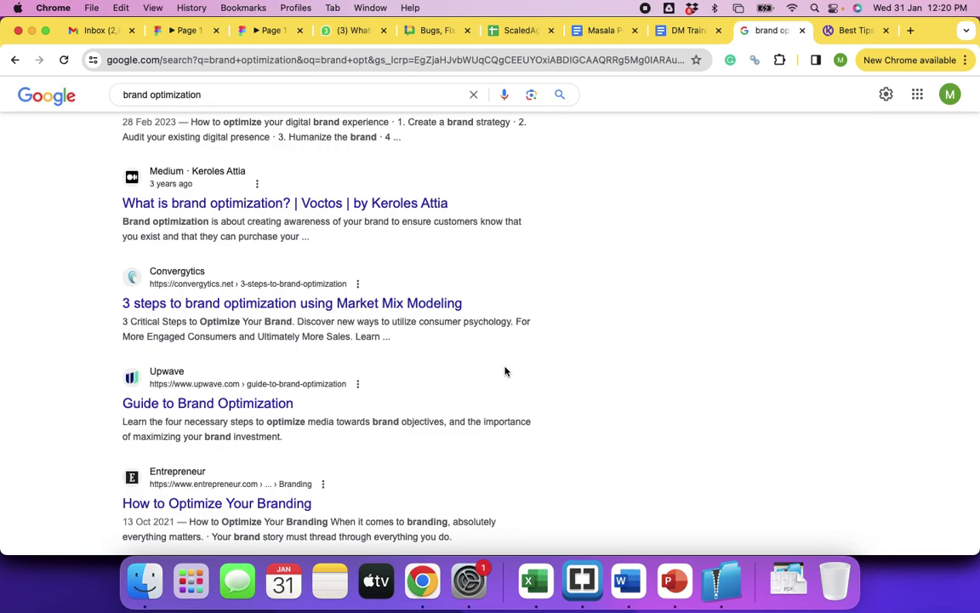
Step: Look back over the brand optimization results, and return to the class notes to review the meta title guidelines down to the further-reading link
scroll(505, 371, "up", 10)
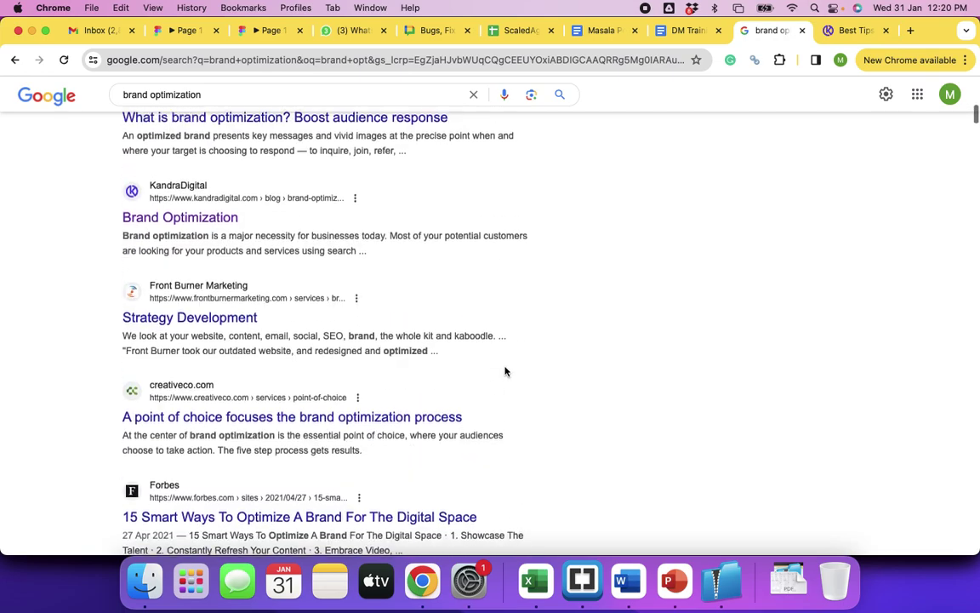
scroll(504, 371, "up", 2)
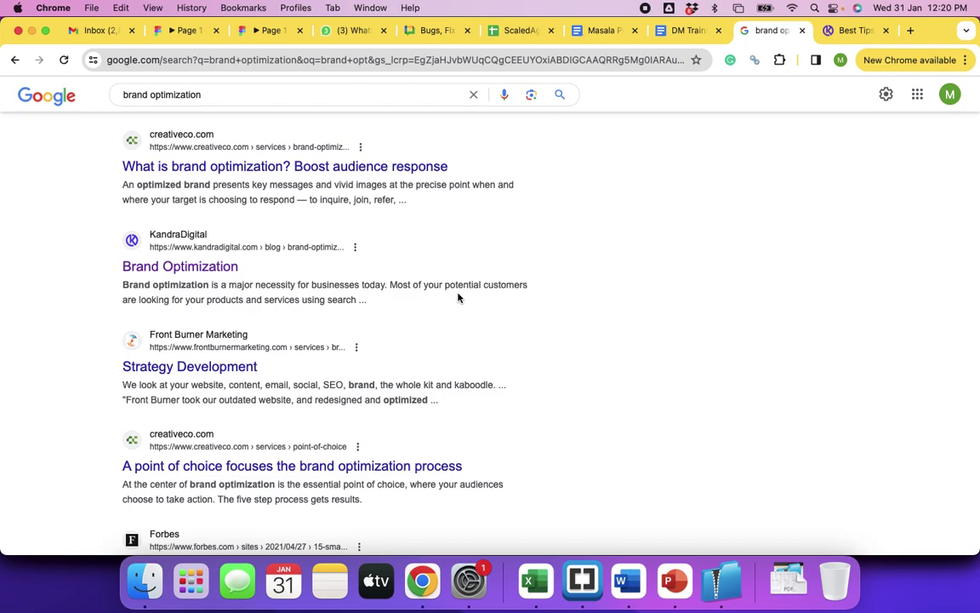
left_click(686, 30)
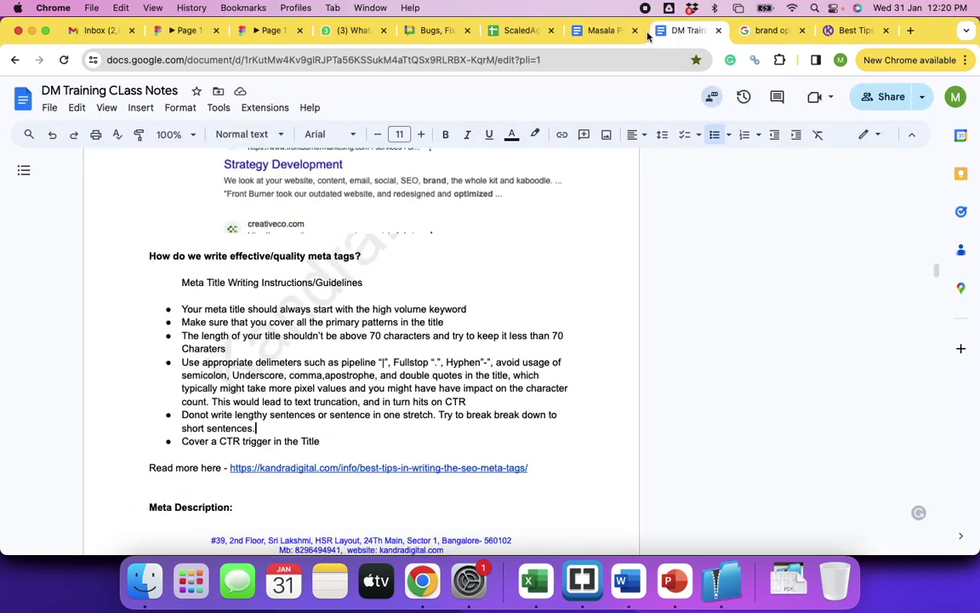
scroll(418, 348, "down", 3)
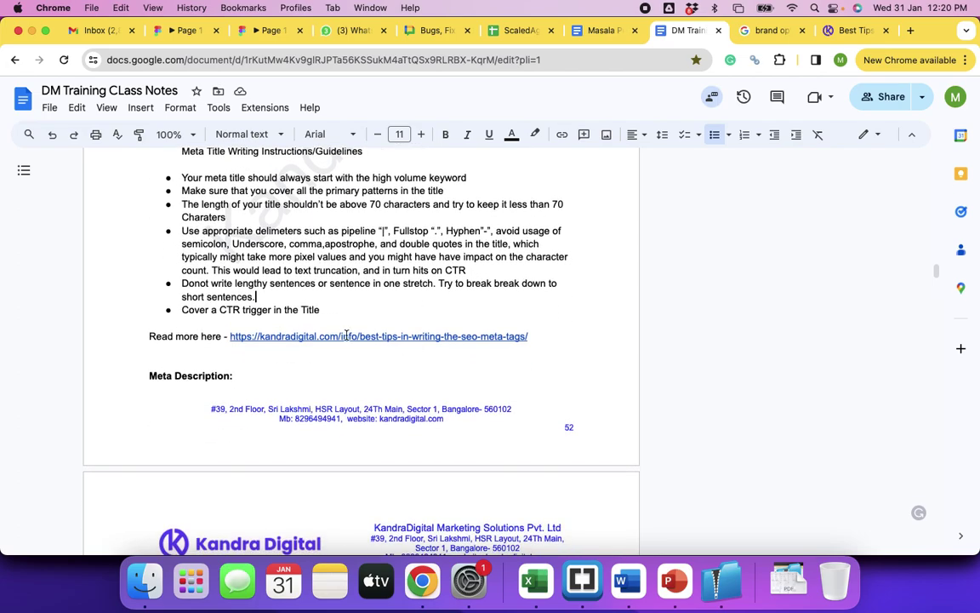
left_click(485, 359)
Step: Read the Kandra Digital blog article on SEO meta tags, examining the bakery example for starting titles with the highest volume keyword
left_click(855, 31)
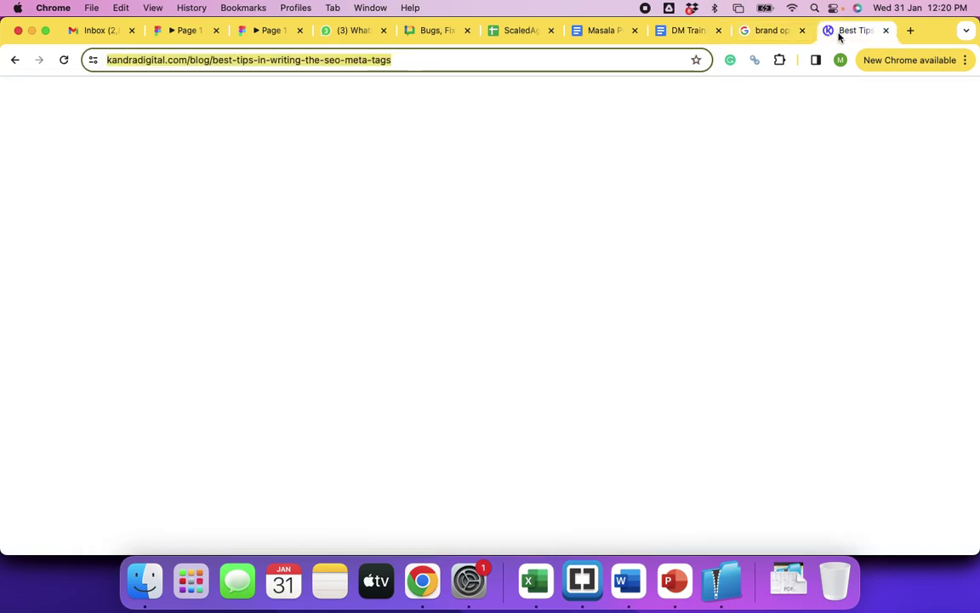
scroll(478, 343, "down", 10)
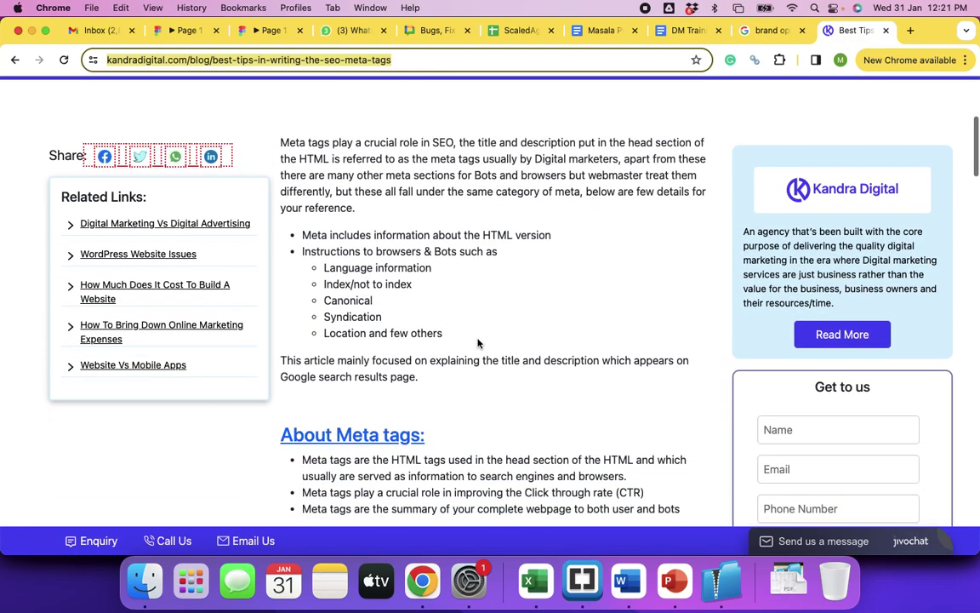
scroll(477, 343, "down", 9)
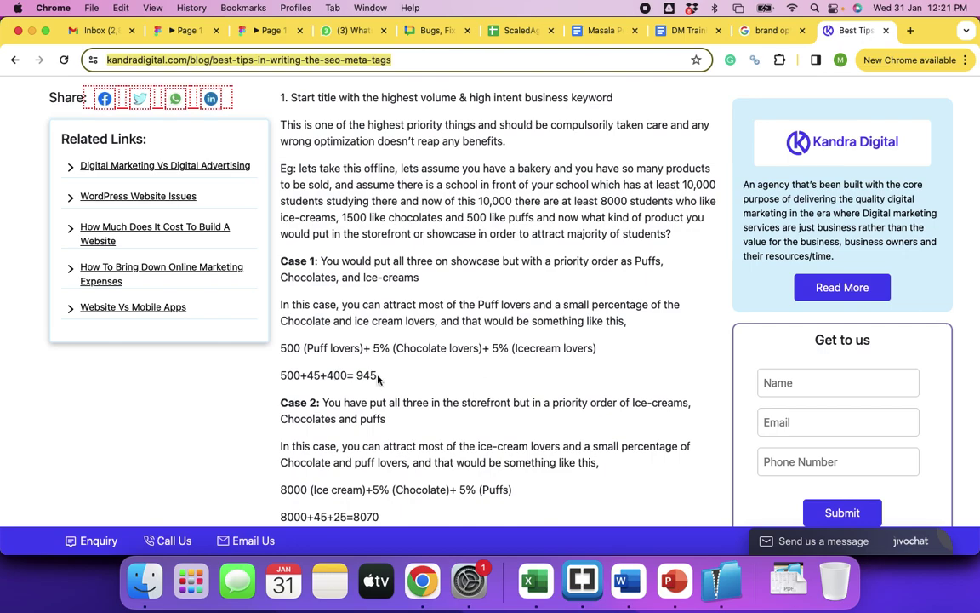
scroll(409, 361, "down", 3)
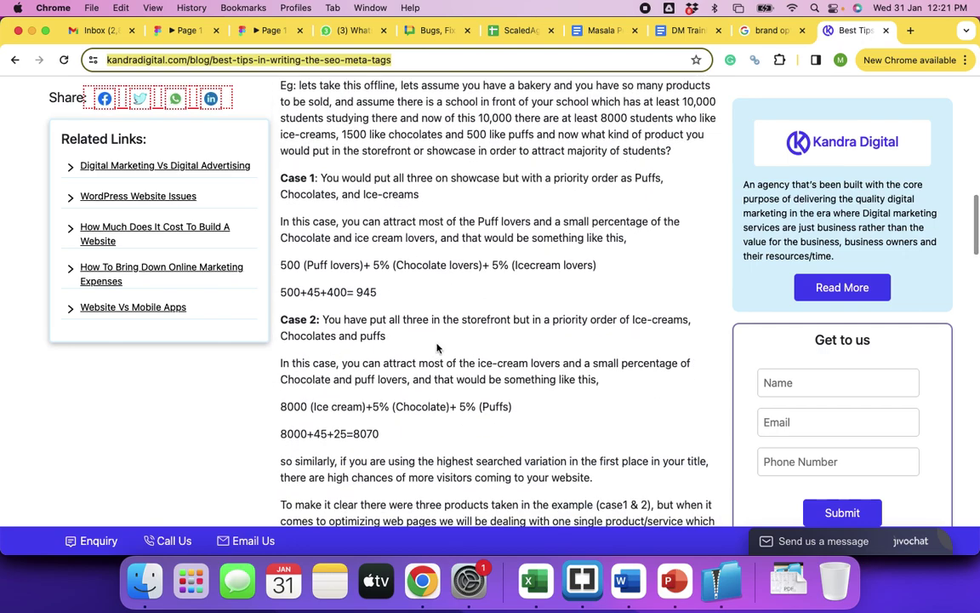
scroll(437, 347, "down", 2)
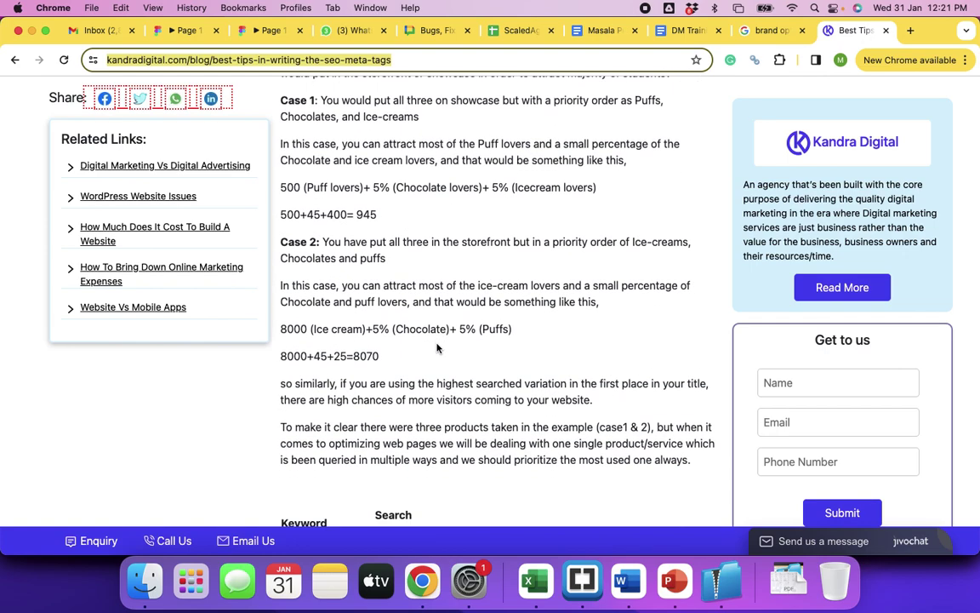
scroll(389, 368, "up", 1)
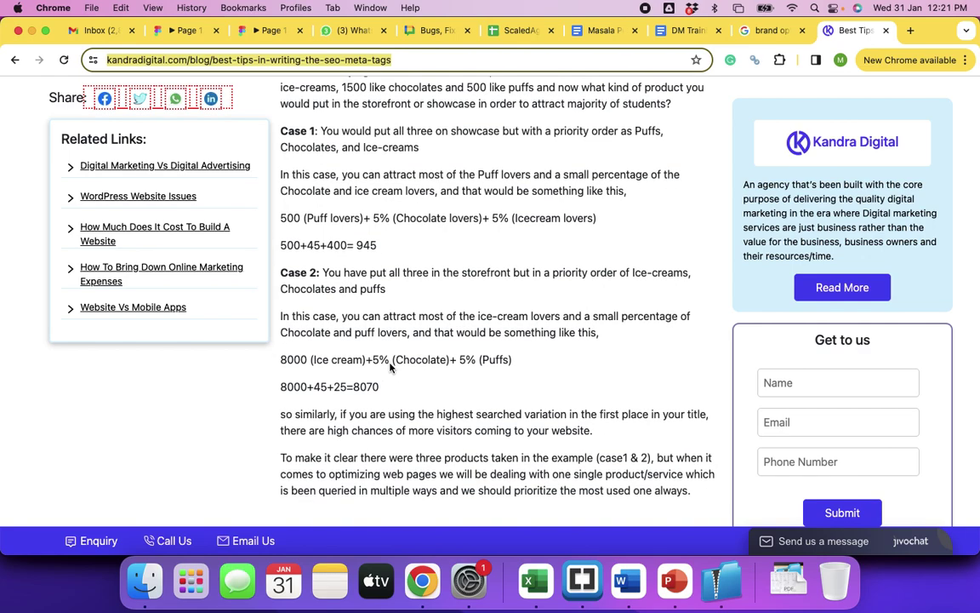
Step: Examine the blog's tips on title delimiters, keyword patterns, description length, calls to action, call out statements and special symbols
scroll(390, 366, "down", 10)
scroll(390, 365, "down", 13)
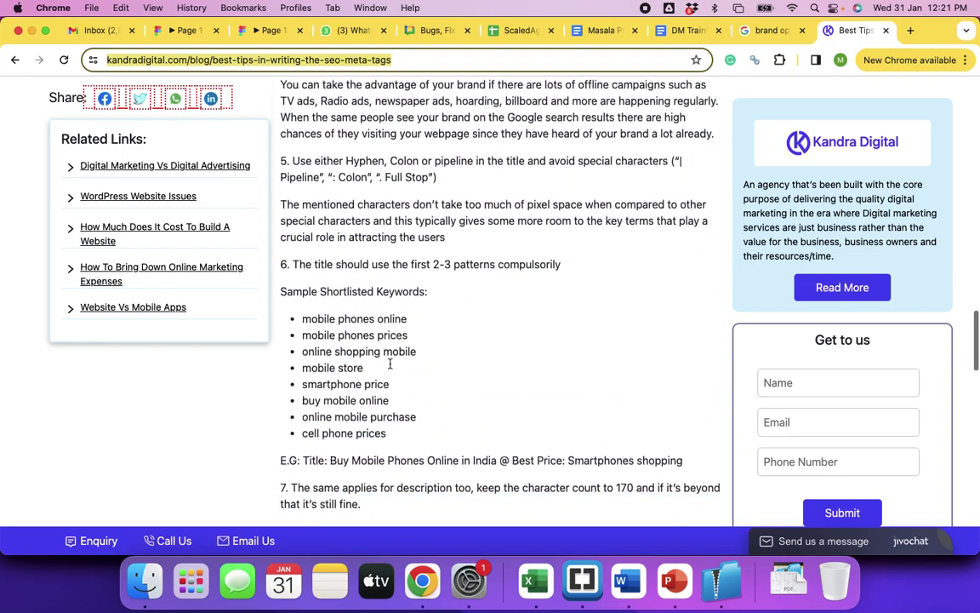
scroll(390, 364, "down", 1)
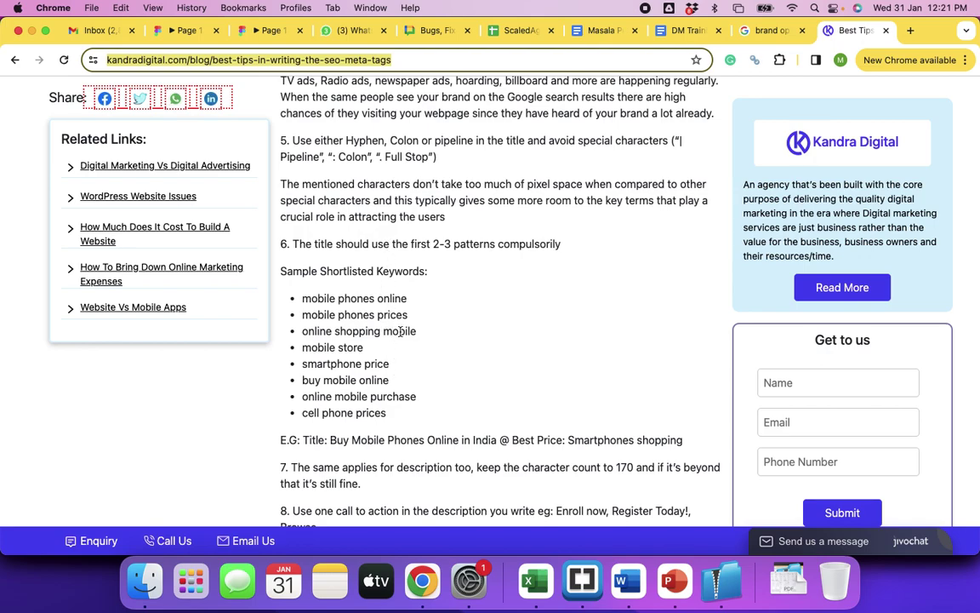
scroll(400, 331, "down", 4)
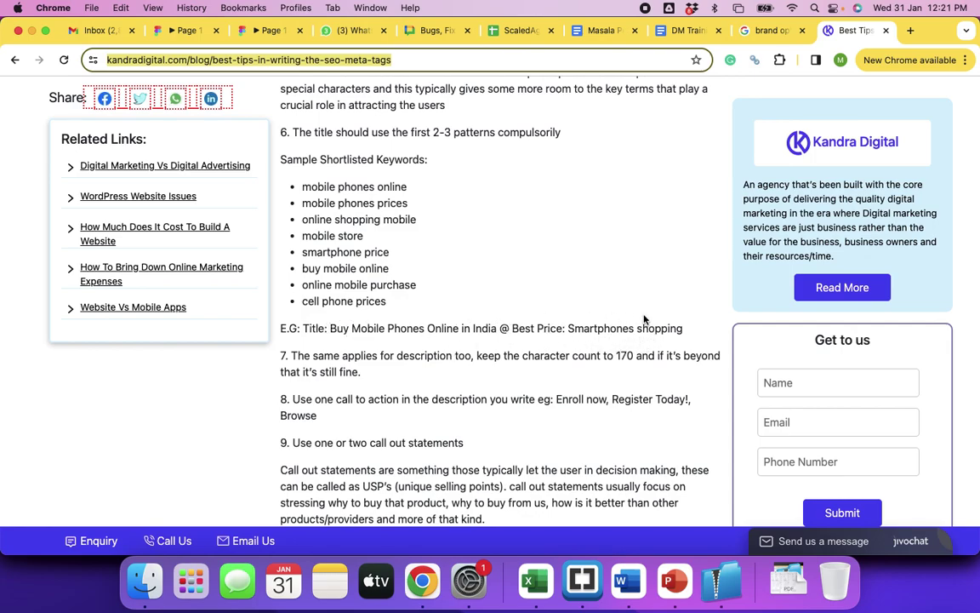
scroll(607, 357, "down", 5)
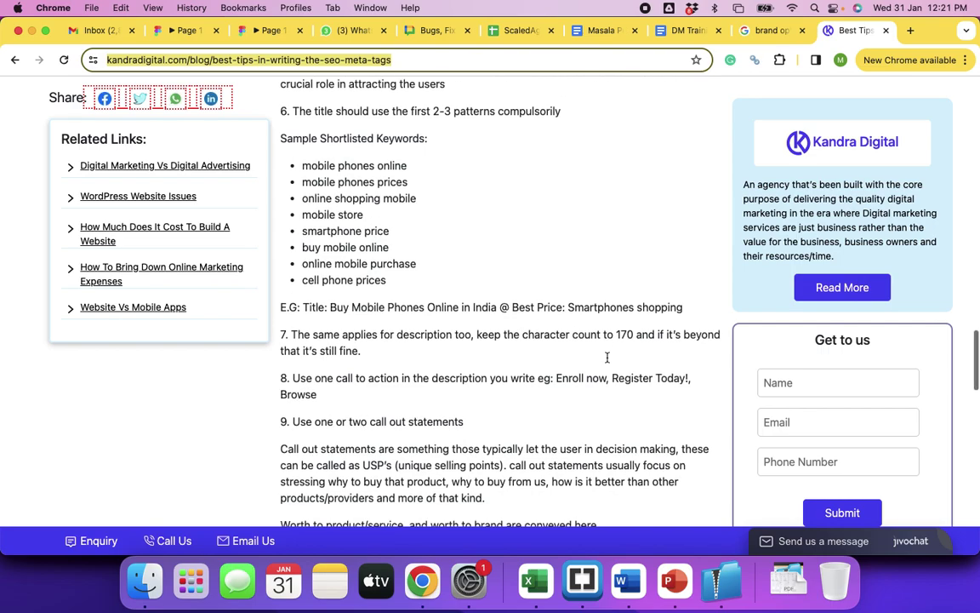
scroll(607, 358, "down", 2)
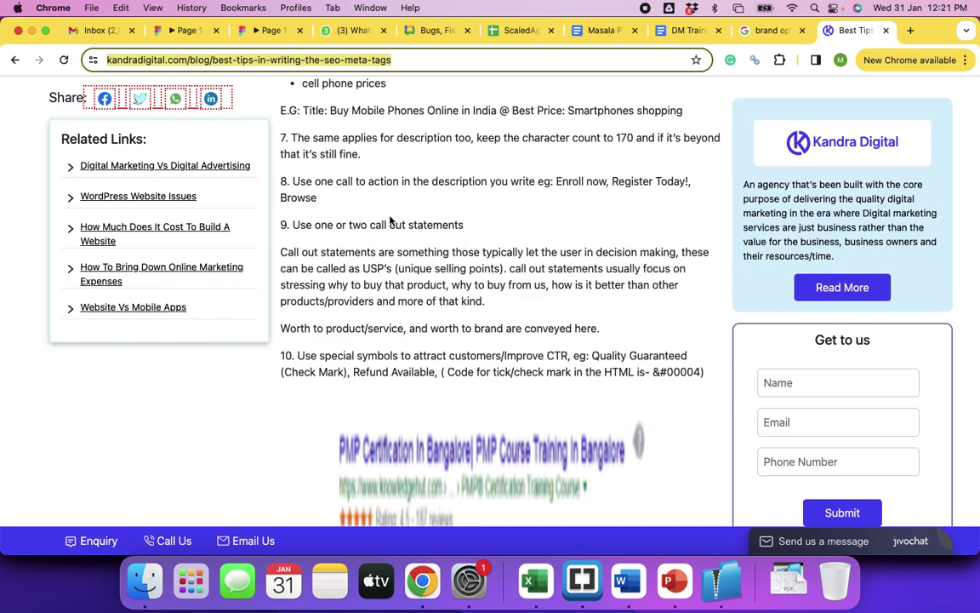
scroll(543, 138, "up", 3)
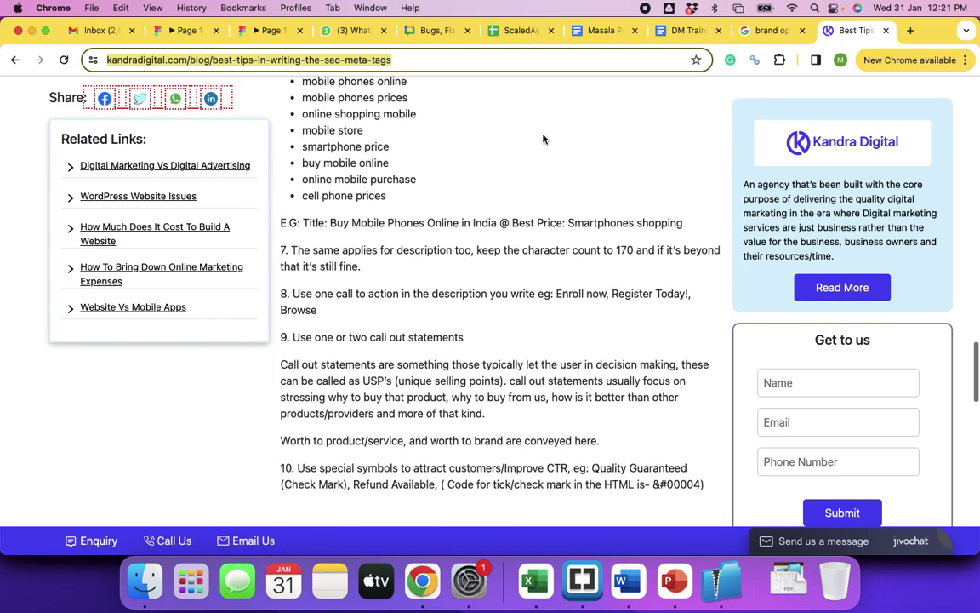
Step: Review the class notes from the primary and secondary keyword patterns through the meta title guidelines to the Meta Description heading
left_click(680, 30)
scroll(337, 313, "up", 5)
scroll(338, 309, "down", 5)
scroll(345, 358, "up", 5)
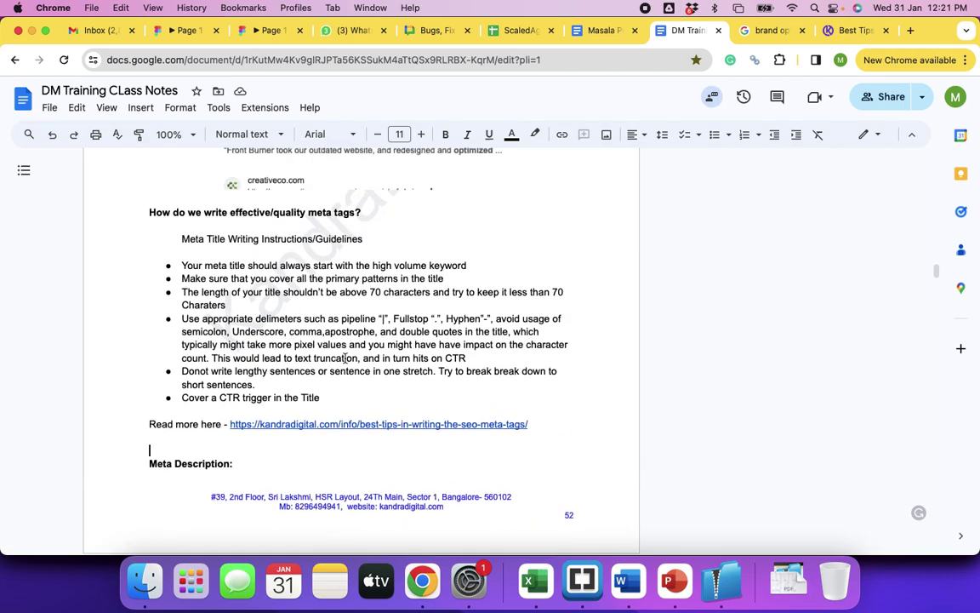
scroll(345, 358, "up", 15)
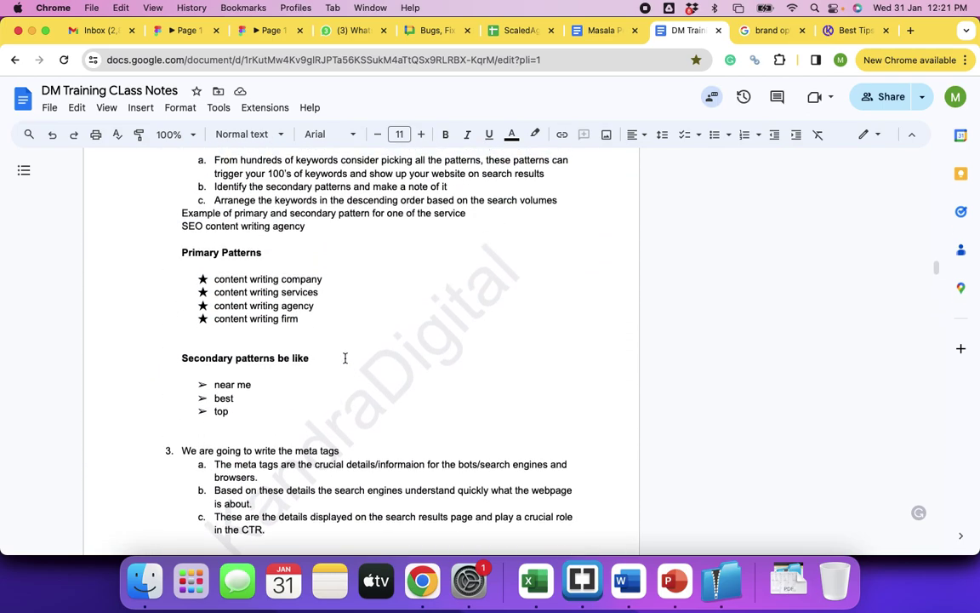
scroll(346, 359, "down", 15)
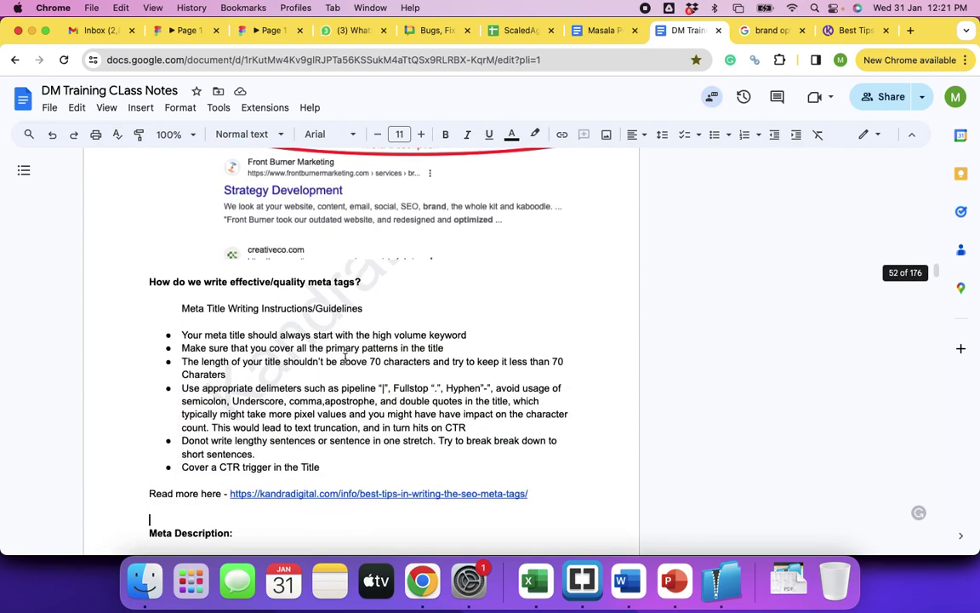
scroll(344, 356, "down", 5)
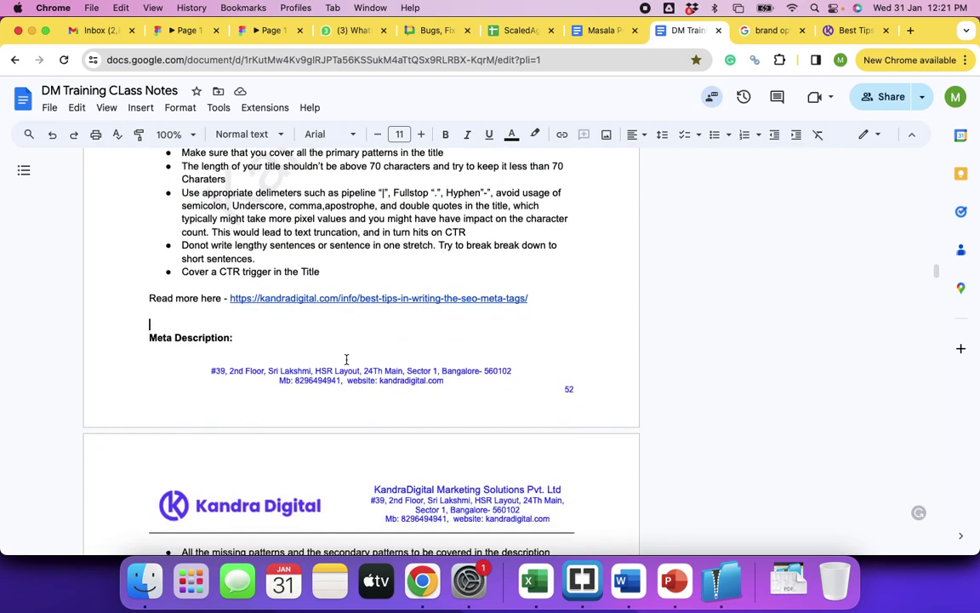
Step: Switch to Brackets and start a sample meta title a few lines below the comma-separated mango keywords, reading "Buy Mango Online In India |"
left_click(580, 579)
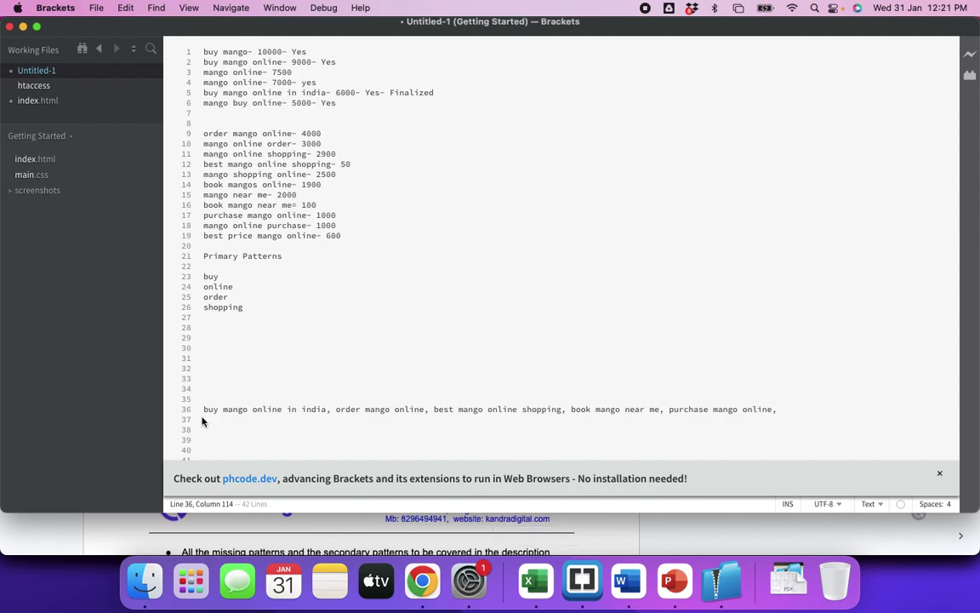
left_click(213, 446)
key("Return")
key("Return")
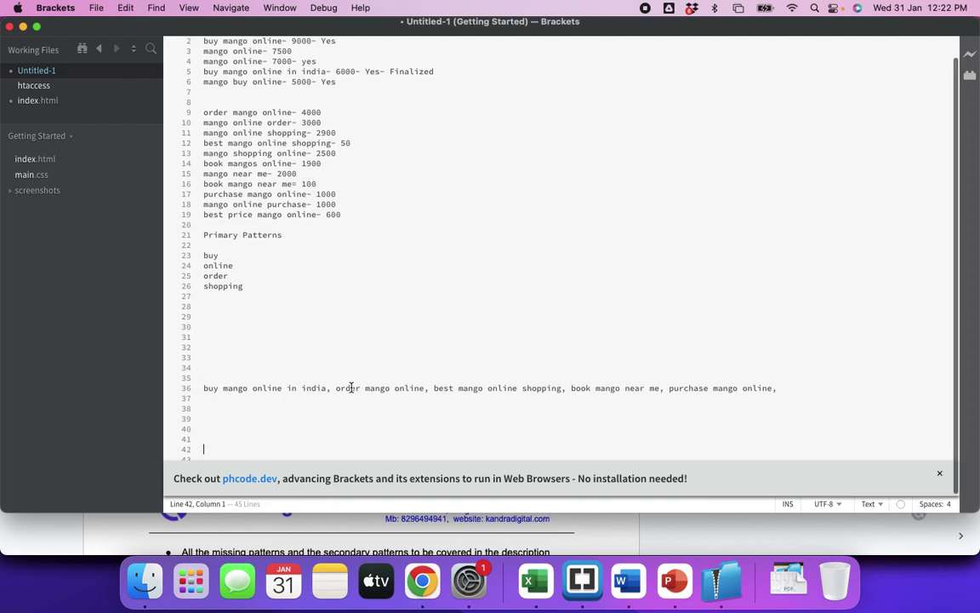
left_click(212, 428)
type("By")
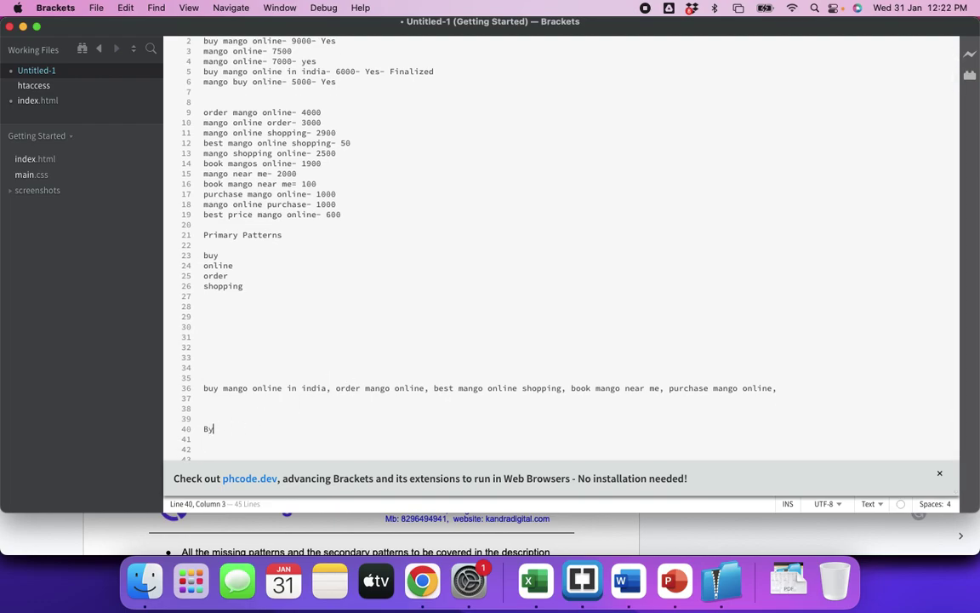
key("BackSpace")
type("uy Mango Online In India |")
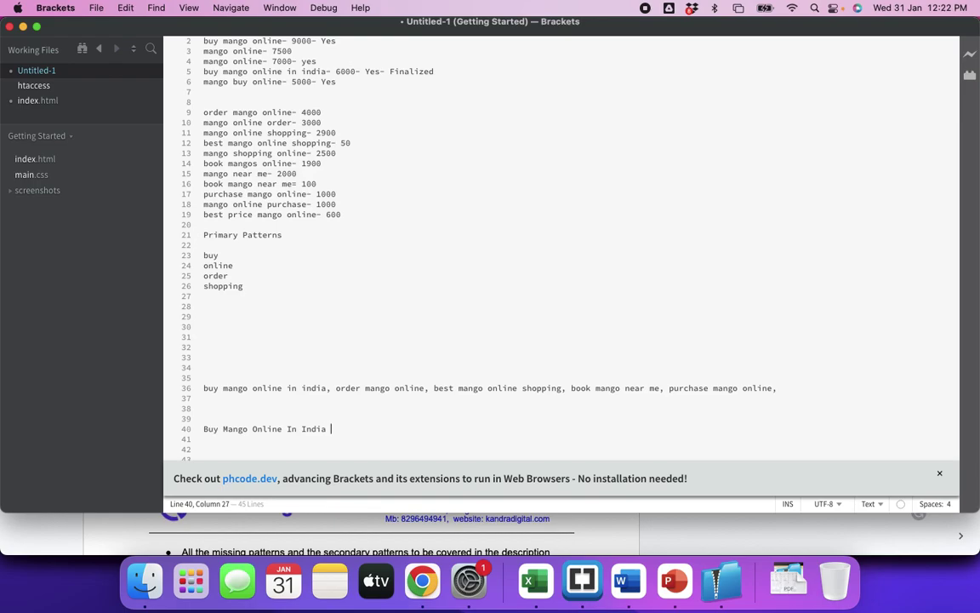
Step: Complete the sample meta title with "Order Now To Your Door Steps @ Best Price" after the pipeline delimiter
type(" Order Now To Your Door Steps")
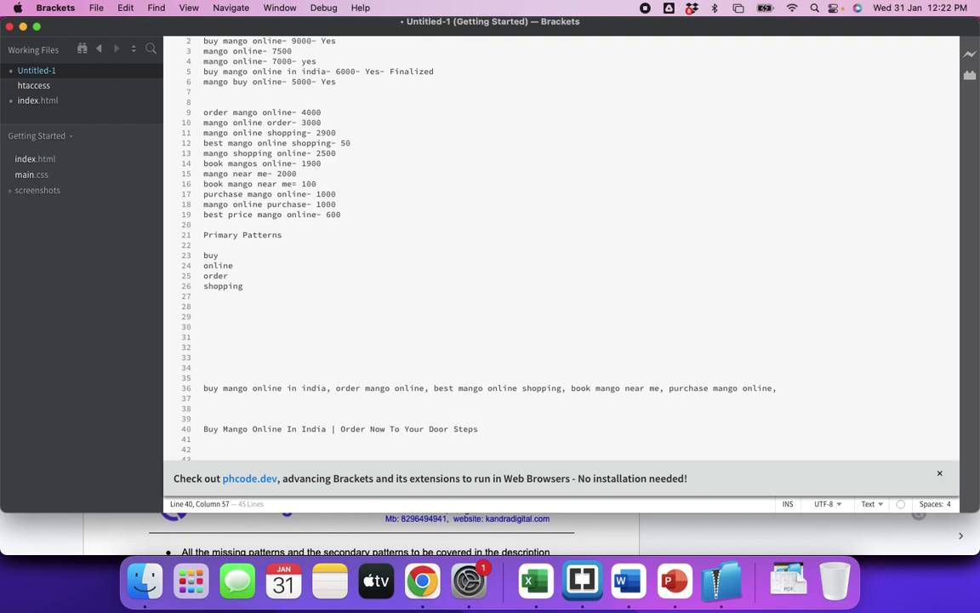
key("BackSpace")
key("BackSpace")
key("BackSpace")
key("BackSpace")
key("BackSpace")
type("Steps @ Best Price")
Step: Check the character count of the whole mango title, and highlight its keywords "Buy" and "In India"
left_click_drag(551, 430, 202, 429)
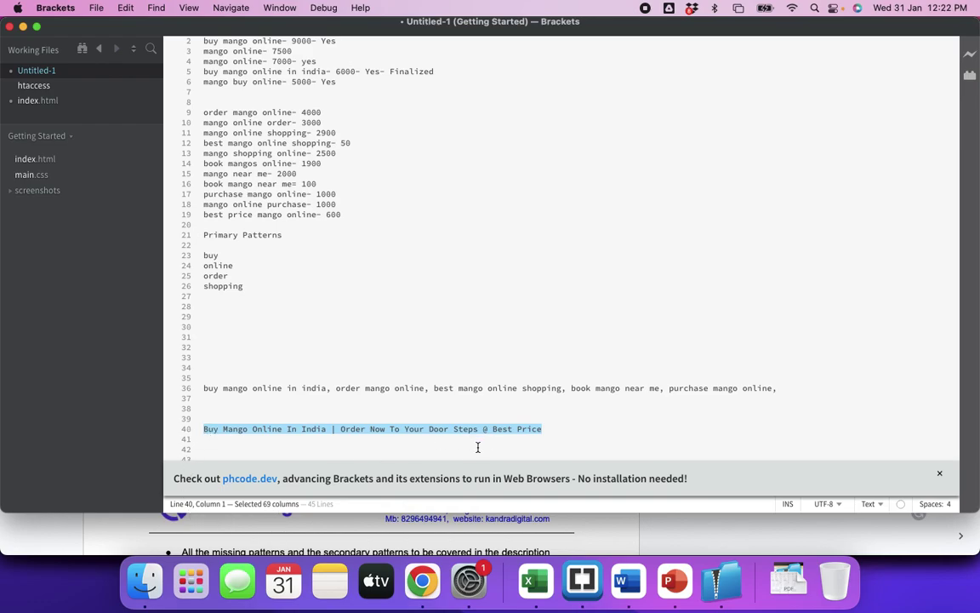
left_click(549, 432)
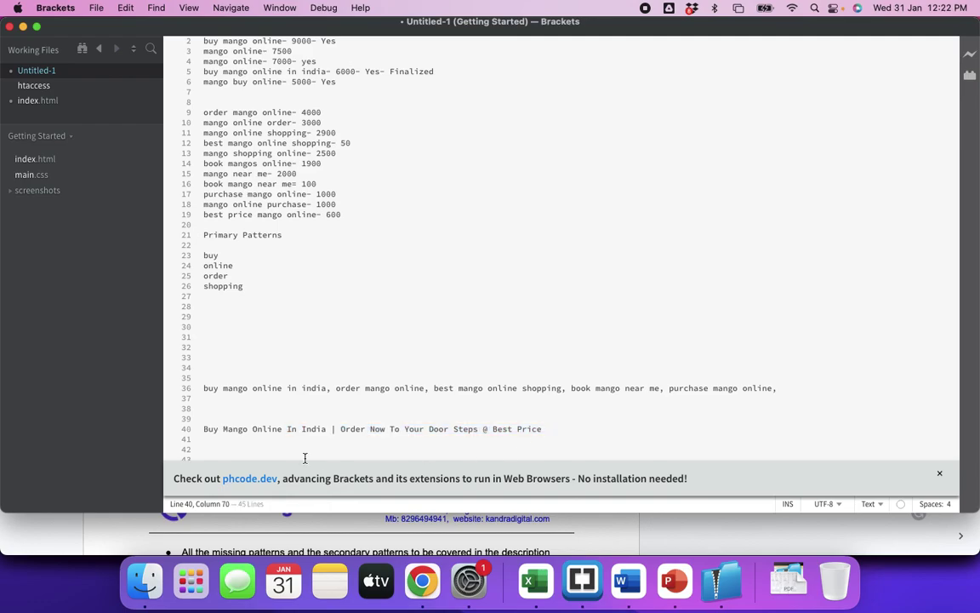
double_click(208, 429)
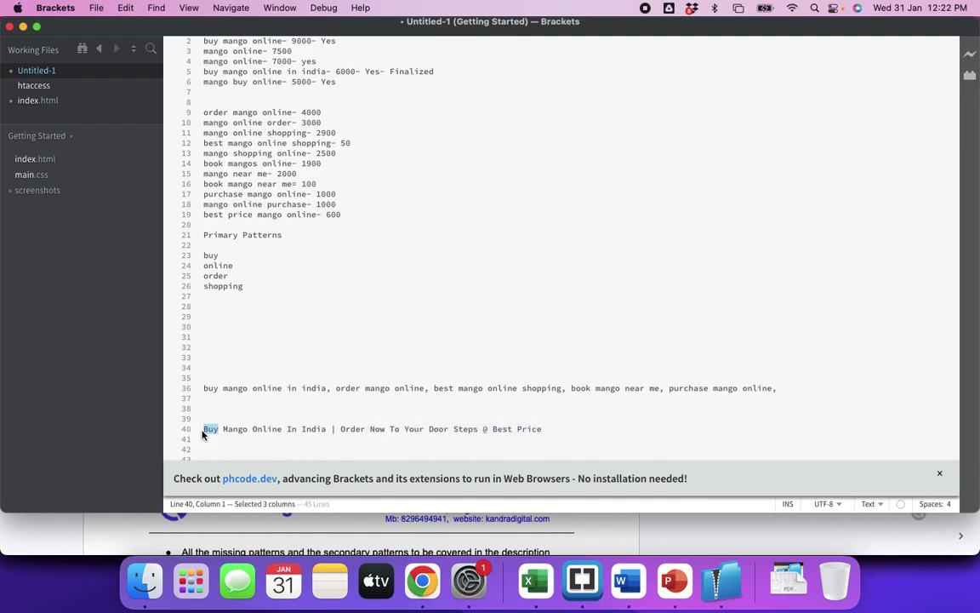
left_click_drag(253, 430, 301, 431)
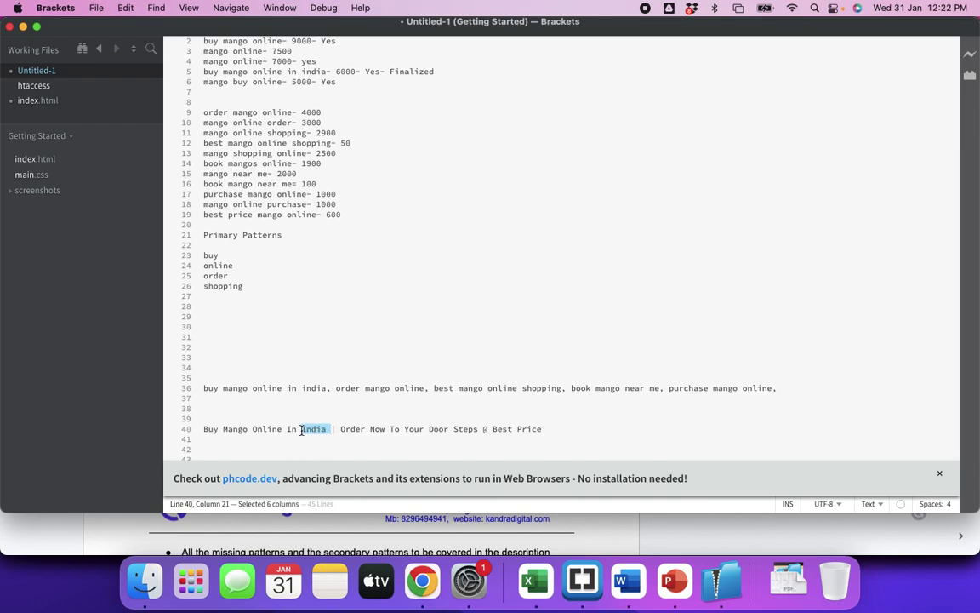
left_click_drag(287, 431, 325, 432)
Step: Add blank lines below the mango title and highlight its closing part "Your Door Steps @ Best Price"
left_click(562, 435)
key("Down")
key("Down")
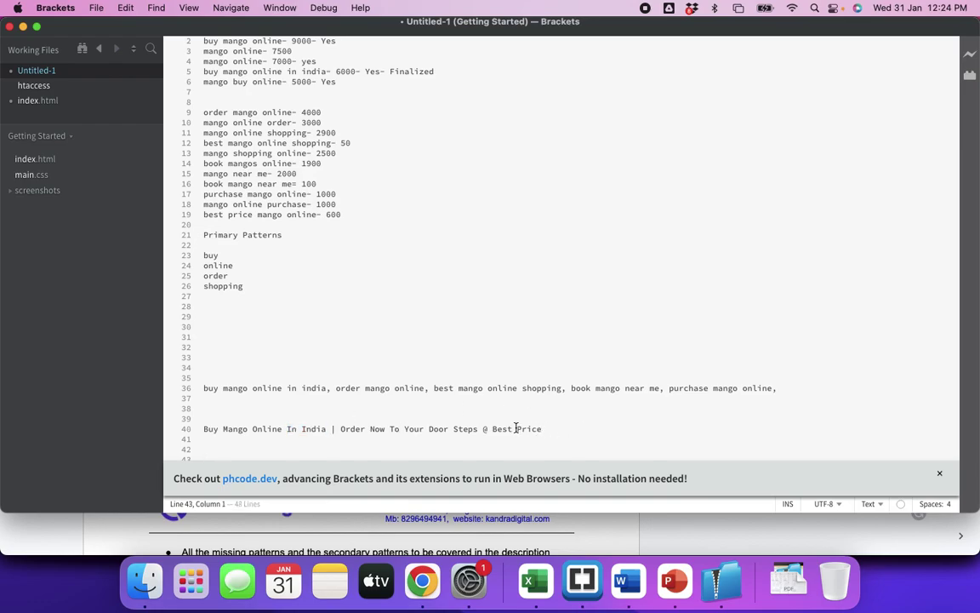
scroll(516, 428, "down", 3)
left_click(415, 398)
left_click_drag(406, 398, 541, 398)
left_click(543, 398)
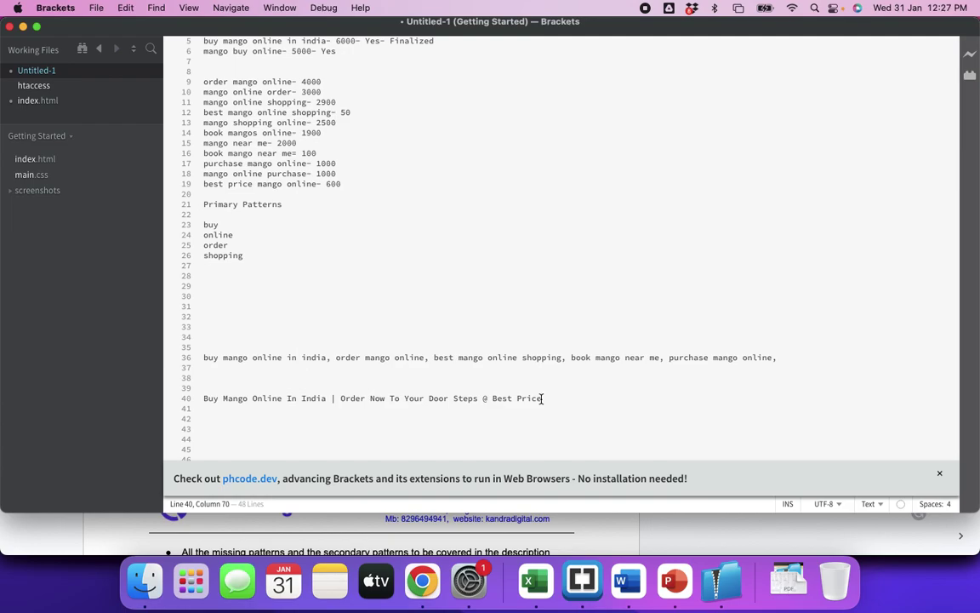
Step: Return to the class notes in Chrome and examine the meta description guidelines and the content writing title and description example
key("super+Tab")
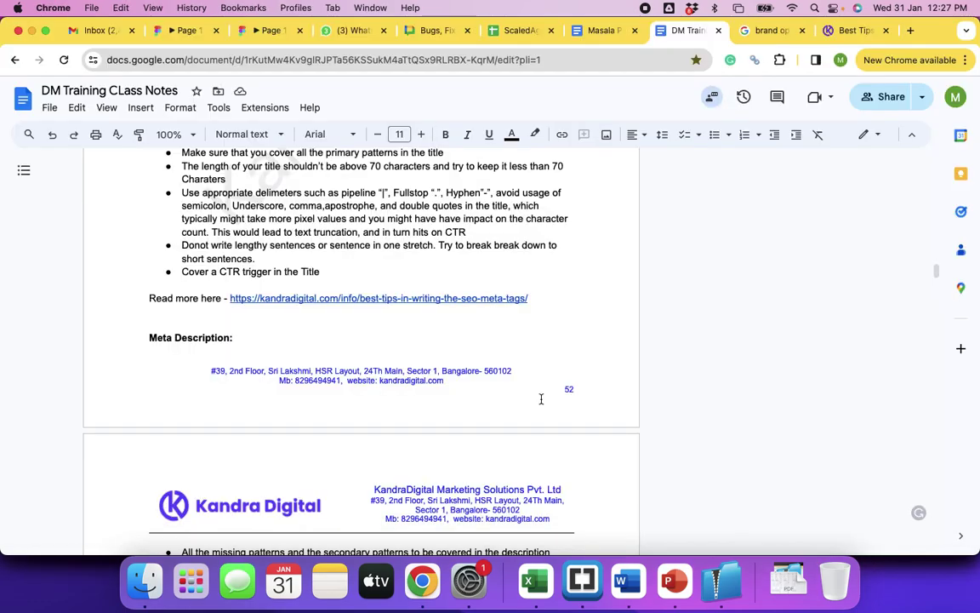
scroll(507, 357, "down", 5)
scroll(508, 357, "up", 2)
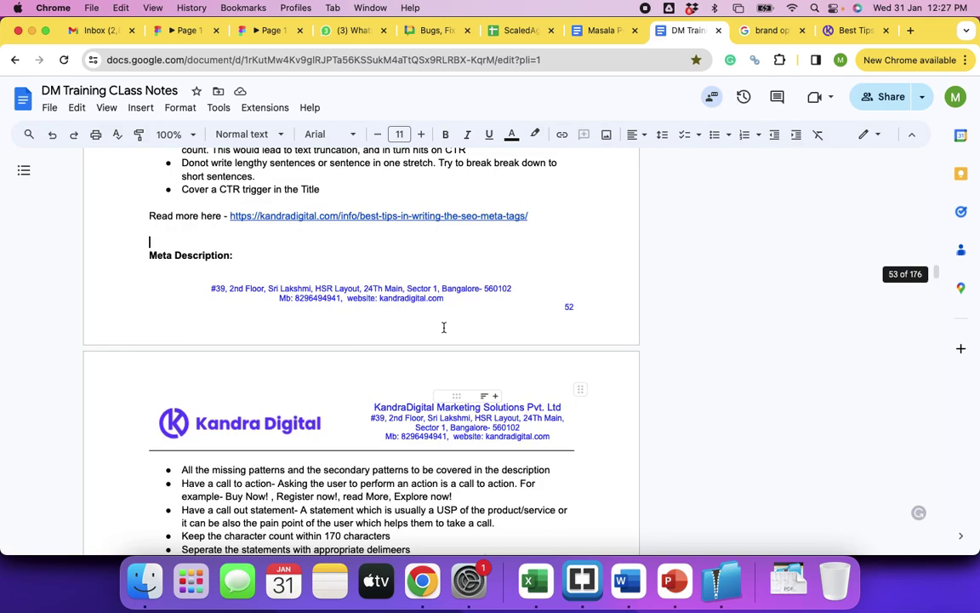
scroll(342, 446, "down", 4)
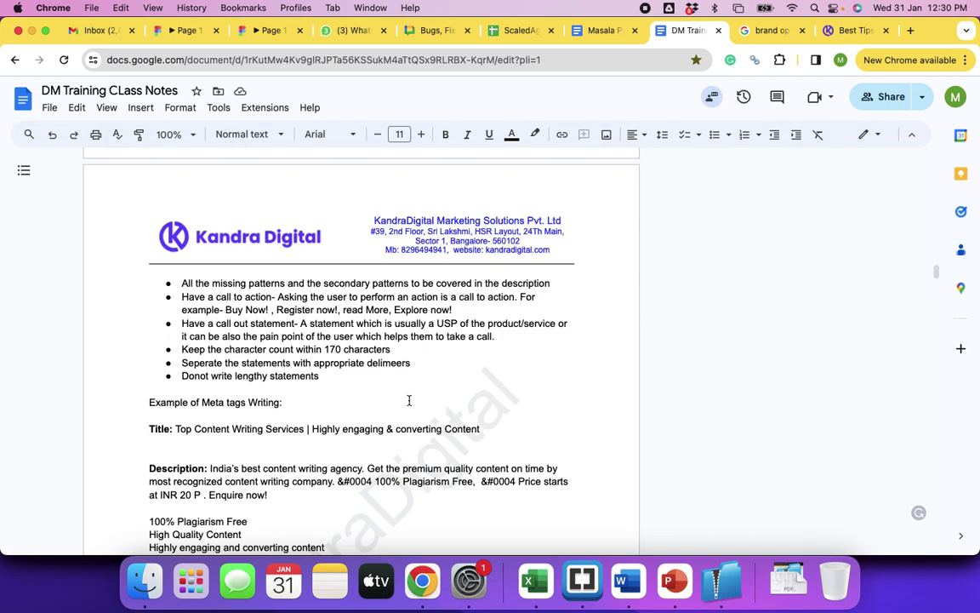
scroll(408, 400, "down", 3)
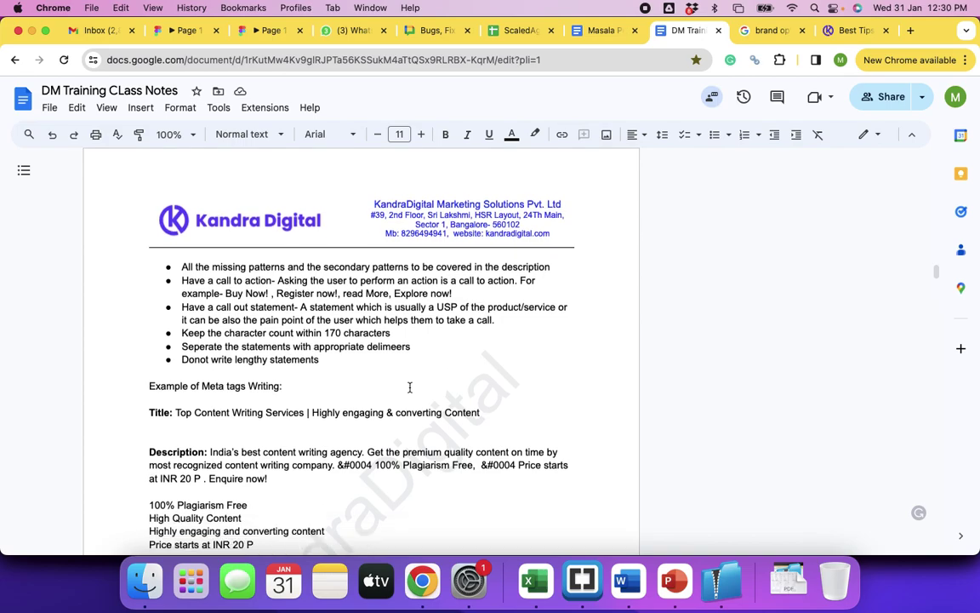
Step: Highlight the first "&#0004" symbol code in the sample content writing meta description
scroll(409, 387, "up", 2)
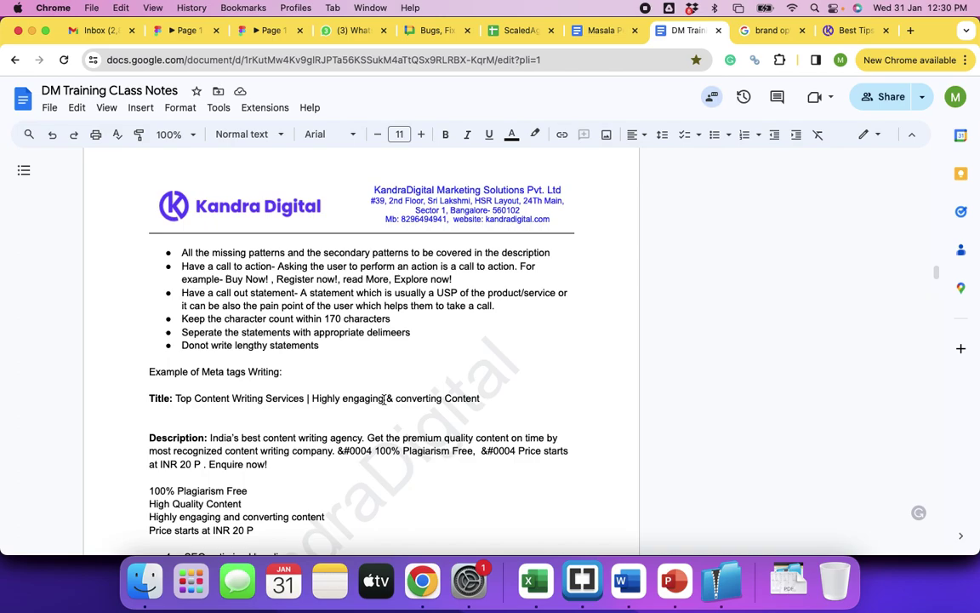
left_click(347, 452)
left_click_drag(366, 452, 371, 451)
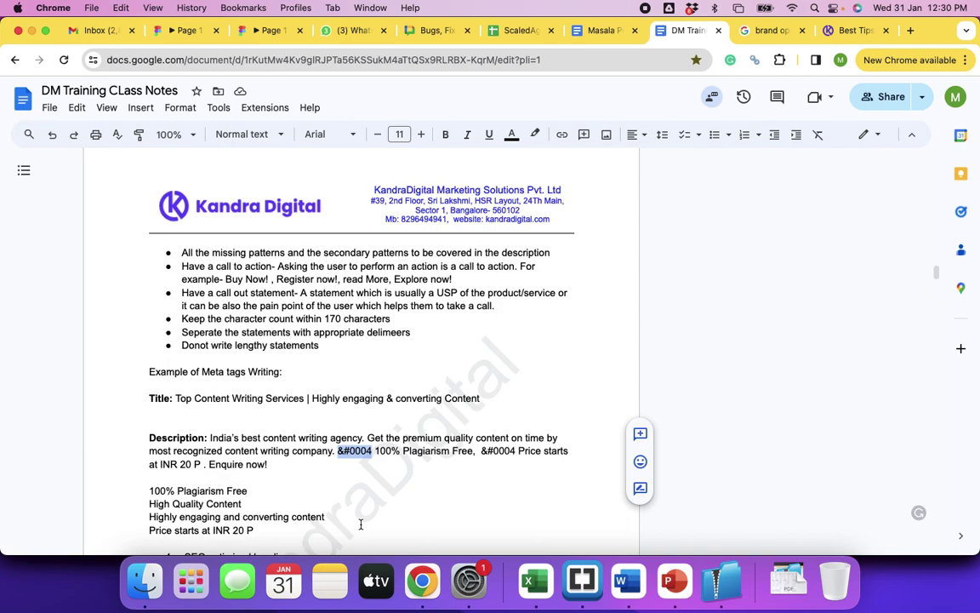
Step: Switch to the open Google results and search for the site's indexed pages with "site:learnnthrive.com"
left_click(762, 31)
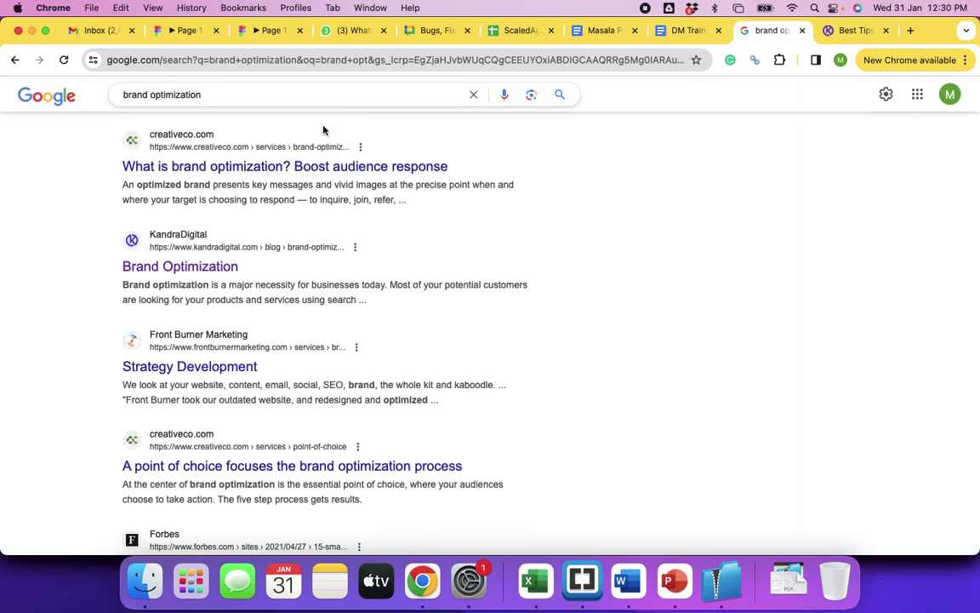
left_click(273, 99)
key("super+a")
type("csm")
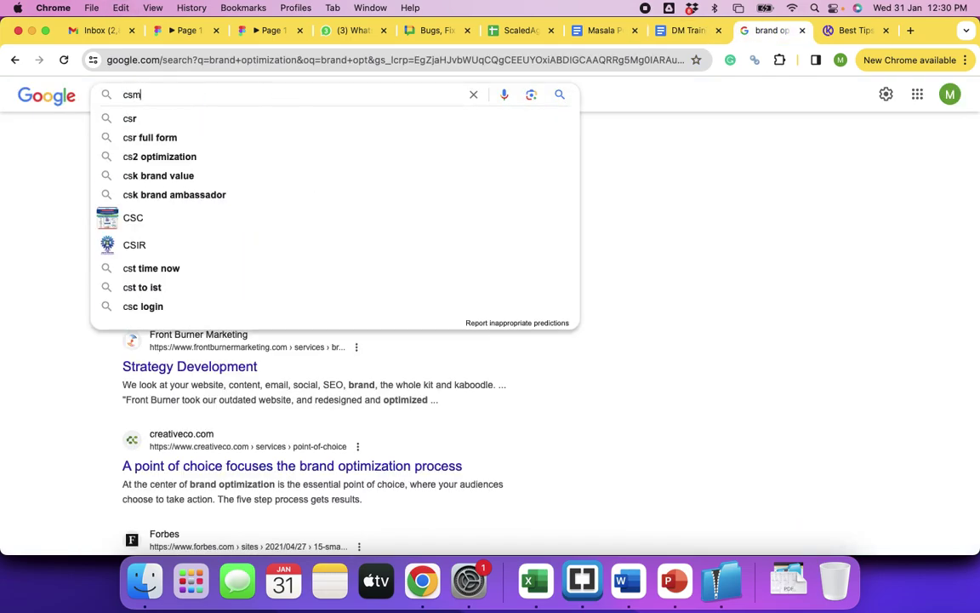
key("super+a")
type("site")
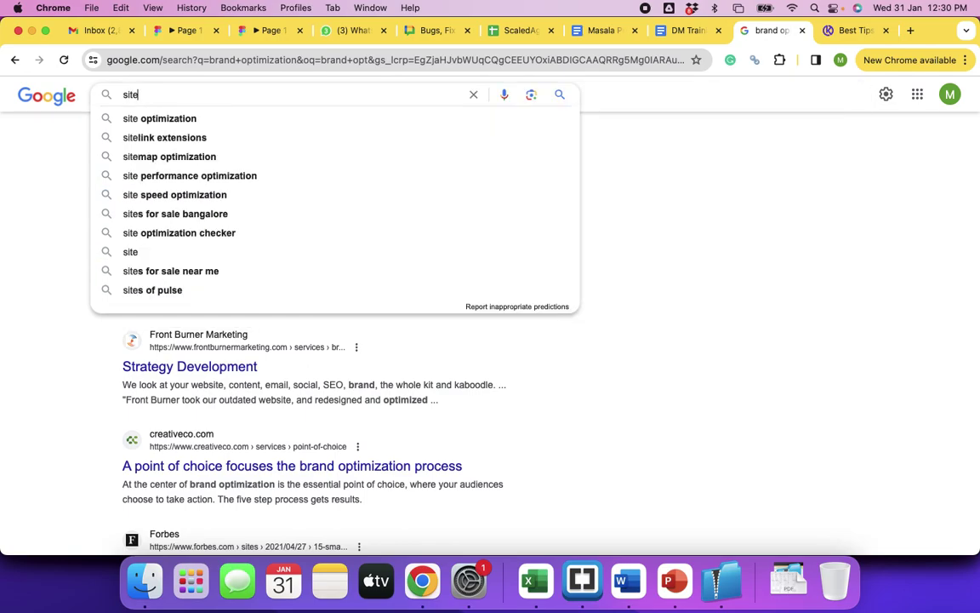
type(":learnn")
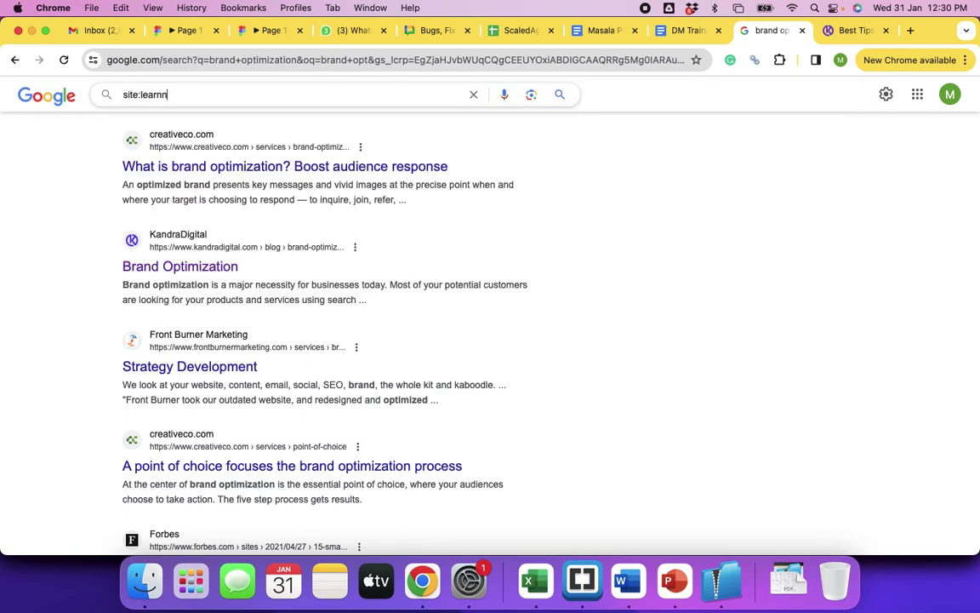
type("thrive.com")
key("Return")
Step: Find the PostgreSQL Training Course result and highlight the tick-marked phrases and the first tick symbol in its description
scroll(408, 258, "down", 10)
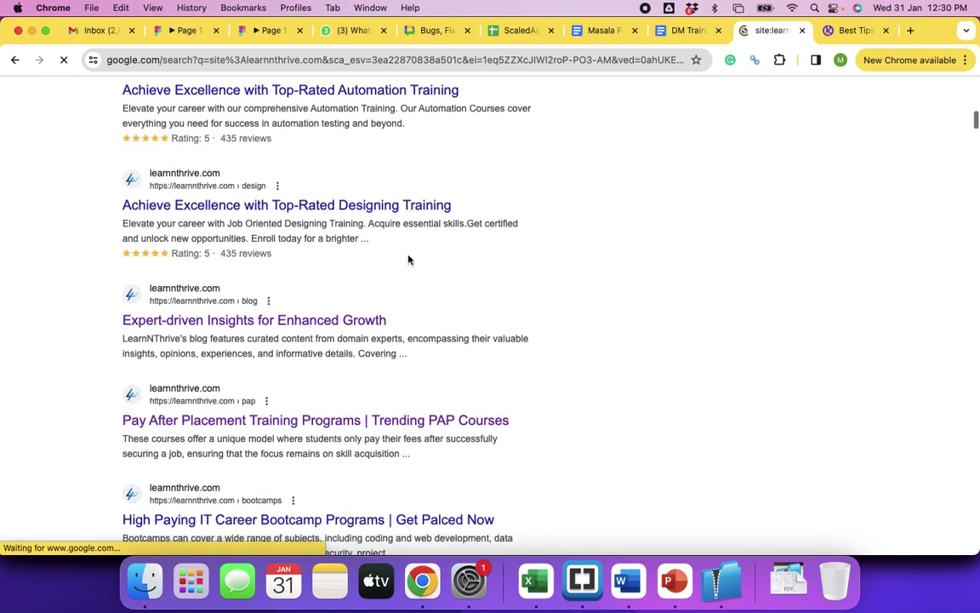
scroll(408, 259, "down", 15)
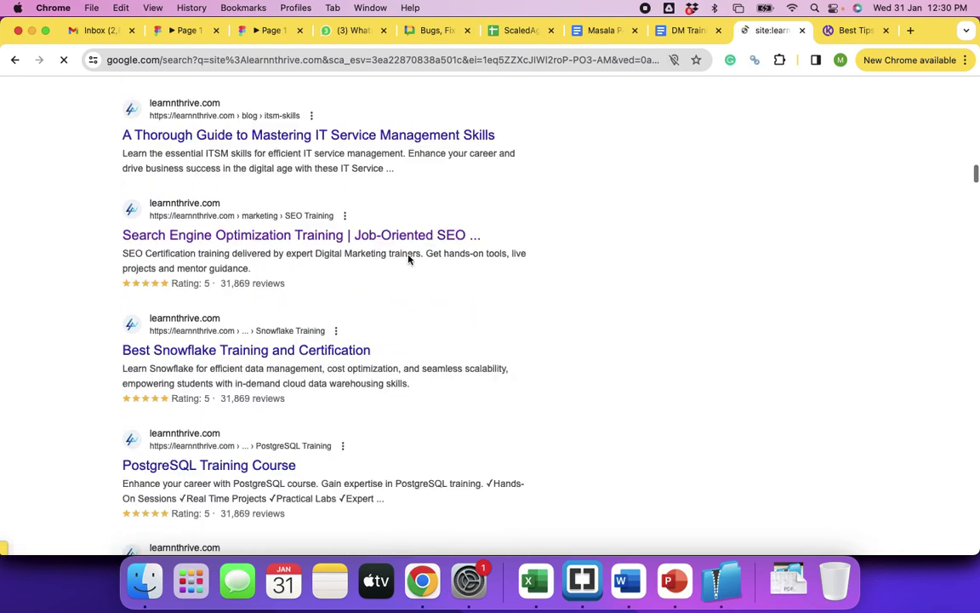
scroll(408, 259, "down", 2)
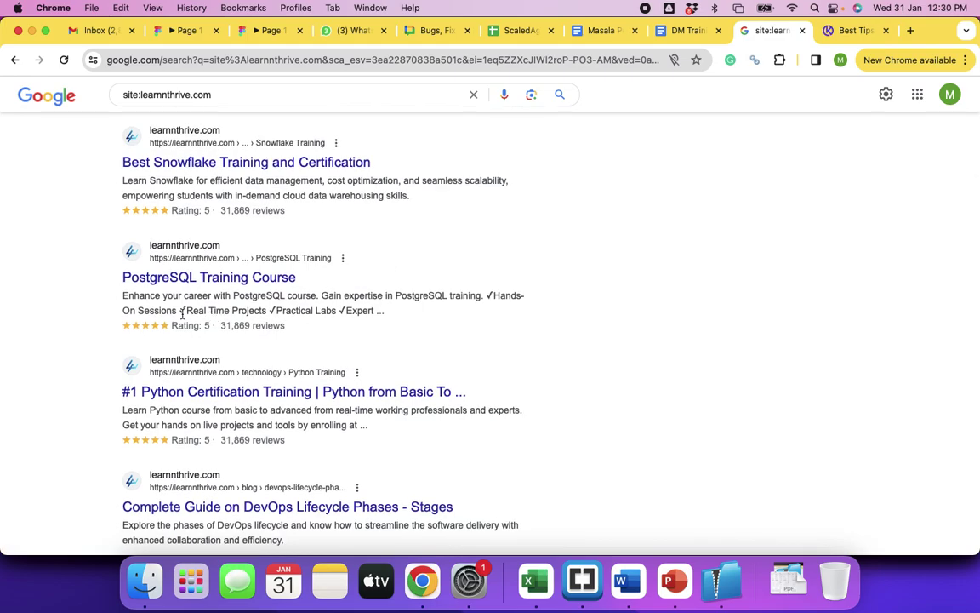
left_click_drag(180, 311, 374, 312)
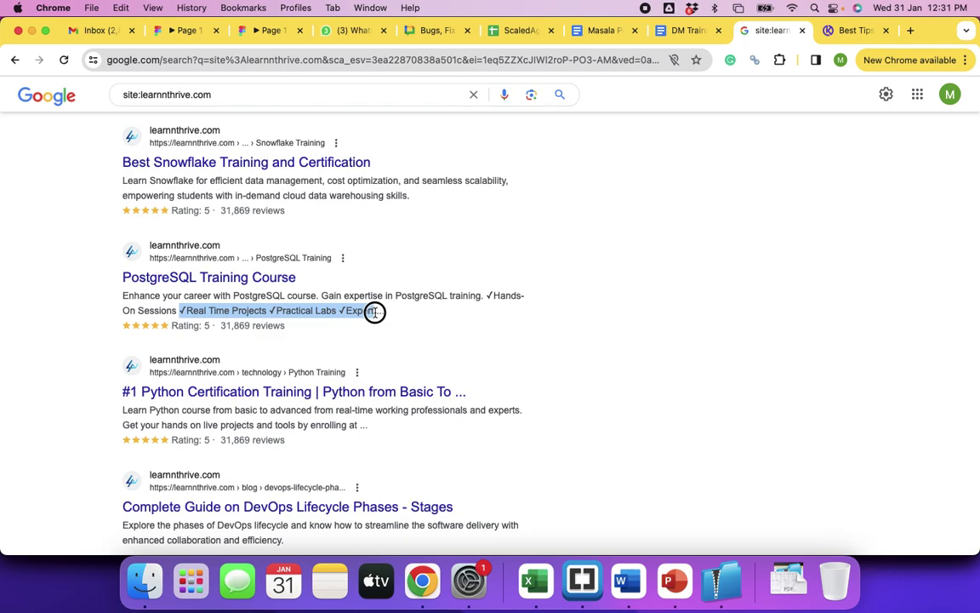
left_click_drag(486, 296, 178, 312)
left_click(551, 390)
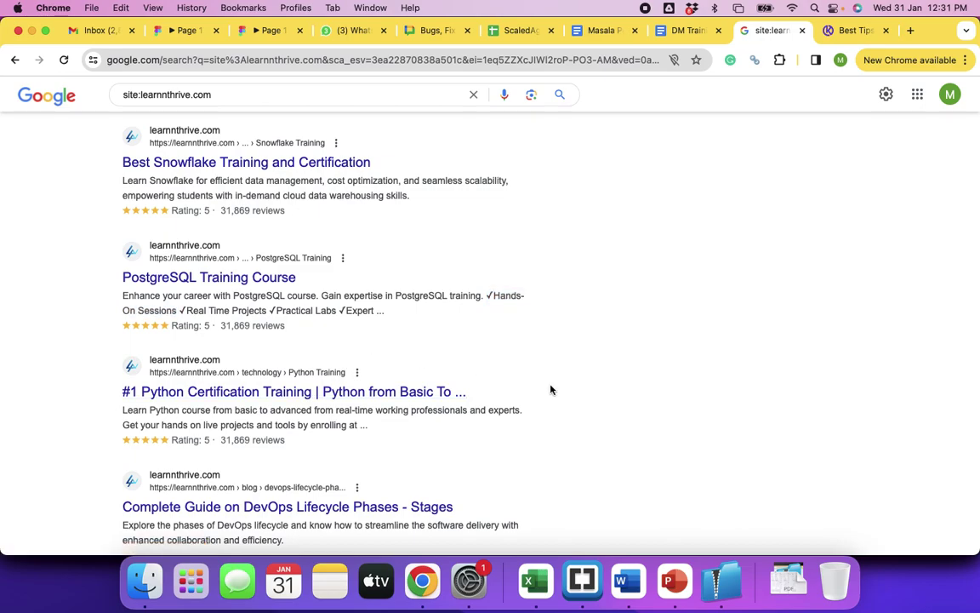
left_click(487, 295)
left_click_drag(487, 295, 495, 295)
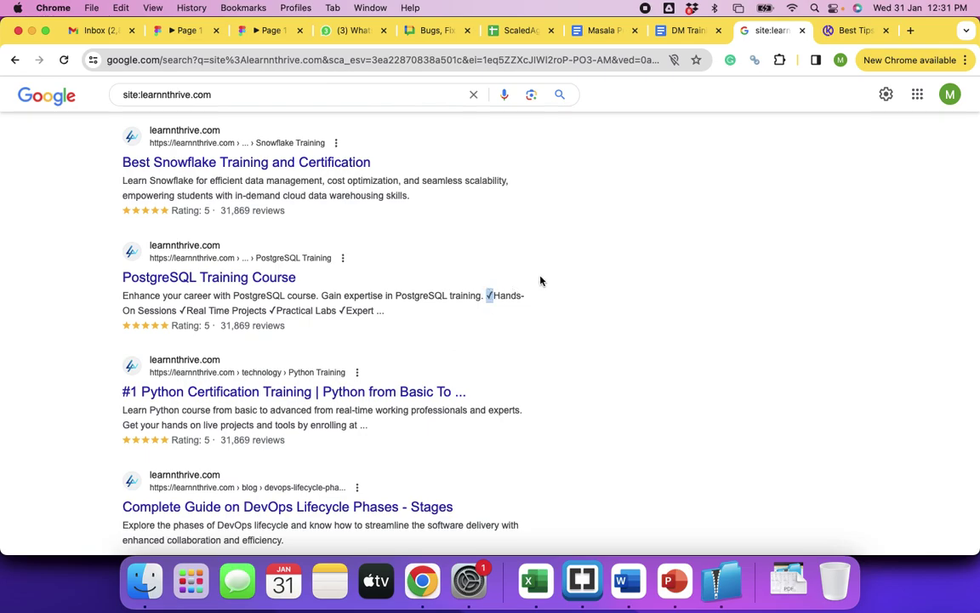
Step: Return to the class notes and highlight the sample description's symbol code and its text from "India's best" through "100% Plagiarism Free"
left_click(662, 32)
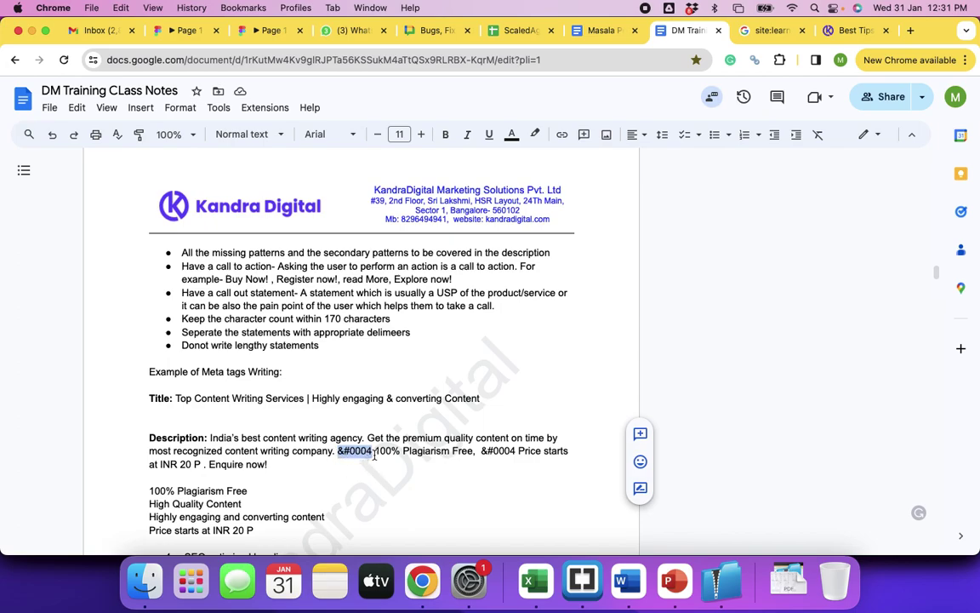
left_click_drag(372, 452, 340, 448)
left_click_drag(474, 451, 205, 444)
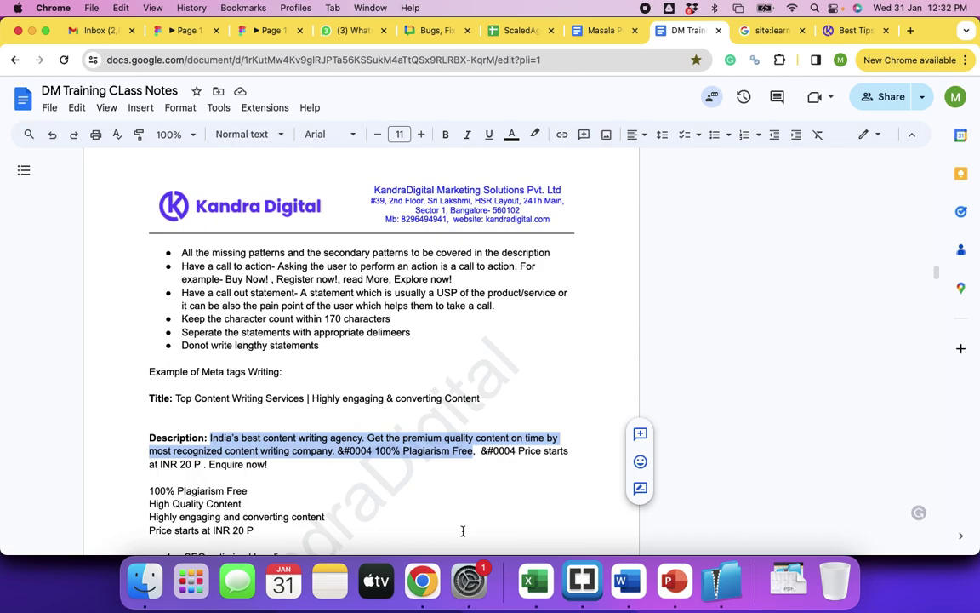
Step: Highlight the call-out statements below the sample description, first "100% Plagiarism Free" and finally all four through "Price starts at INR 20 P"
scroll(307, 460, "down", 3)
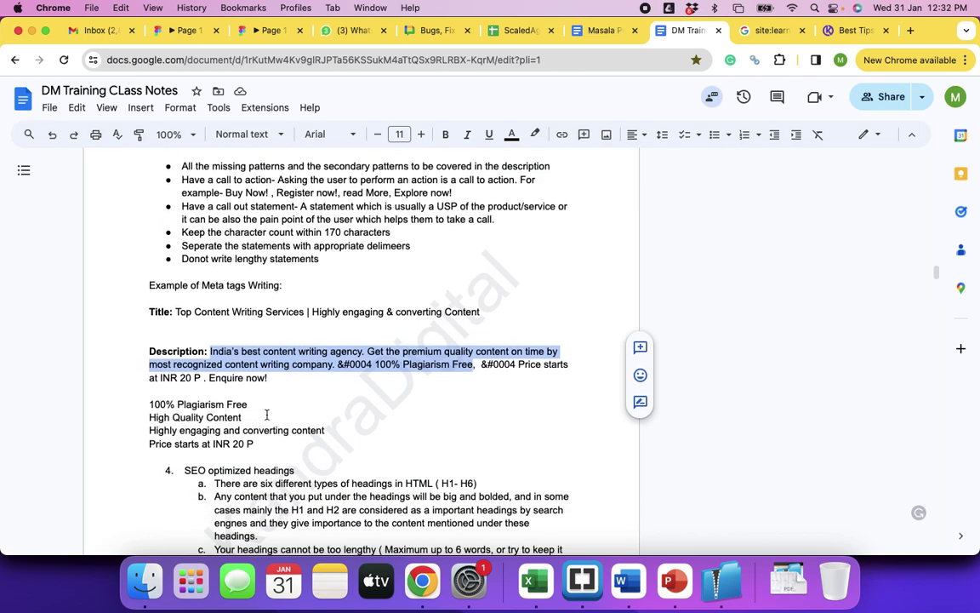
left_click_drag(264, 405, 147, 406)
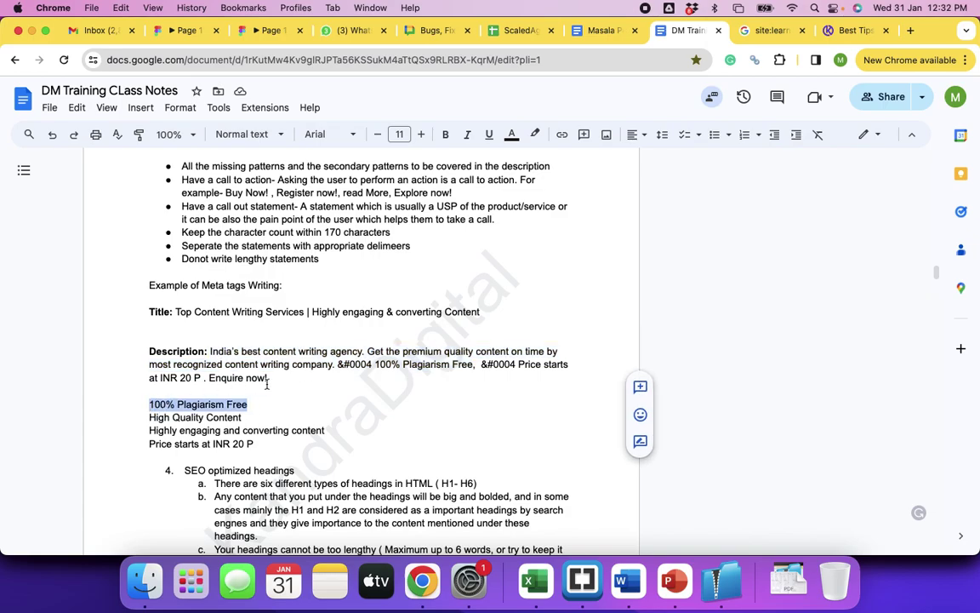
scroll(272, 383, "down", 1)
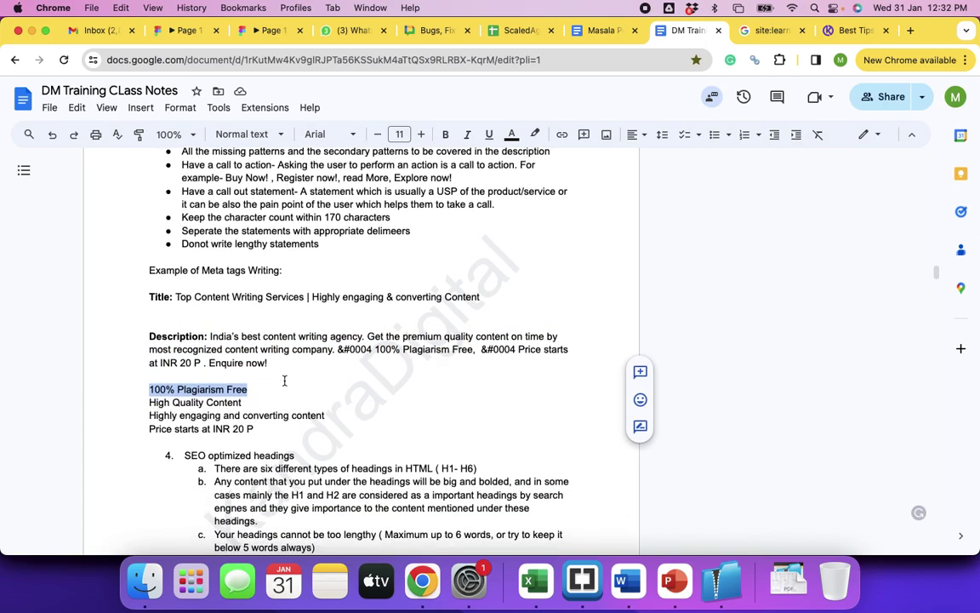
scroll(284, 381, "down", 1)
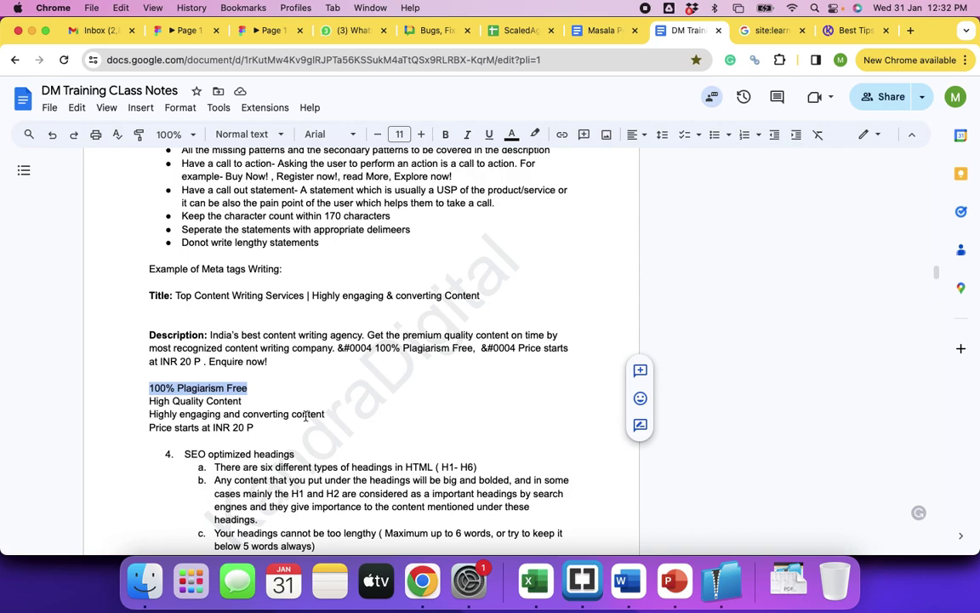
left_click_drag(253, 428, 146, 391)
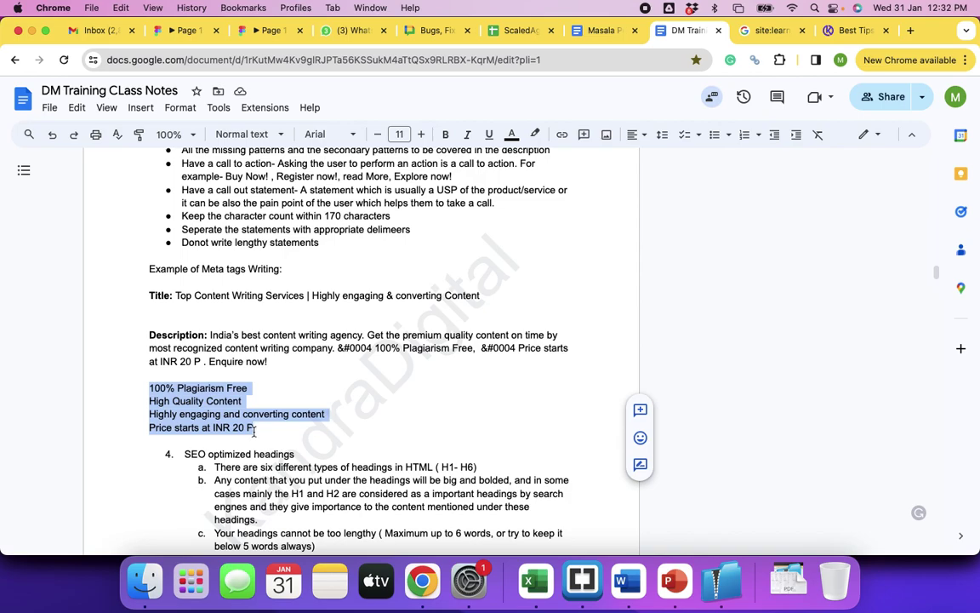
left_click(272, 428)
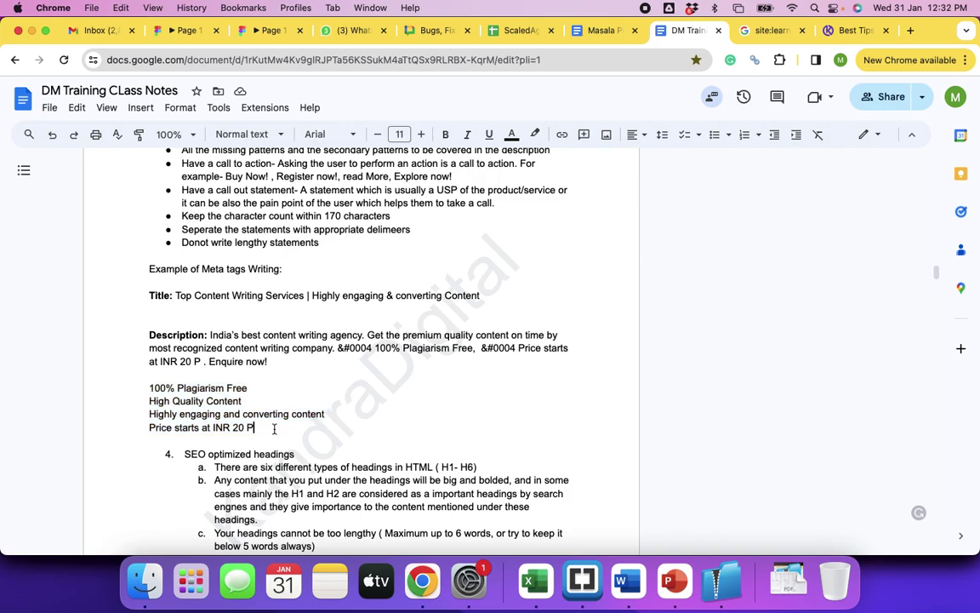